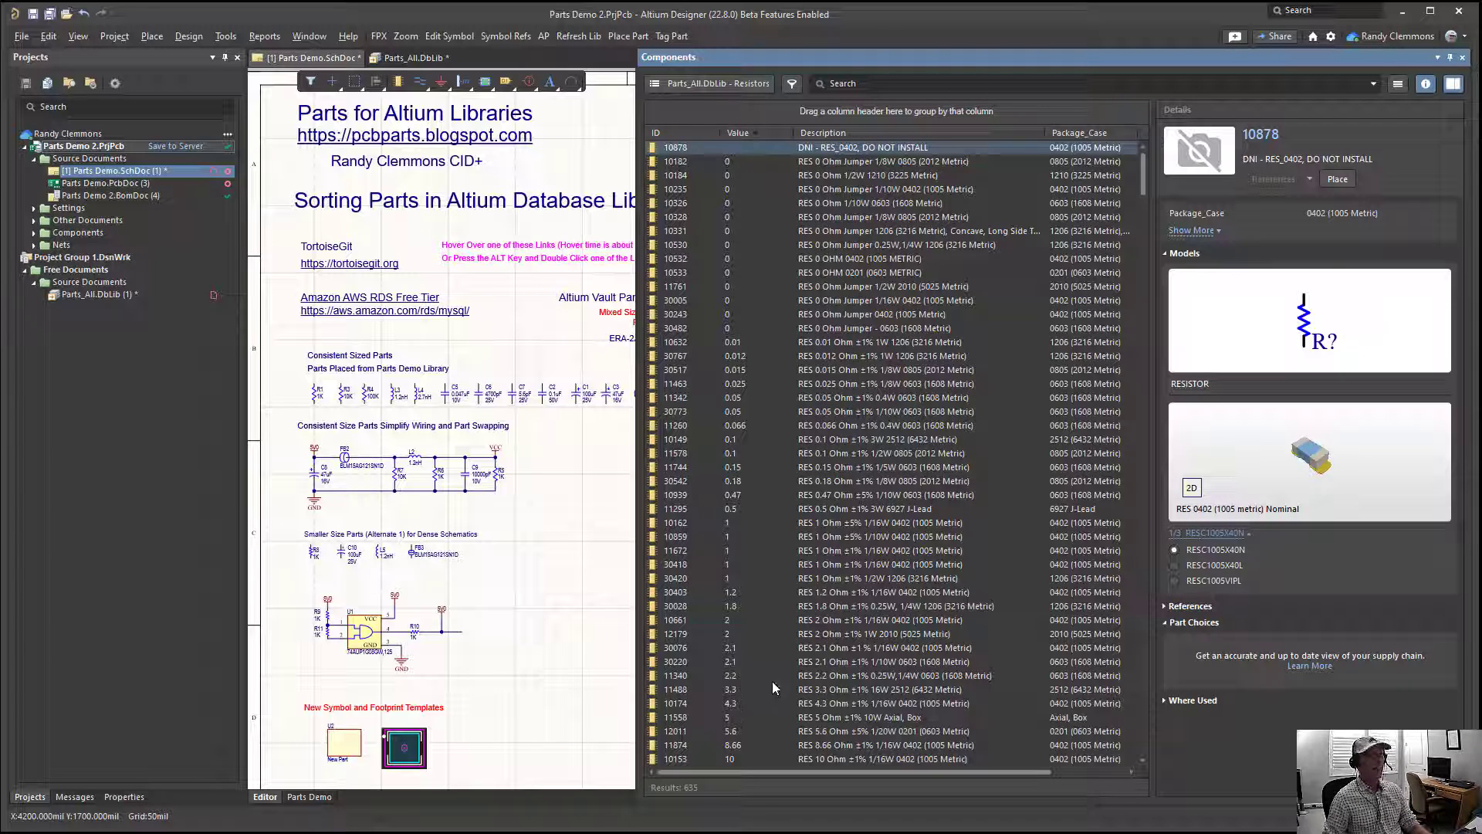
Scroll to the end of the 635-result Parts_All.DbLib Resistors list in the Components panel.
{"action": "left_click_drag", "start_coordinate": [1146, 170], "coordinate": [1147, 135]}
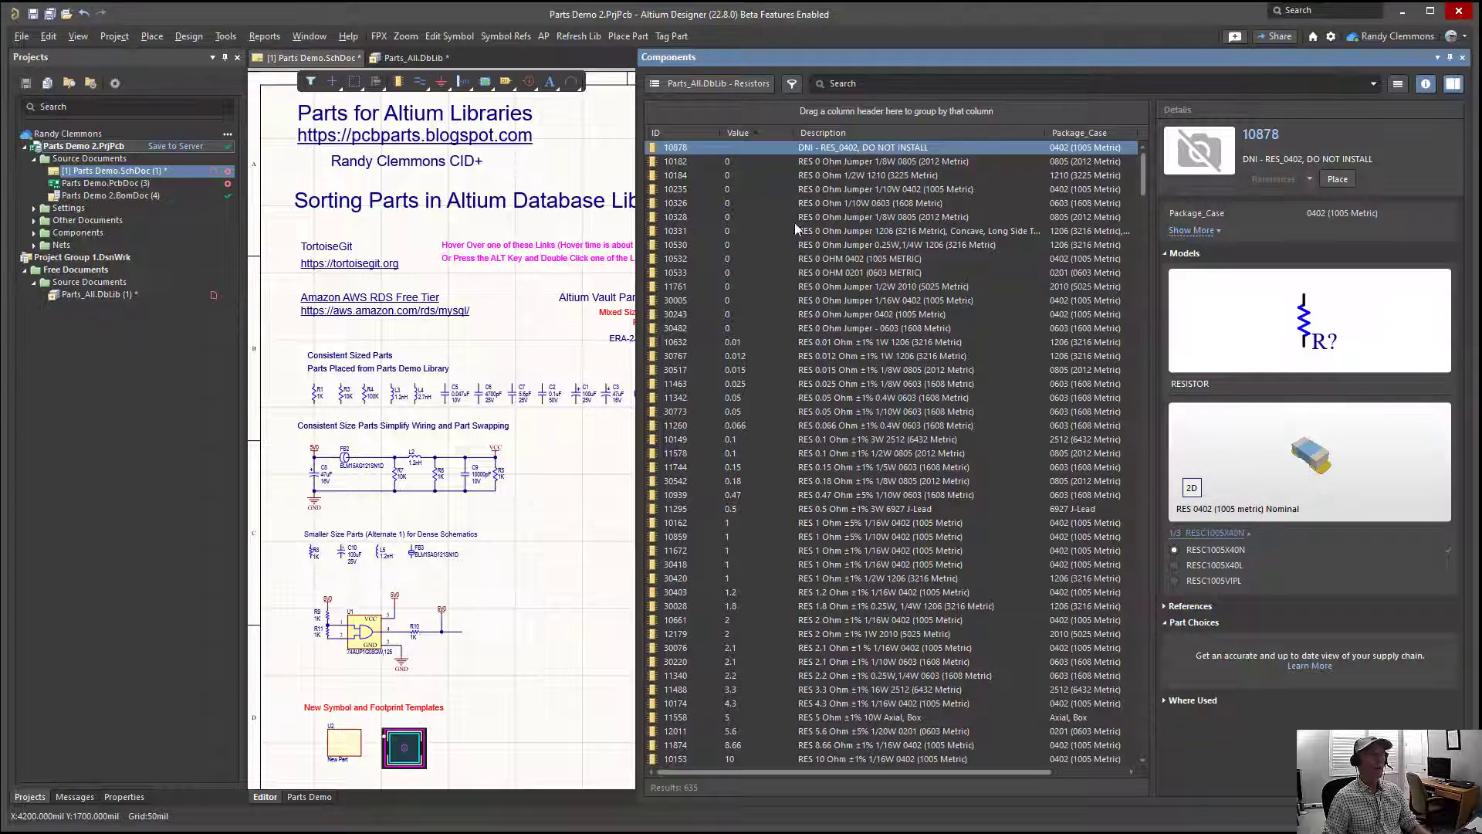
Switch to the Parts_All.DbLib Capacitors category and clear the 0402 filter to list all 437 capacitors.
{"action": "left_click", "coordinate": [765, 85]}
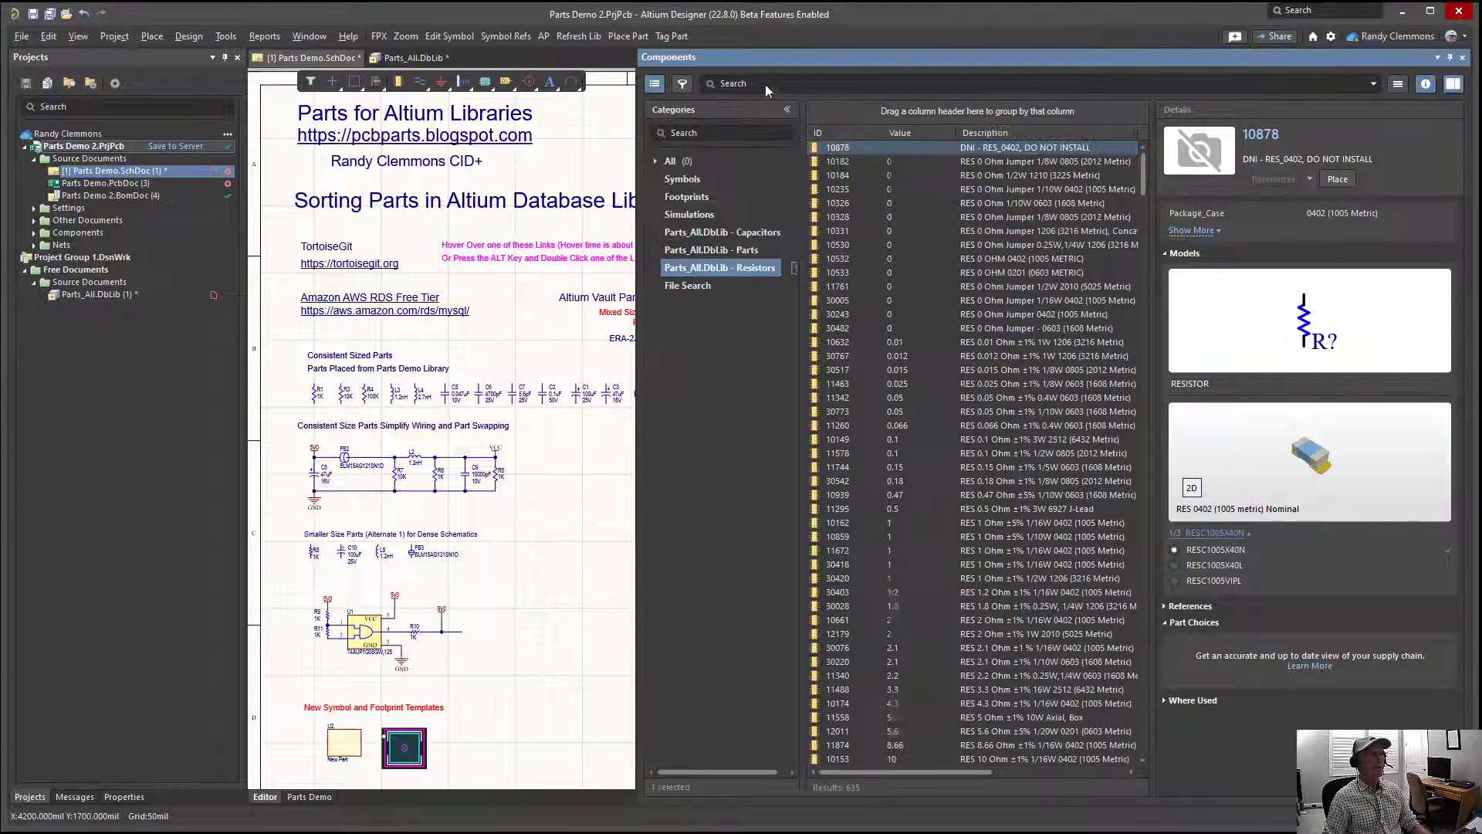
{"action": "left_click", "coordinate": [707, 232]}
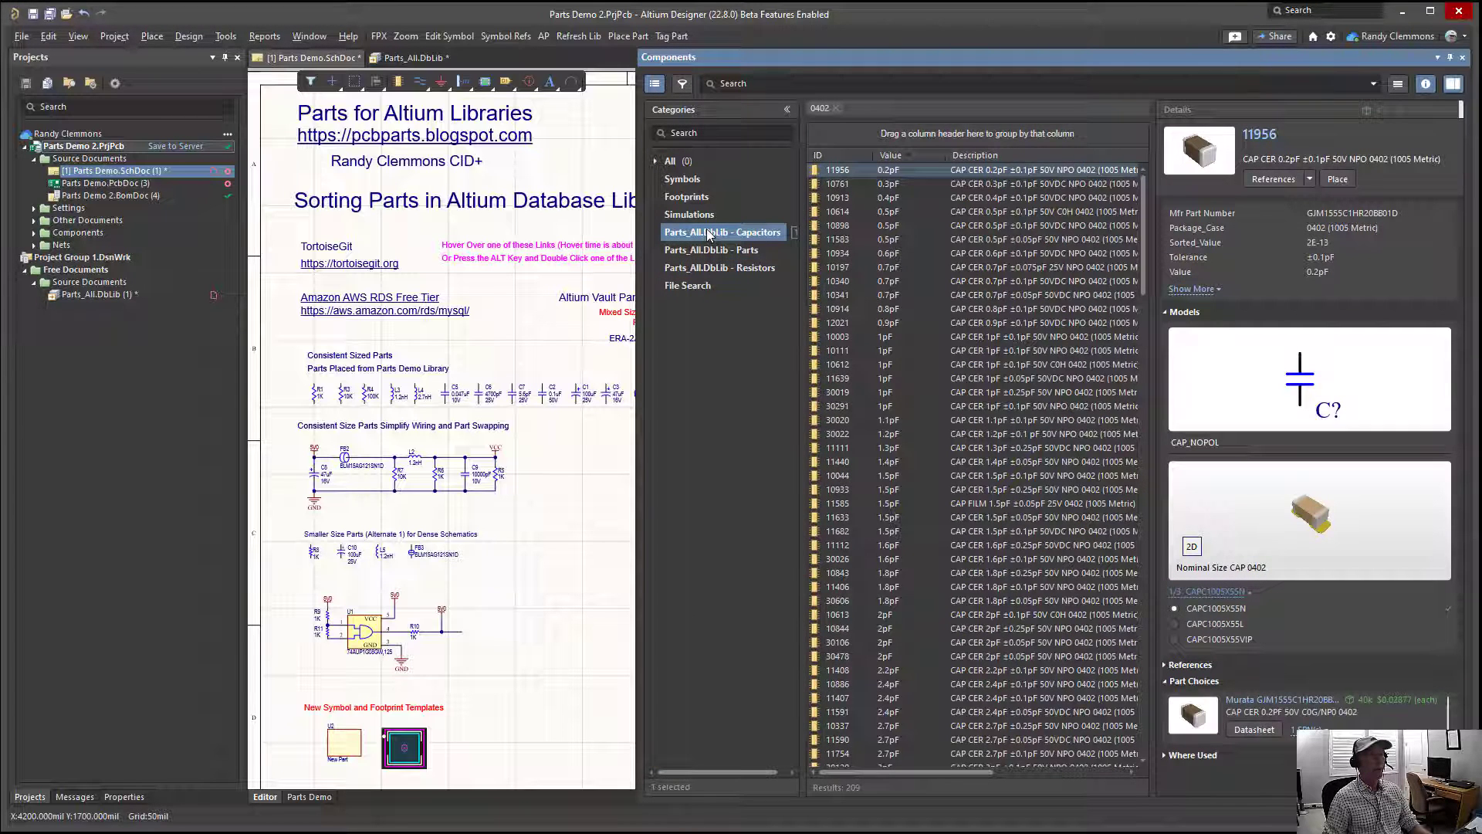
{"action": "left_click", "coordinate": [786, 109]}
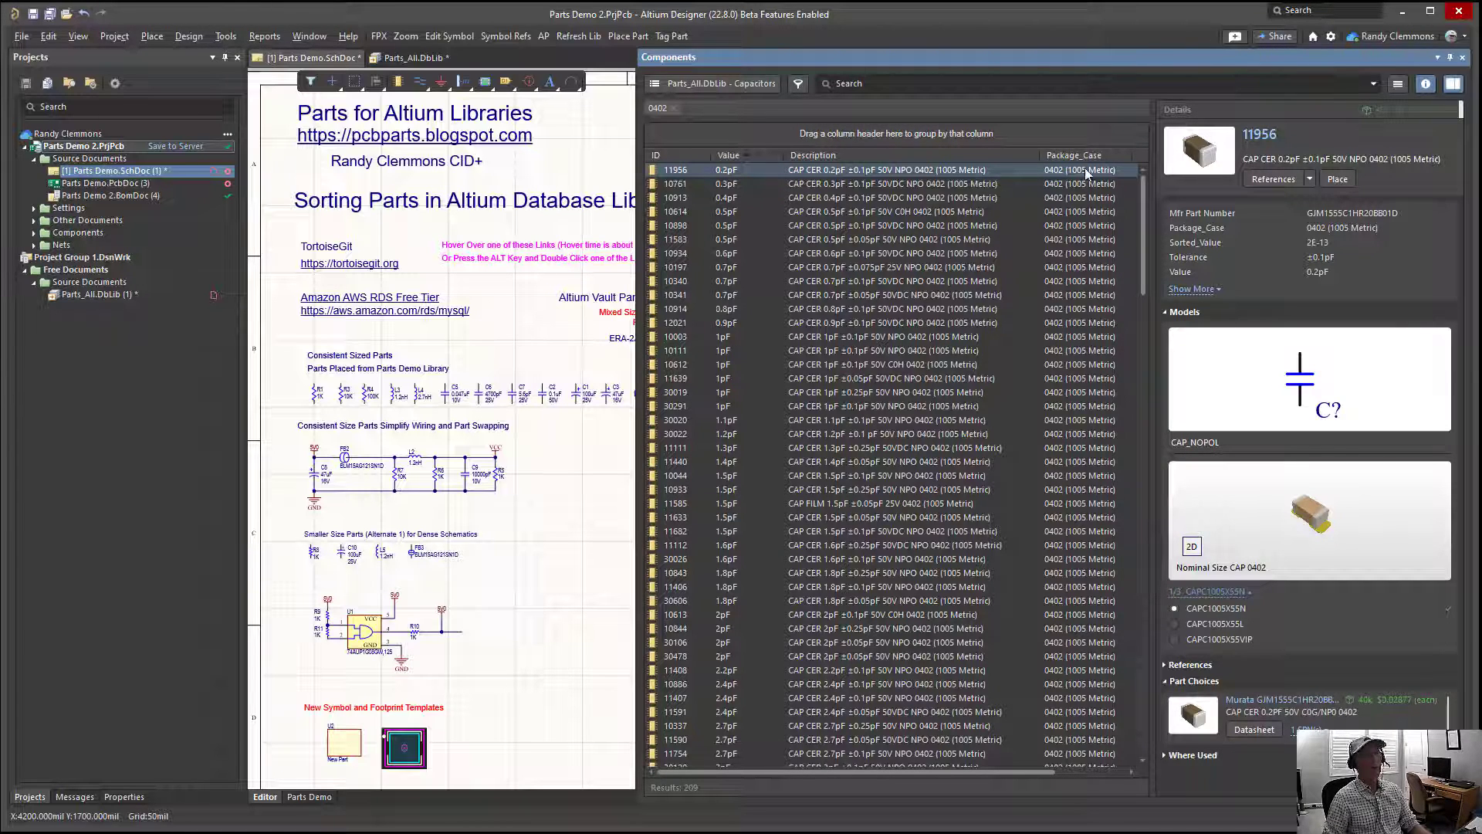
{"action": "left_click_drag", "start_coordinate": [1141, 275], "coordinate": [1153, 179]}
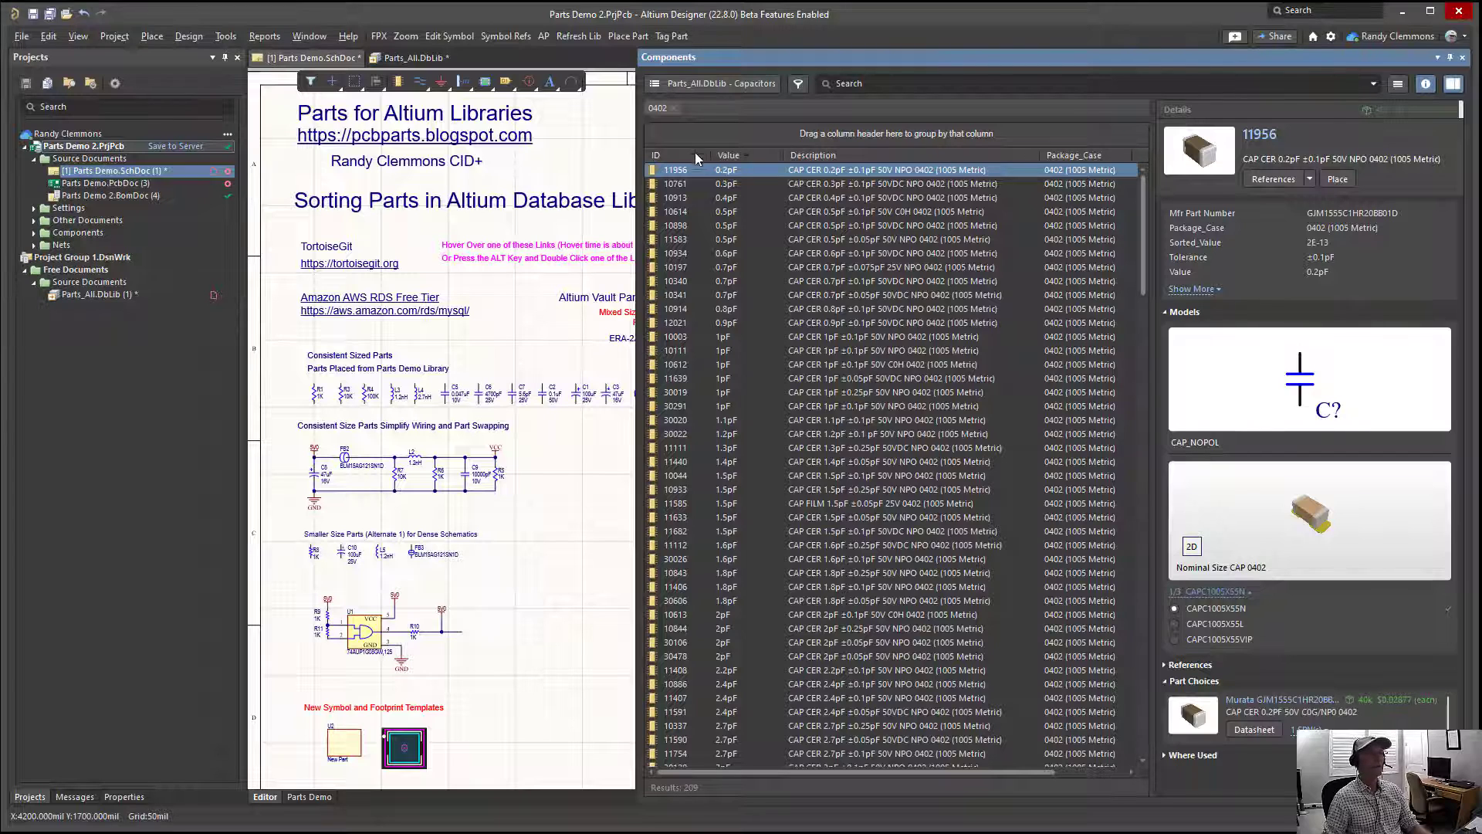
{"action": "left_click", "coordinate": [673, 106]}
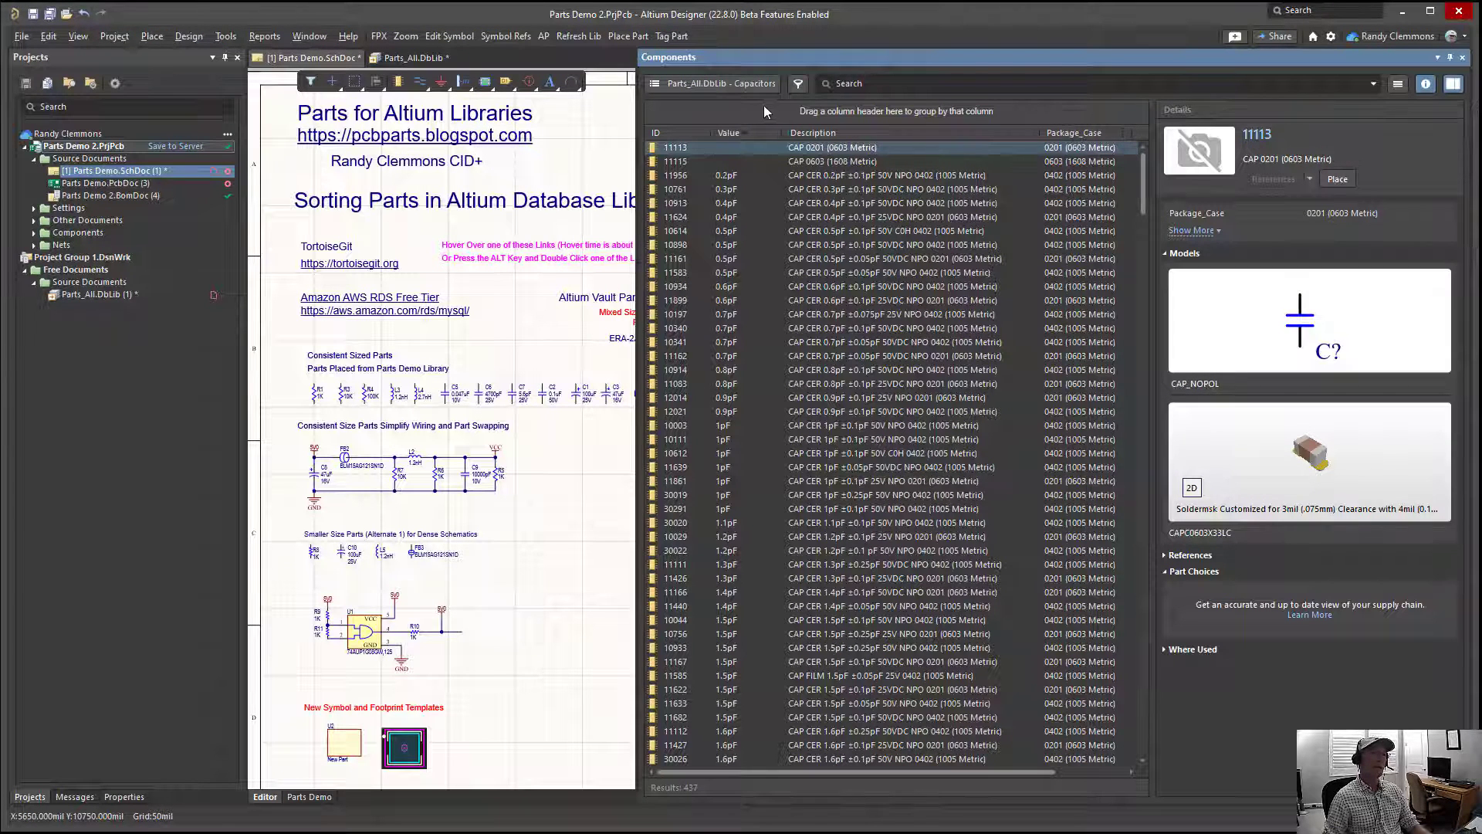
Enable column grouping, group capacitors by Package_Case, expand 0402 (1005 Metric), and reopen the categories.
{"action": "right_click", "coordinate": [888, 128]}
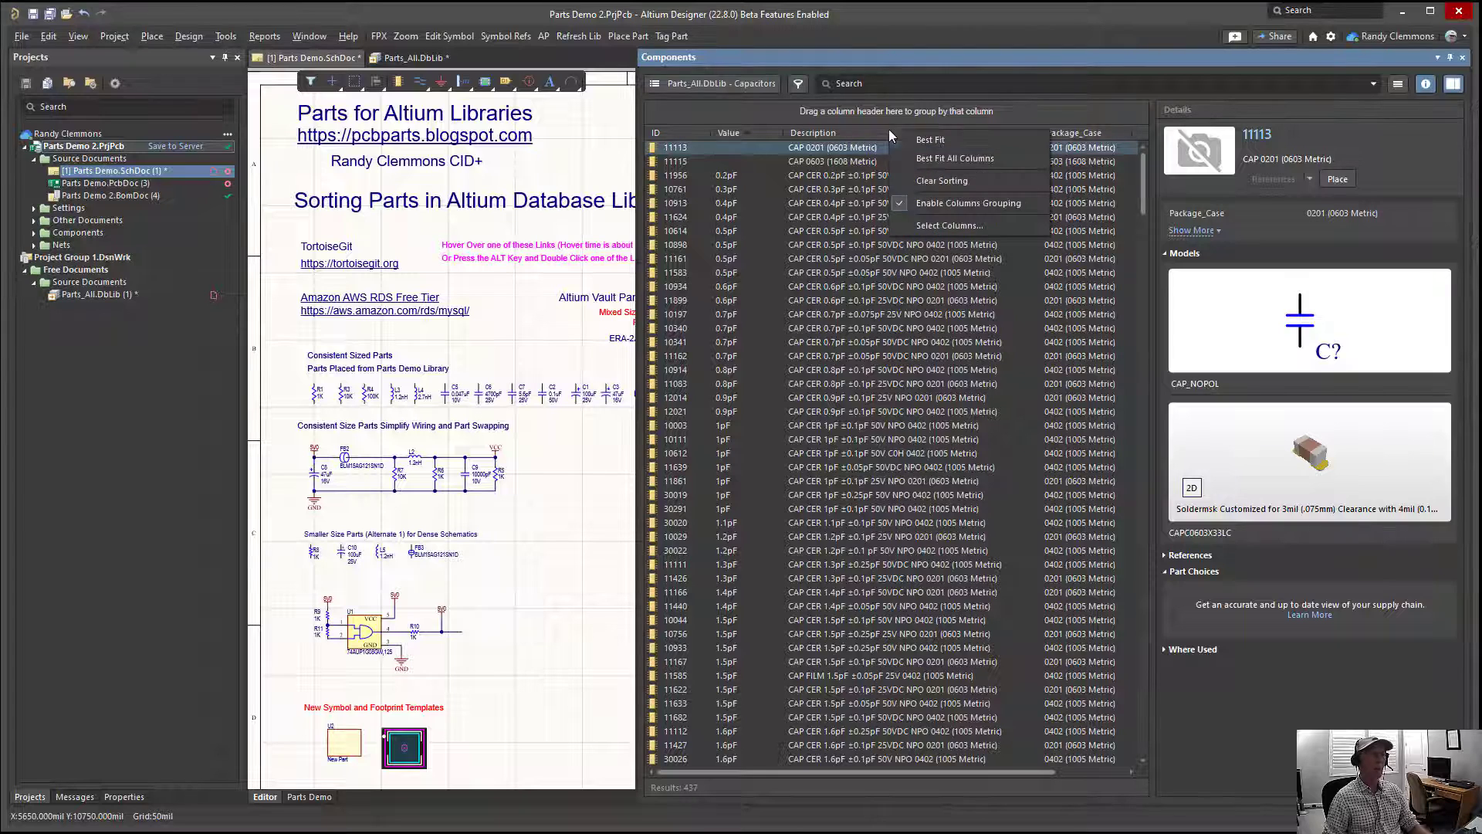
{"action": "left_click", "coordinate": [752, 330]}
{"action": "left_click_drag", "start_coordinate": [1065, 132], "coordinate": [709, 110]}
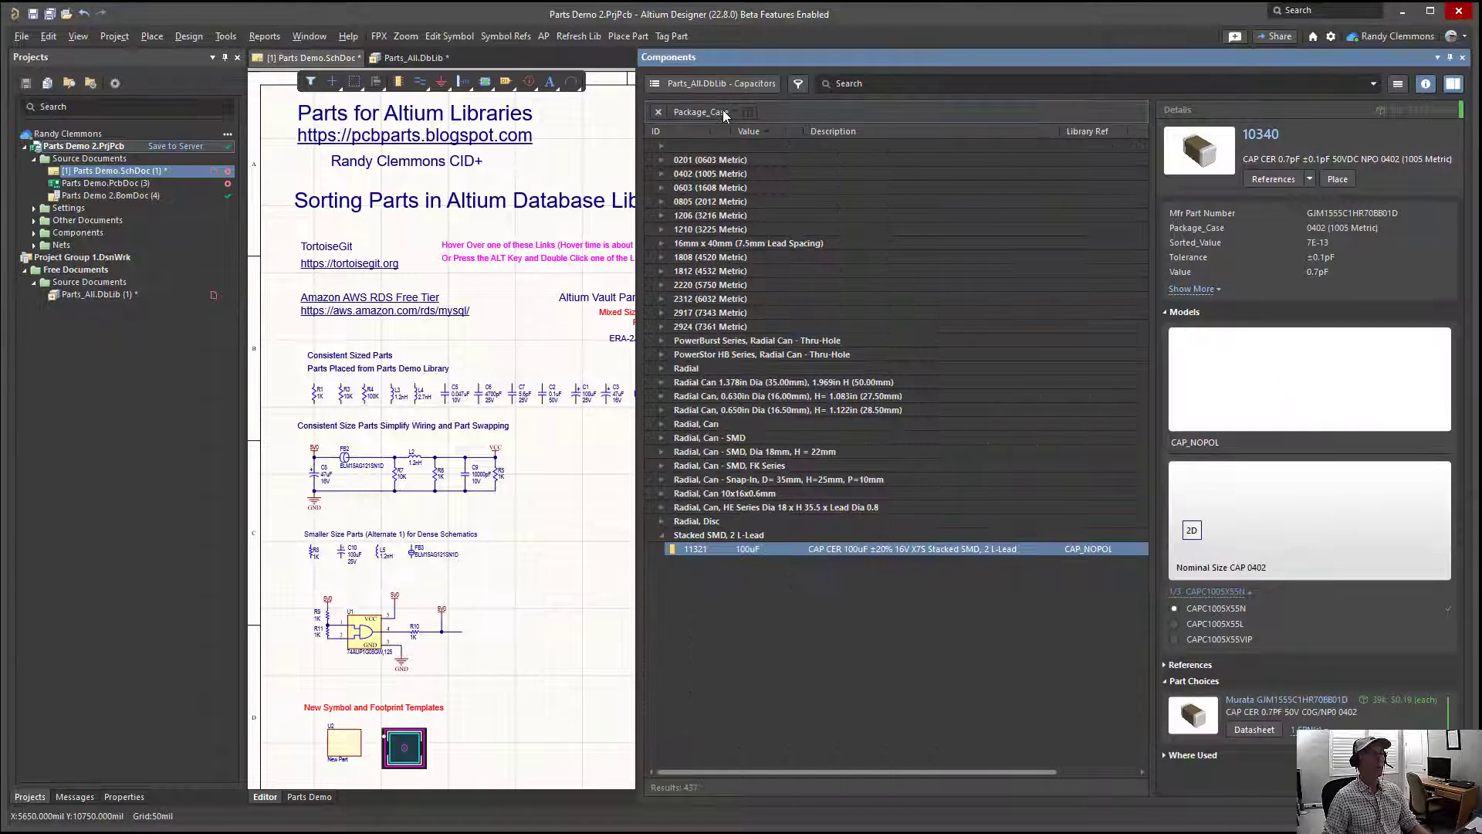
{"action": "left_click", "coordinate": [661, 174]}
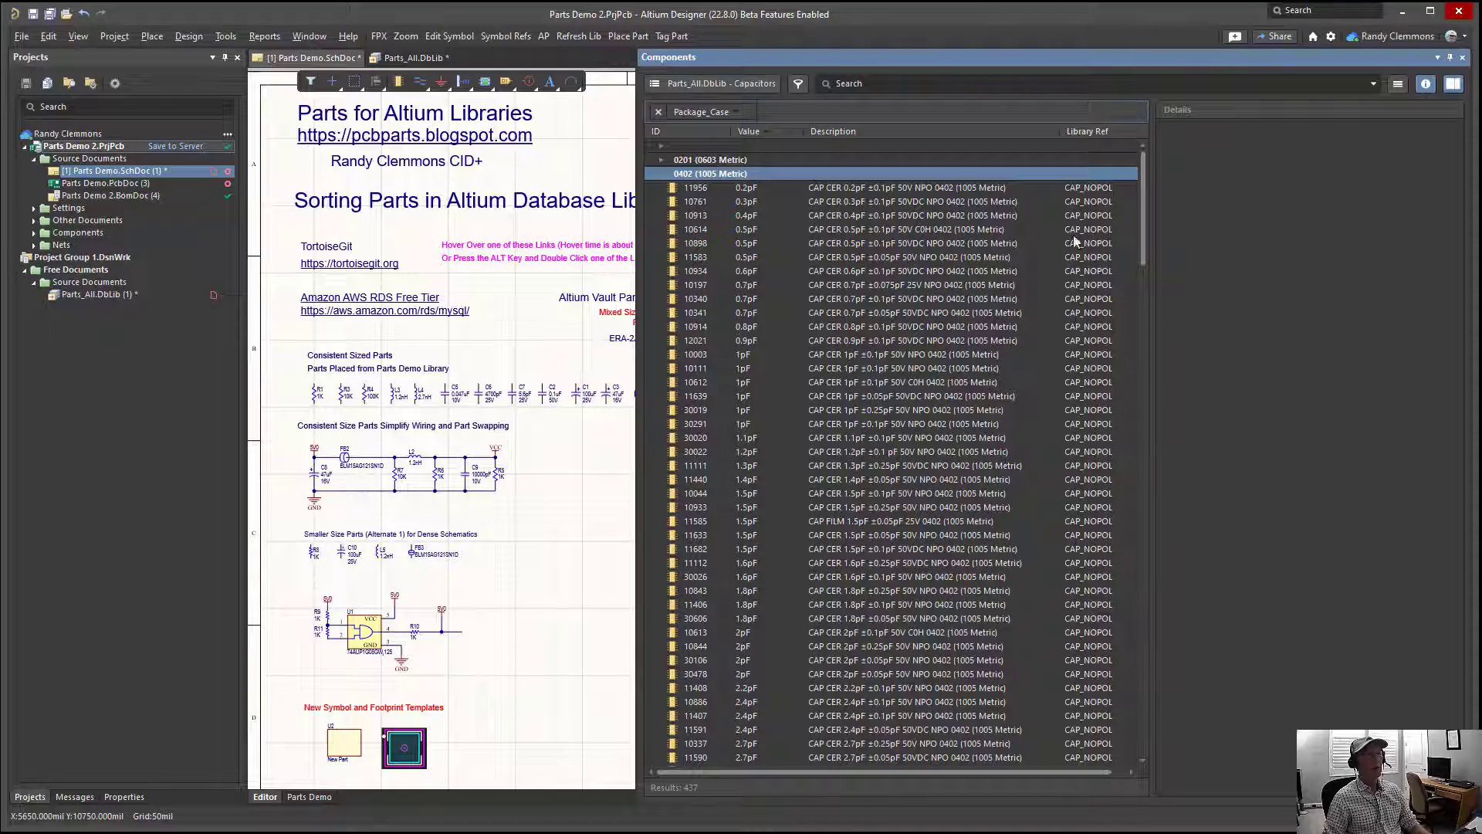
{"action": "left_click_drag", "start_coordinate": [1139, 224], "coordinate": [1144, 151]}
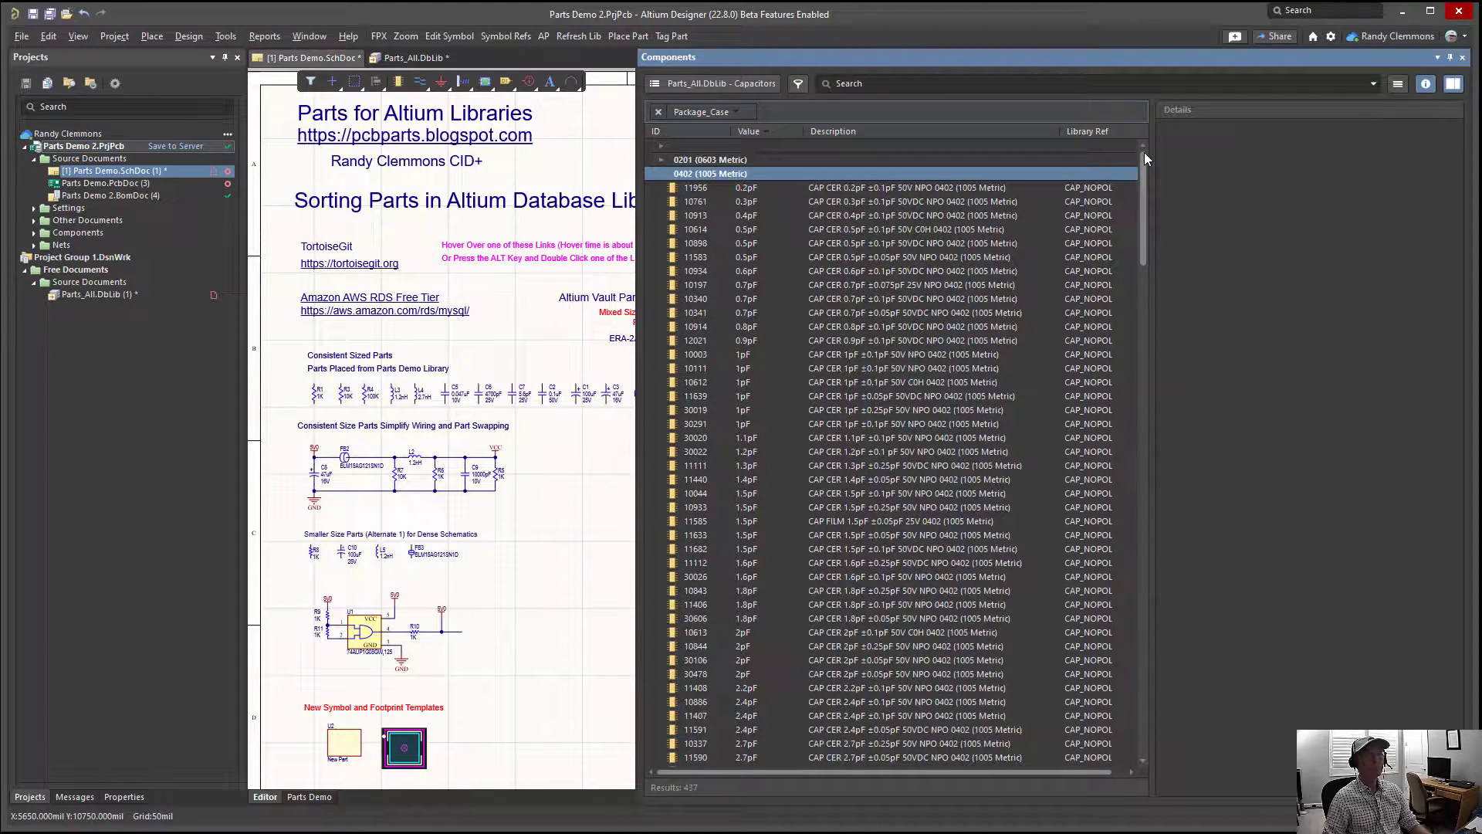
{"action": "left_click", "coordinate": [761, 85]}
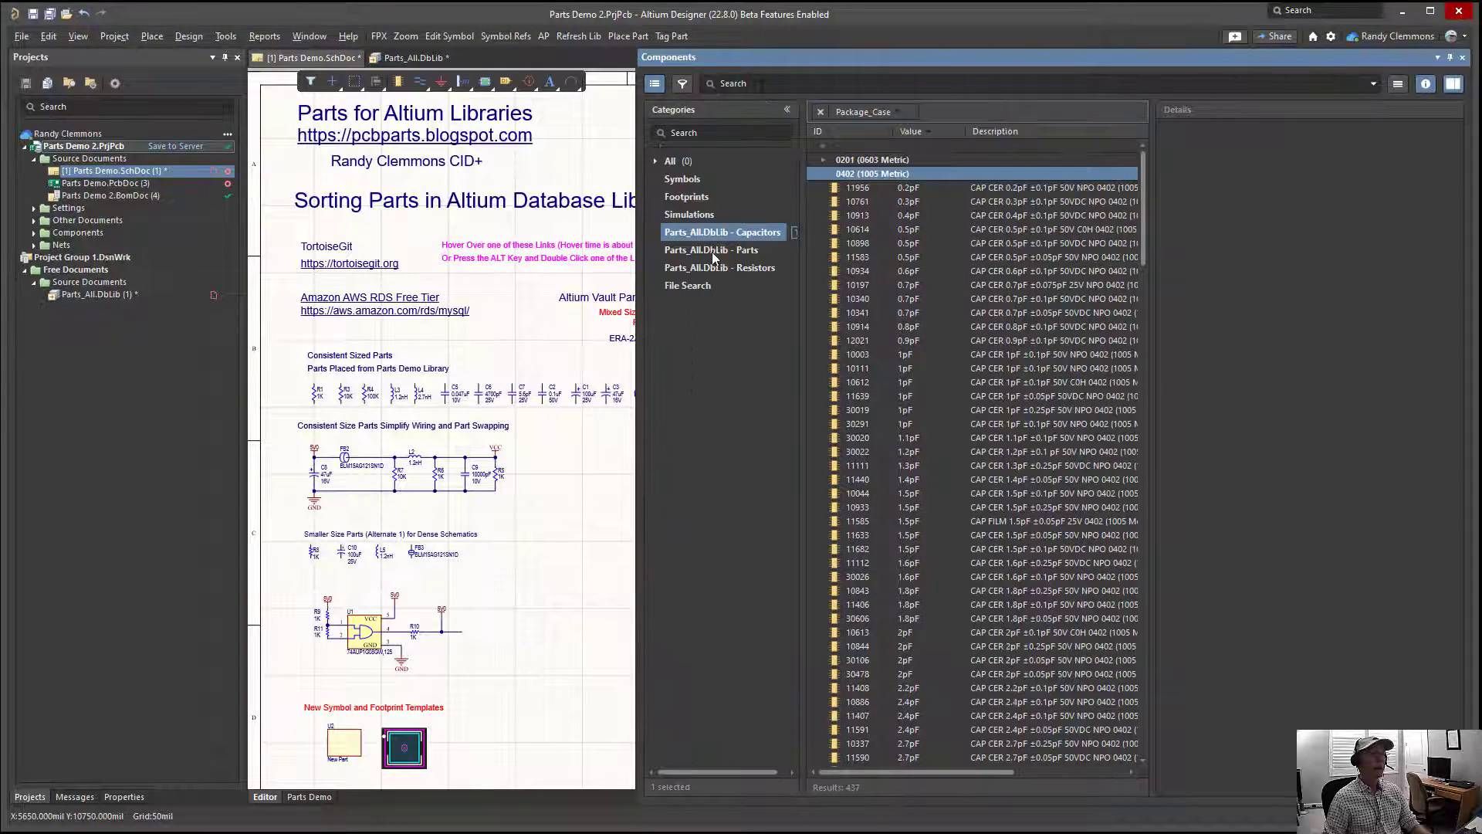
Show the Resistors category grouped by Package_Case with the 0402 (1005 Metric) group expanded.
{"action": "left_click", "coordinate": [713, 267]}
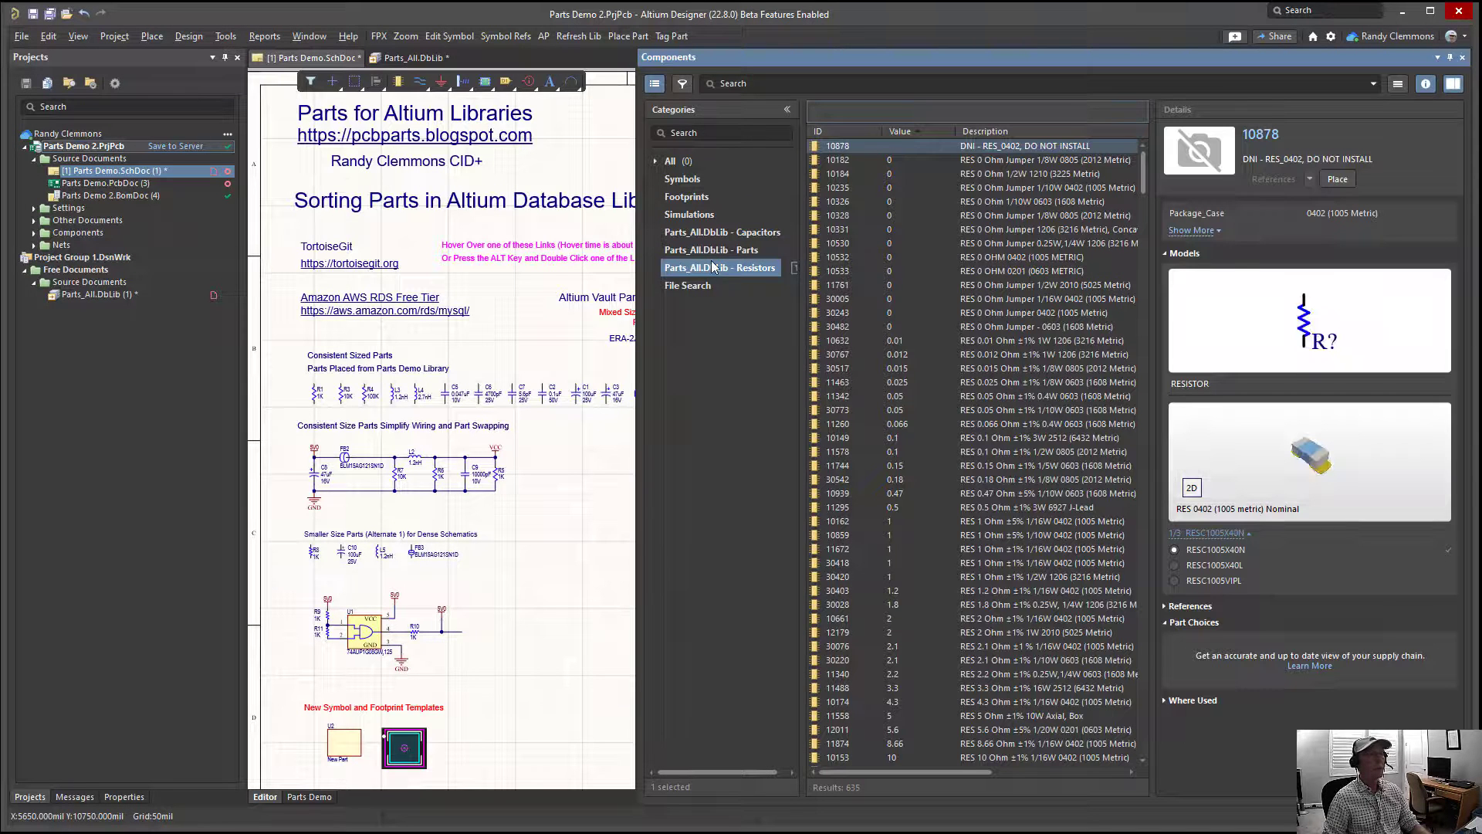
{"action": "left_click", "coordinate": [787, 108]}
{"action": "left_click_drag", "start_coordinate": [1077, 132], "coordinate": [777, 111]}
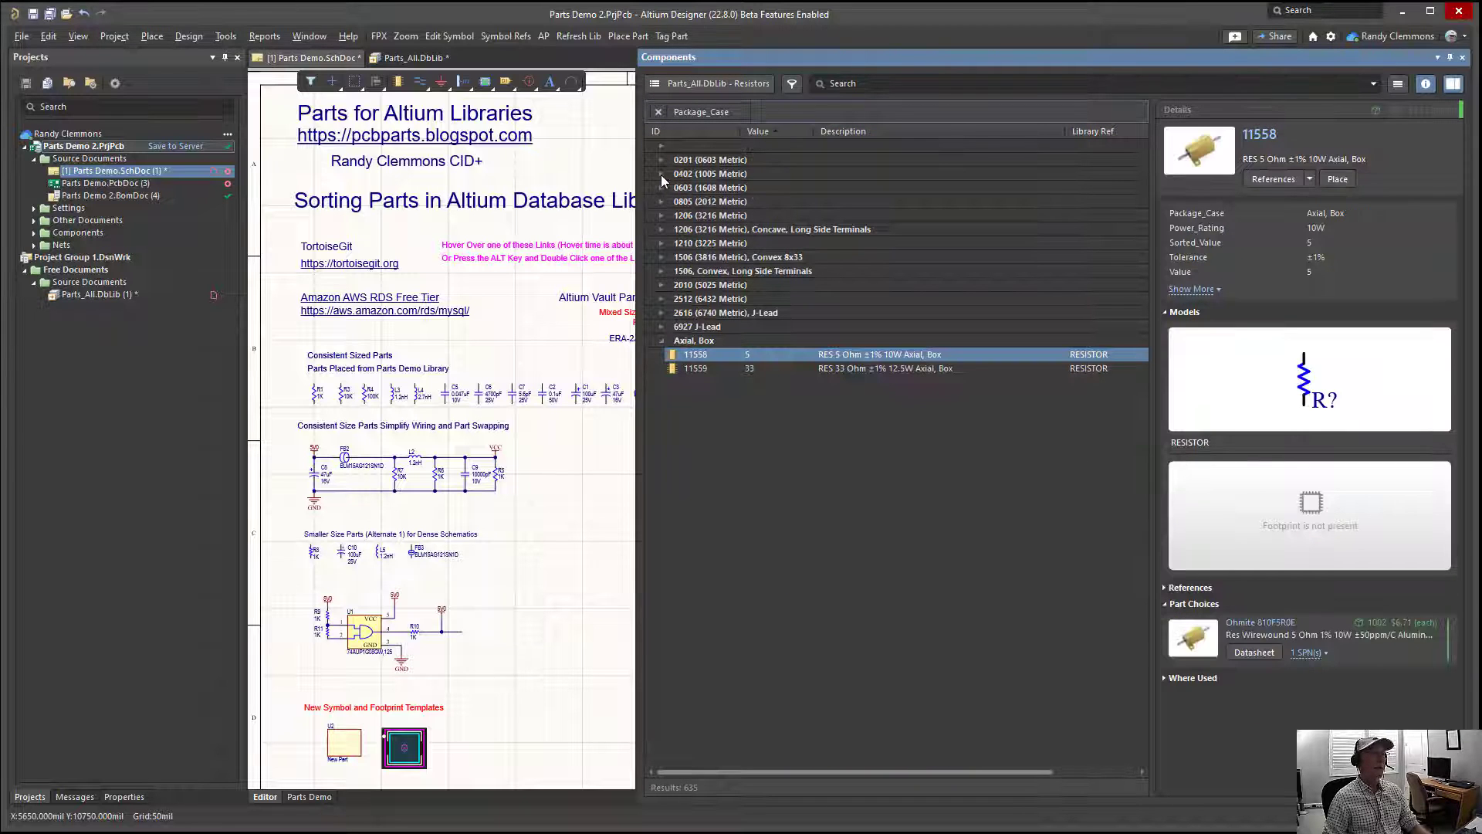
{"action": "left_click", "coordinate": [661, 174]}
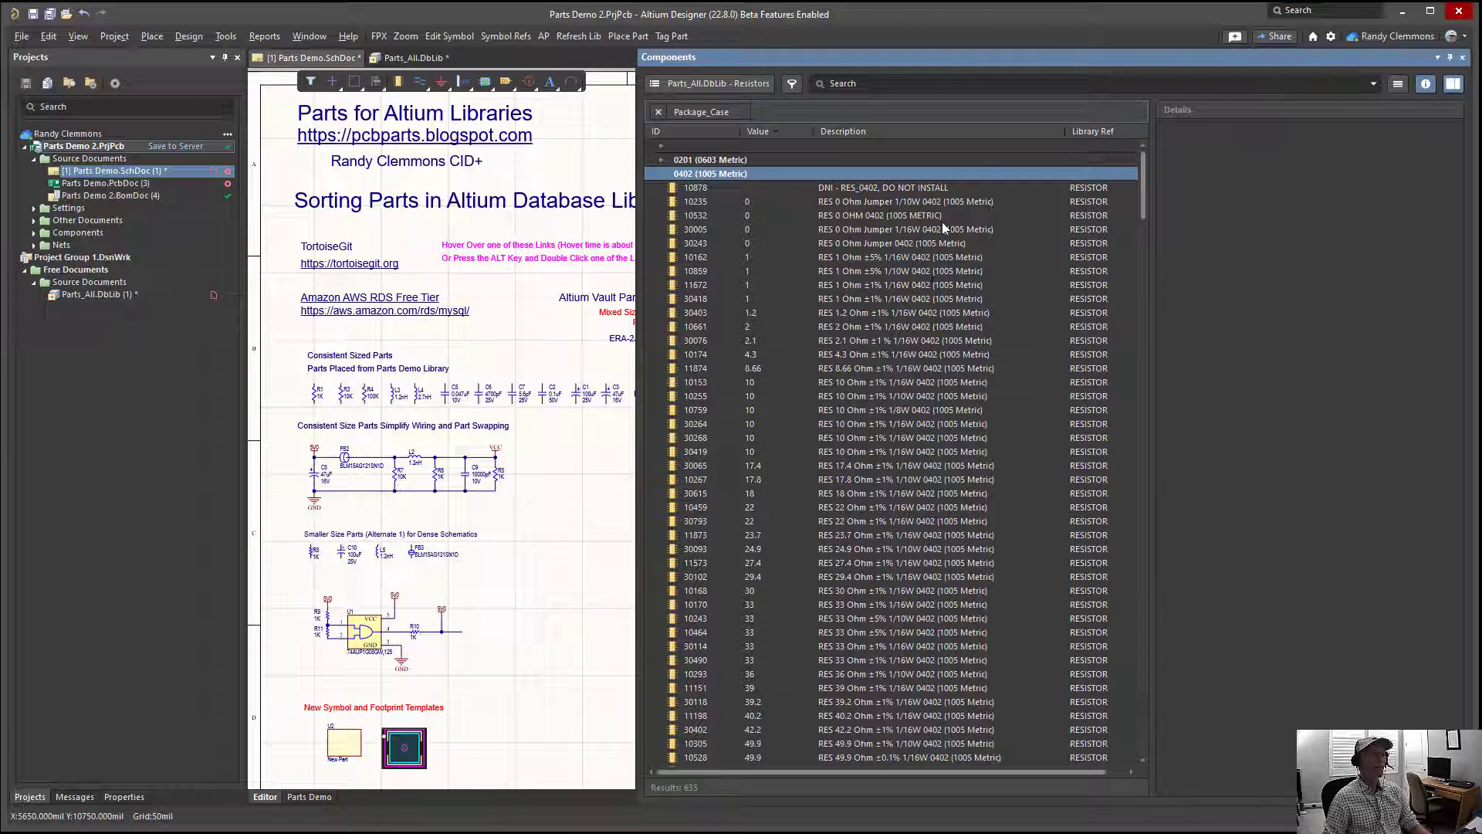
{"action": "left_click_drag", "start_coordinate": [1143, 202], "coordinate": [1142, 136]}
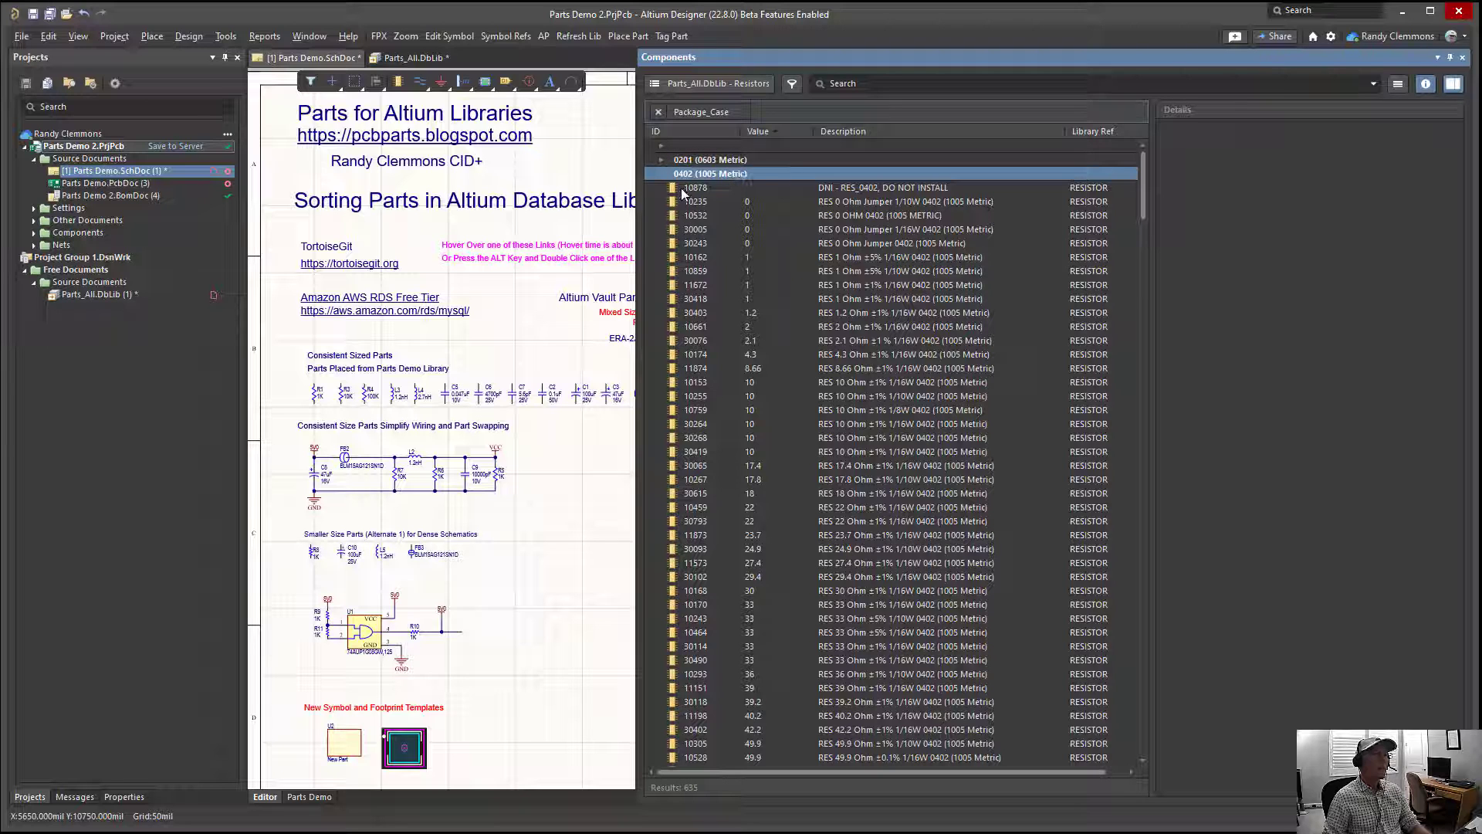
Browse the 0201, Axial/Box and 0603 resistor groups, reopen 0402, then switch to the Access Parts form.
{"action": "left_click", "coordinate": [662, 159]}
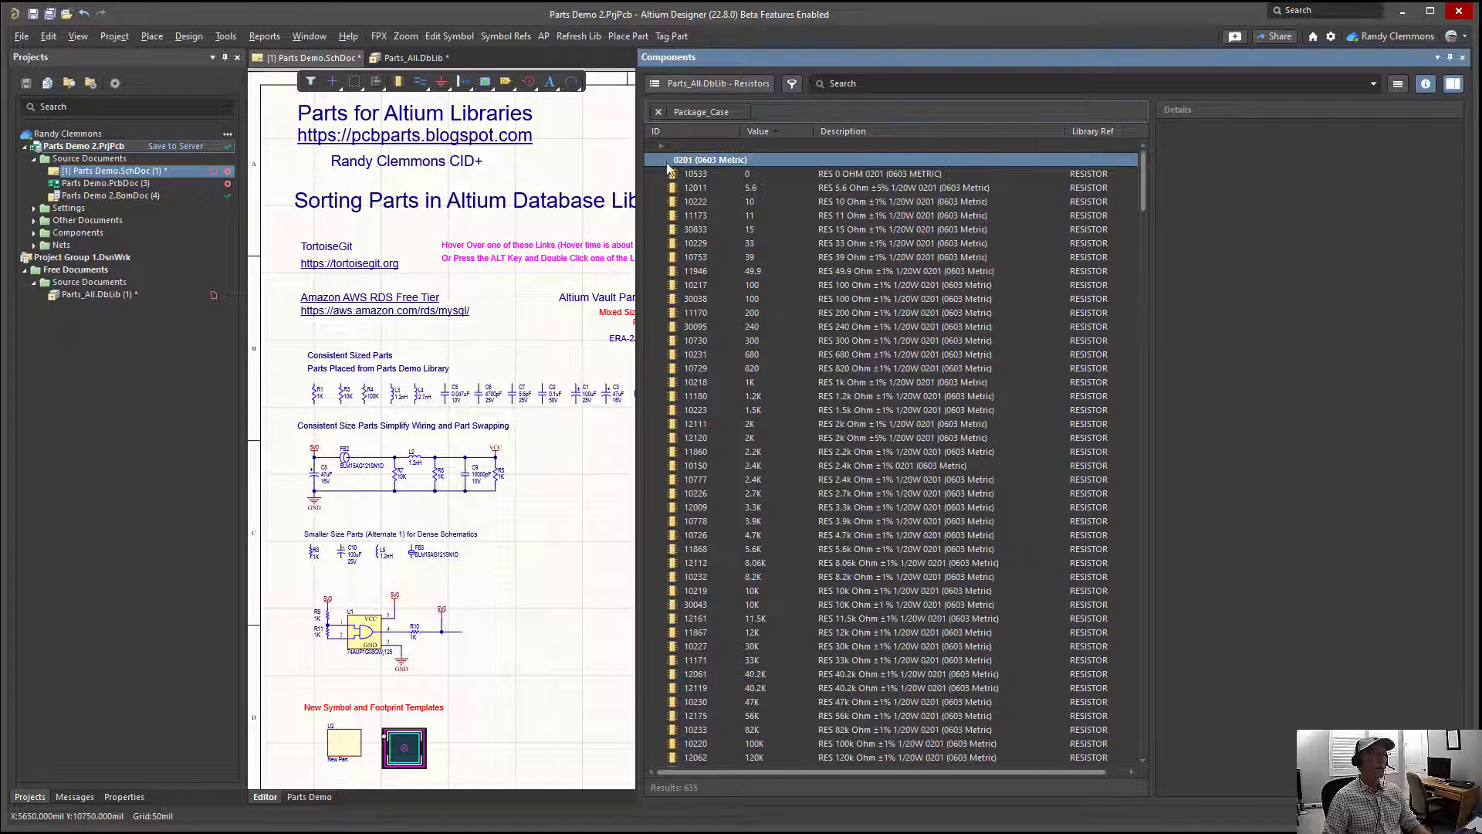
{"action": "left_click", "coordinate": [665, 160]}
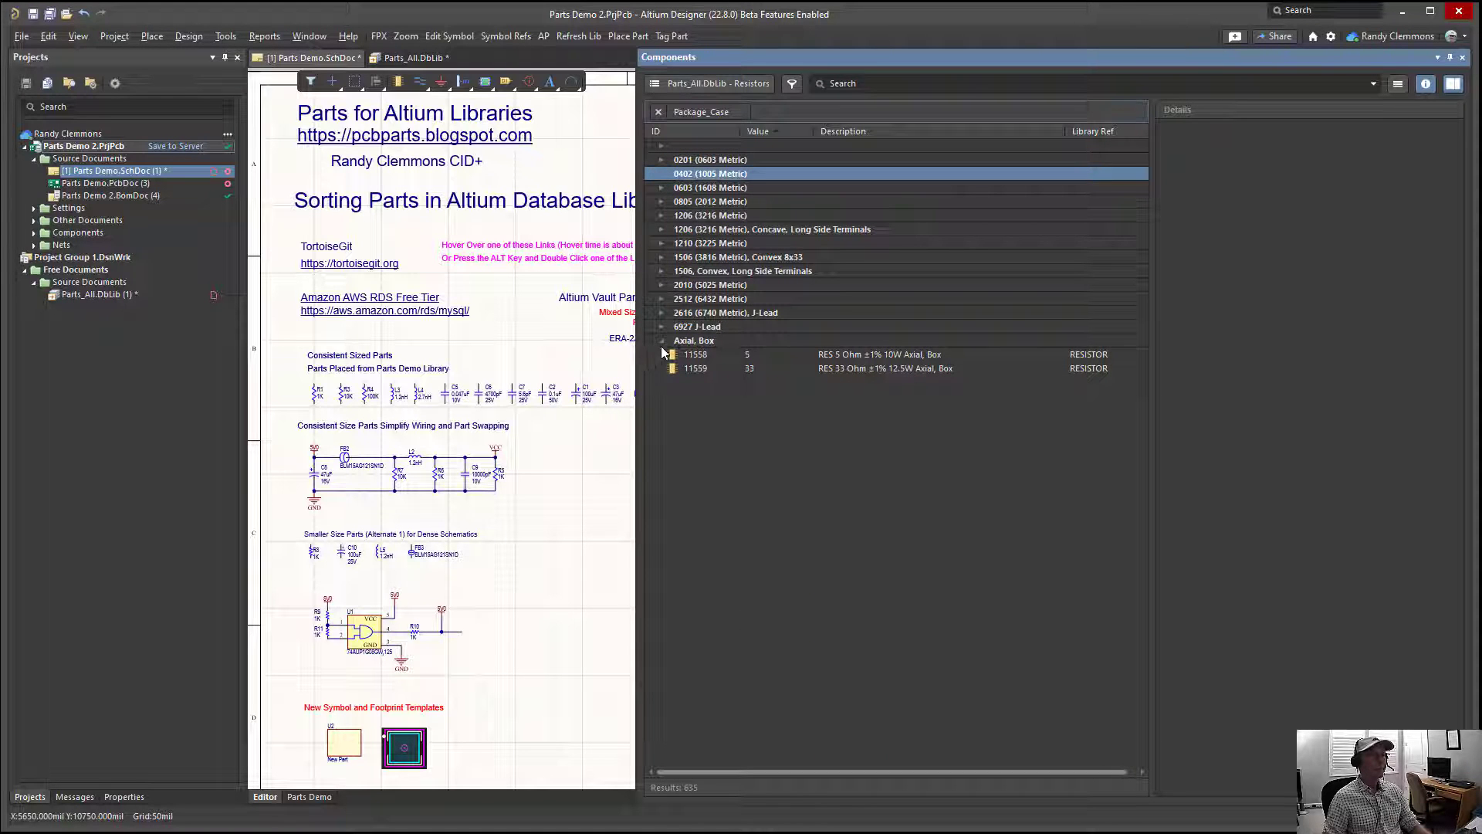
{"action": "left_click", "coordinate": [662, 342]}
{"action": "left_click", "coordinate": [661, 187]}
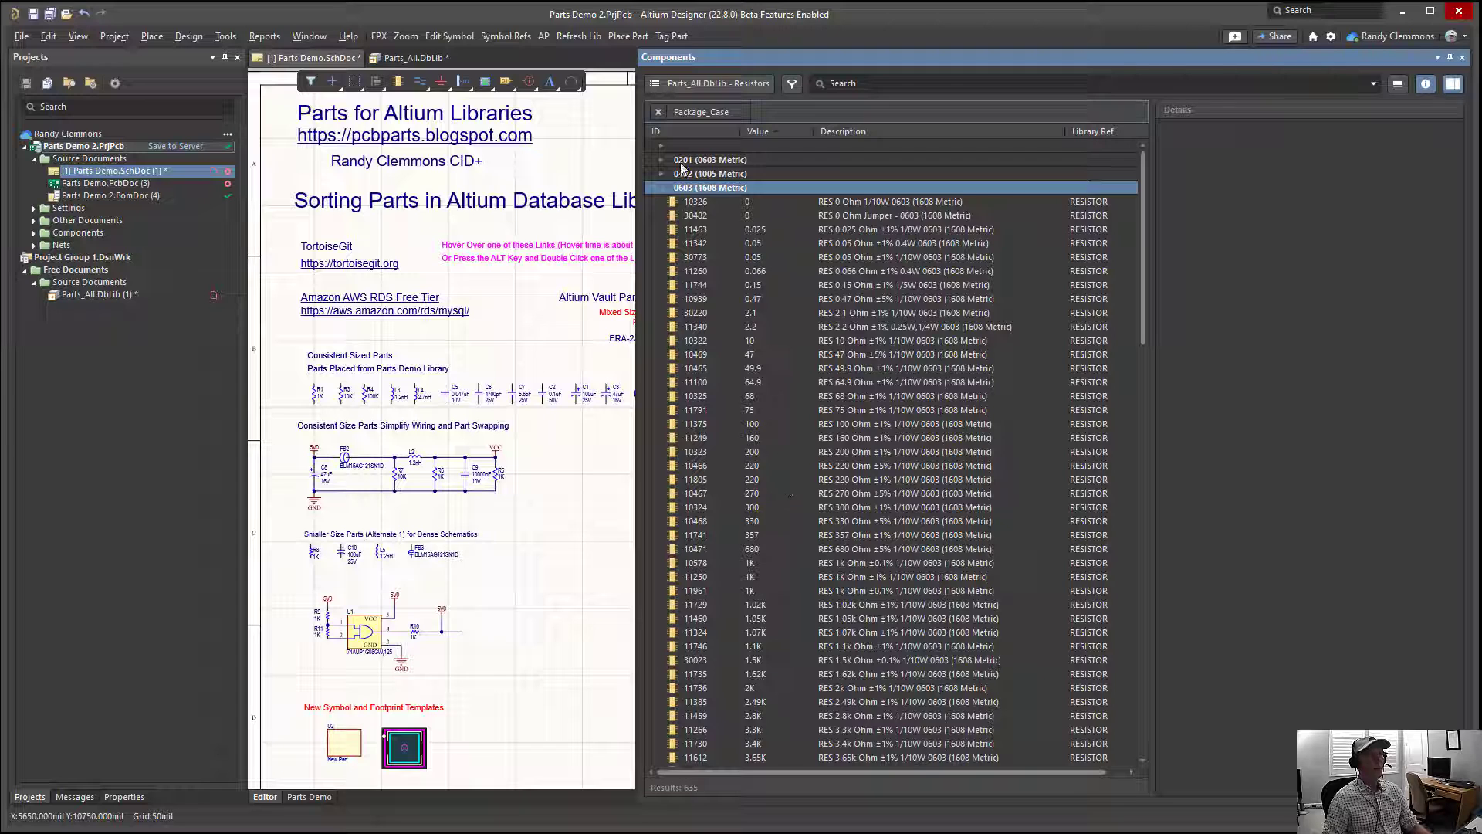
{"action": "left_click", "coordinate": [660, 188]}
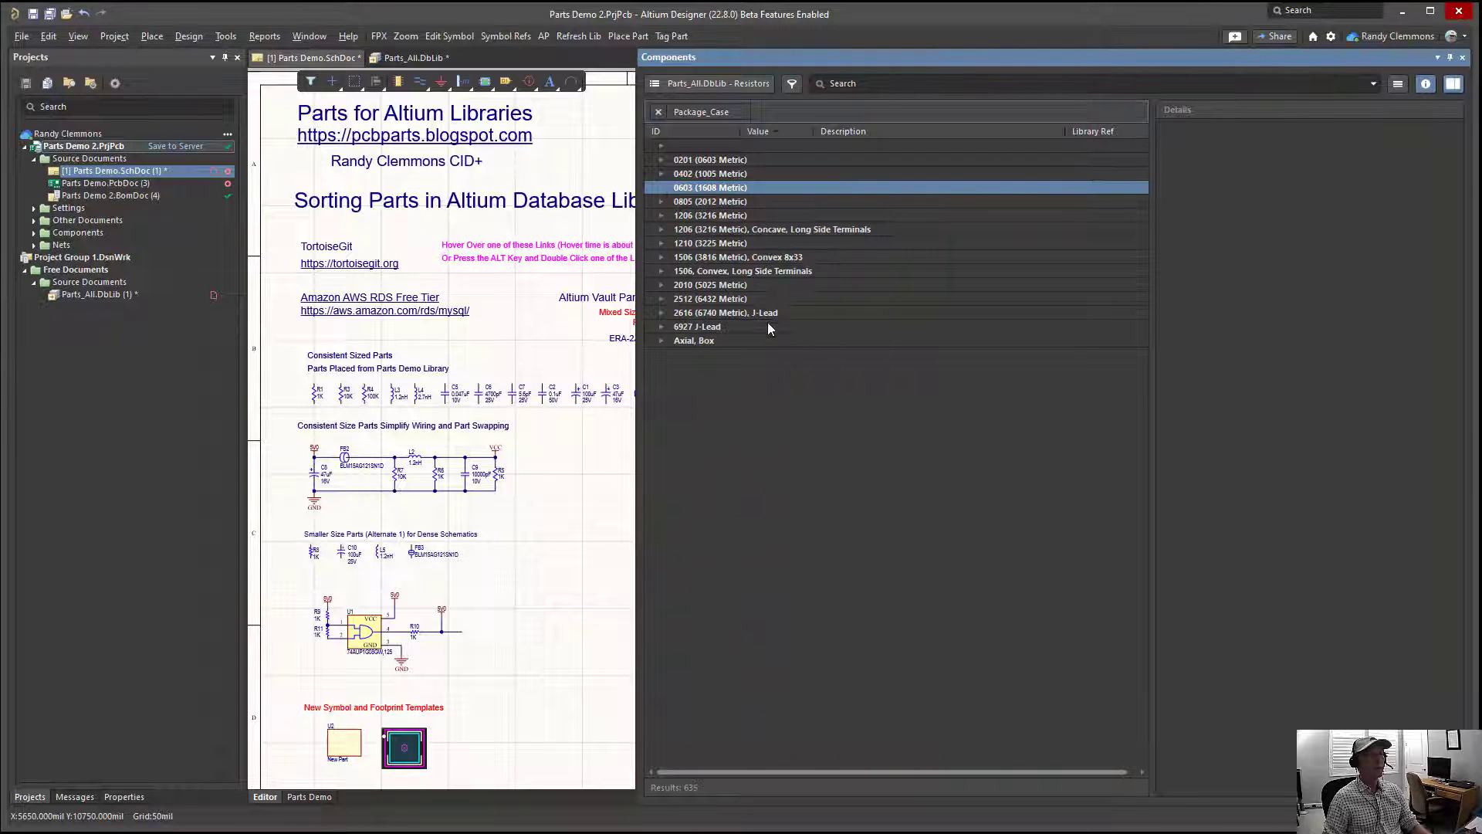
{"action": "left_click", "coordinate": [660, 173]}
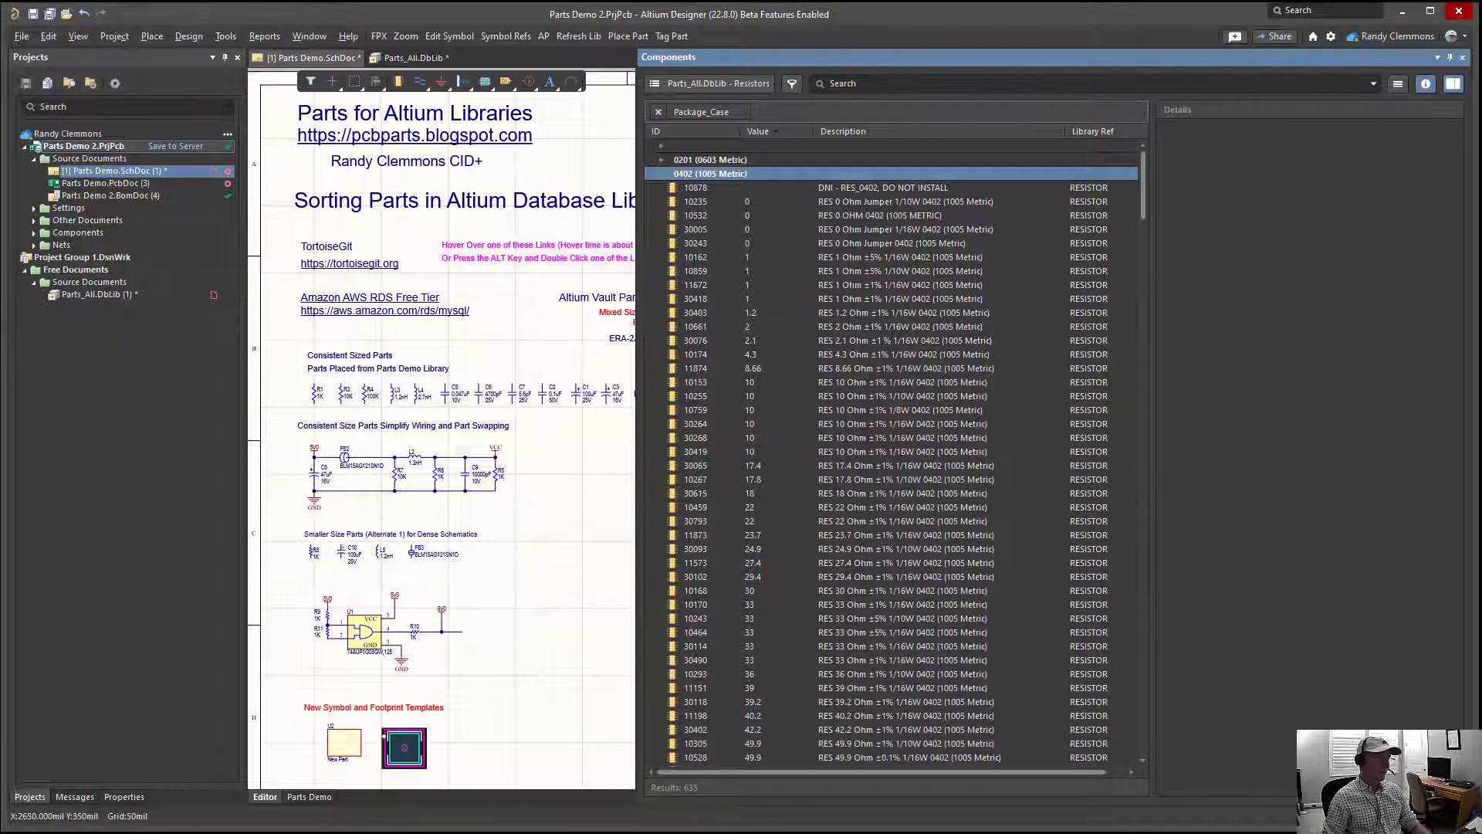
{"action": "key", "text": "alt+Tab"}
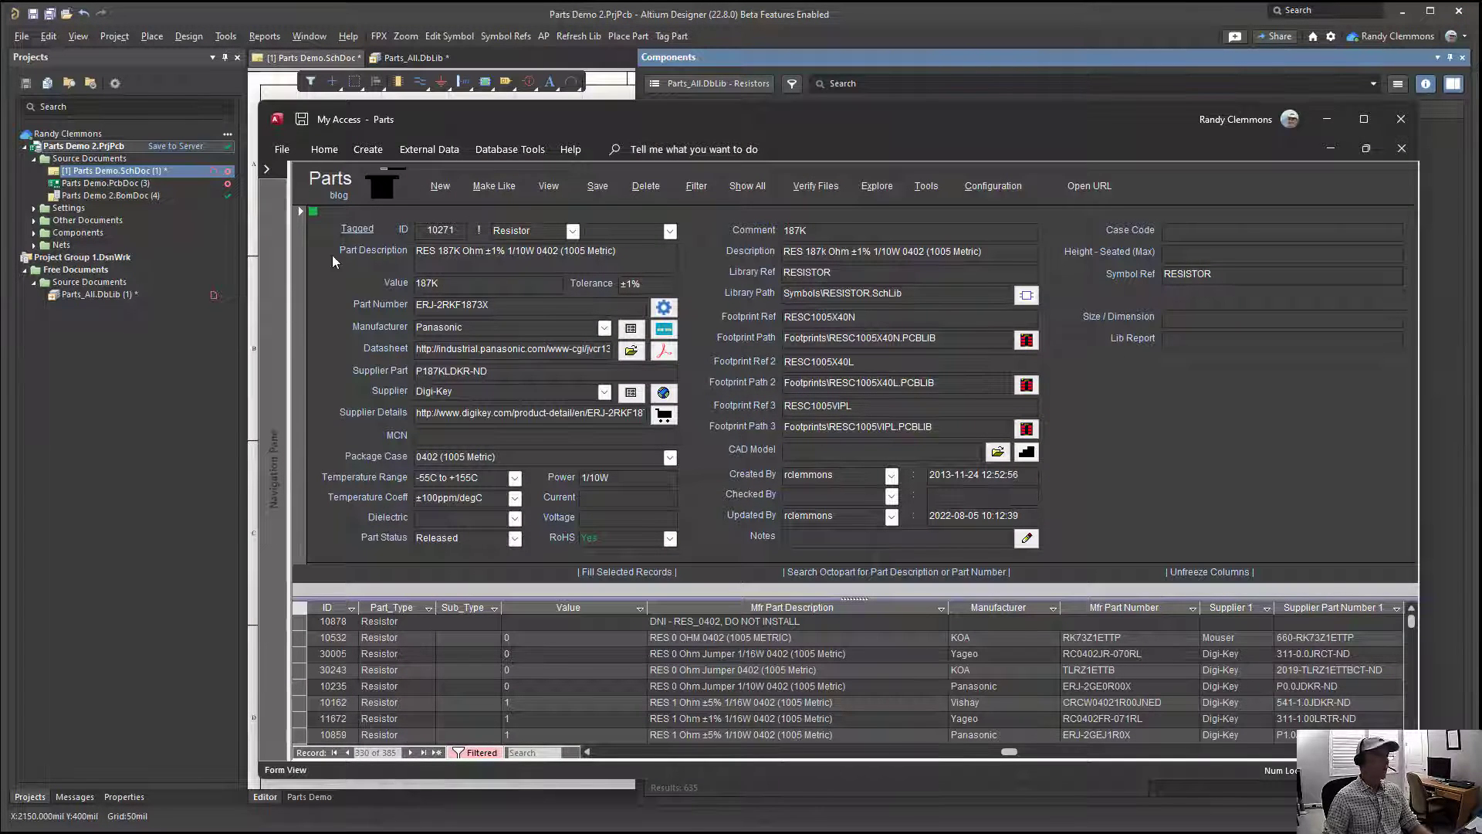
Reposition the Access Parts window, review its Configuration settings, then open D:\Parts_All in File Explorer.
{"action": "mouse_move", "coordinate": [525, 117]}
{"action": "left_mouse_down"}
{"action": "mouse_move", "coordinate": [624, 133]}
{"action": "mouse_move", "coordinate": [505, 110]}
{"action": "left_mouse_up"}
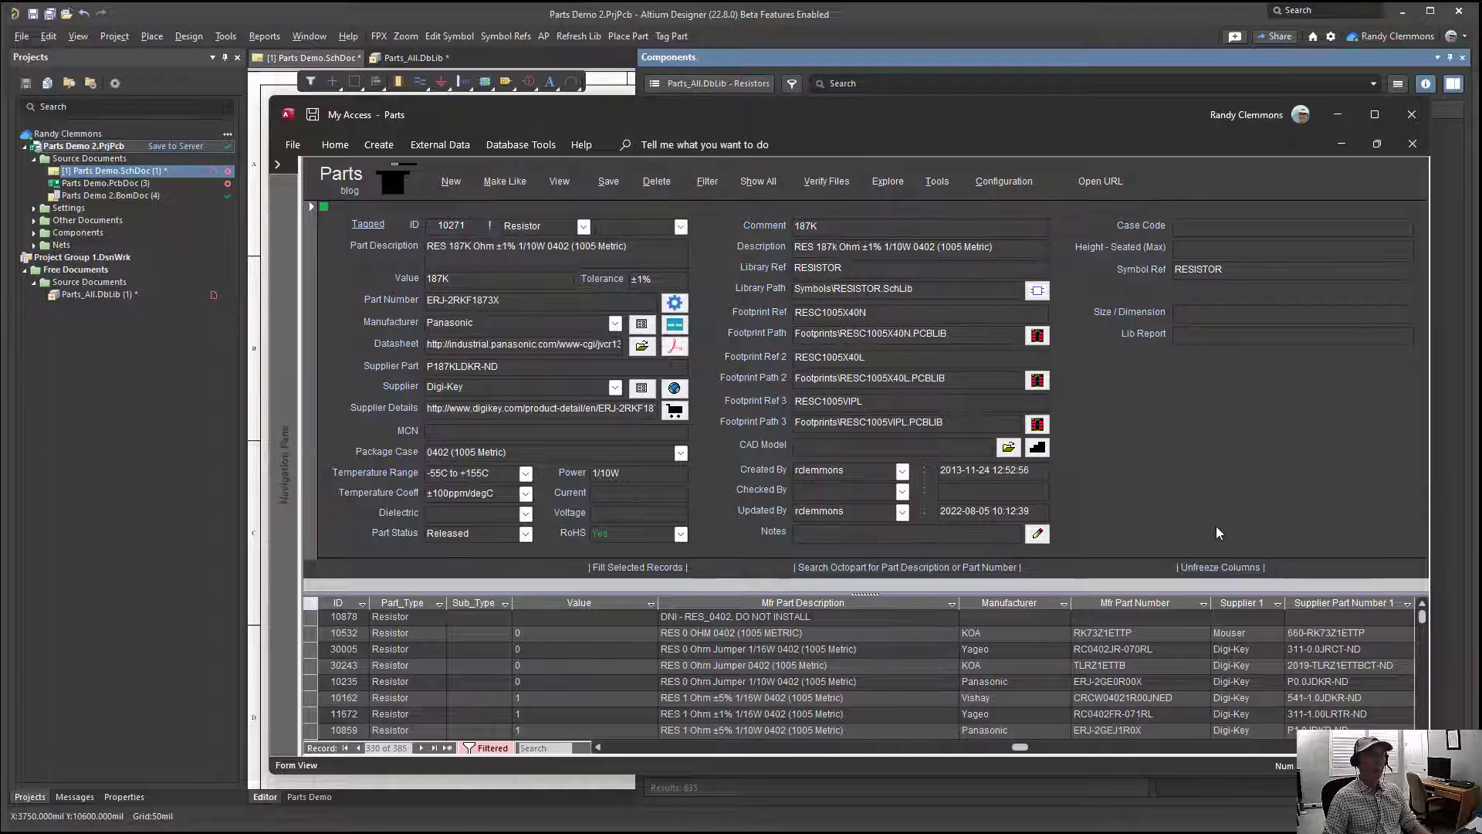
{"action": "left_click_drag", "start_coordinate": [646, 116], "coordinate": [610, 116]}
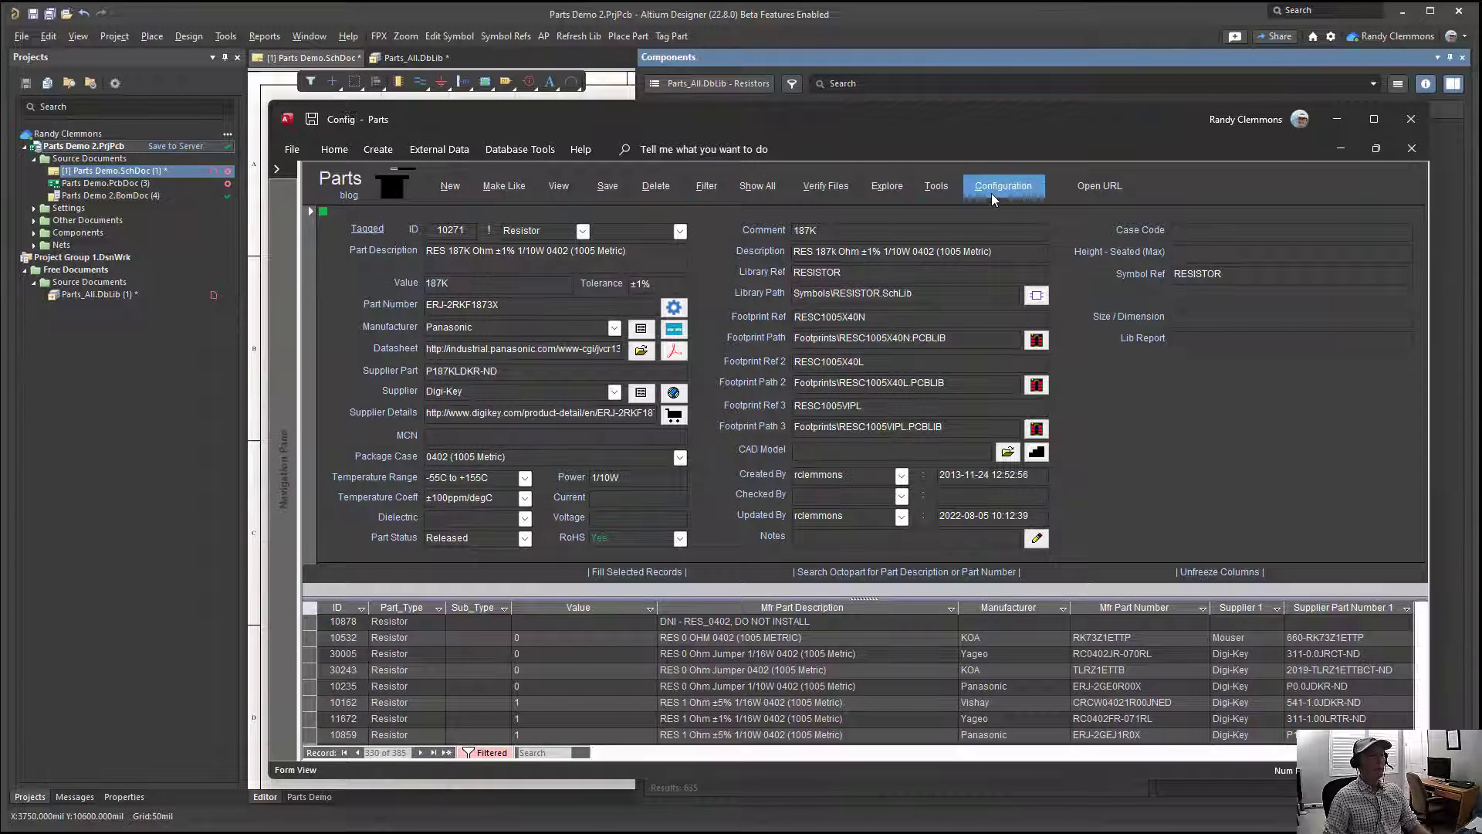
{"action": "left_click", "coordinate": [991, 193]}
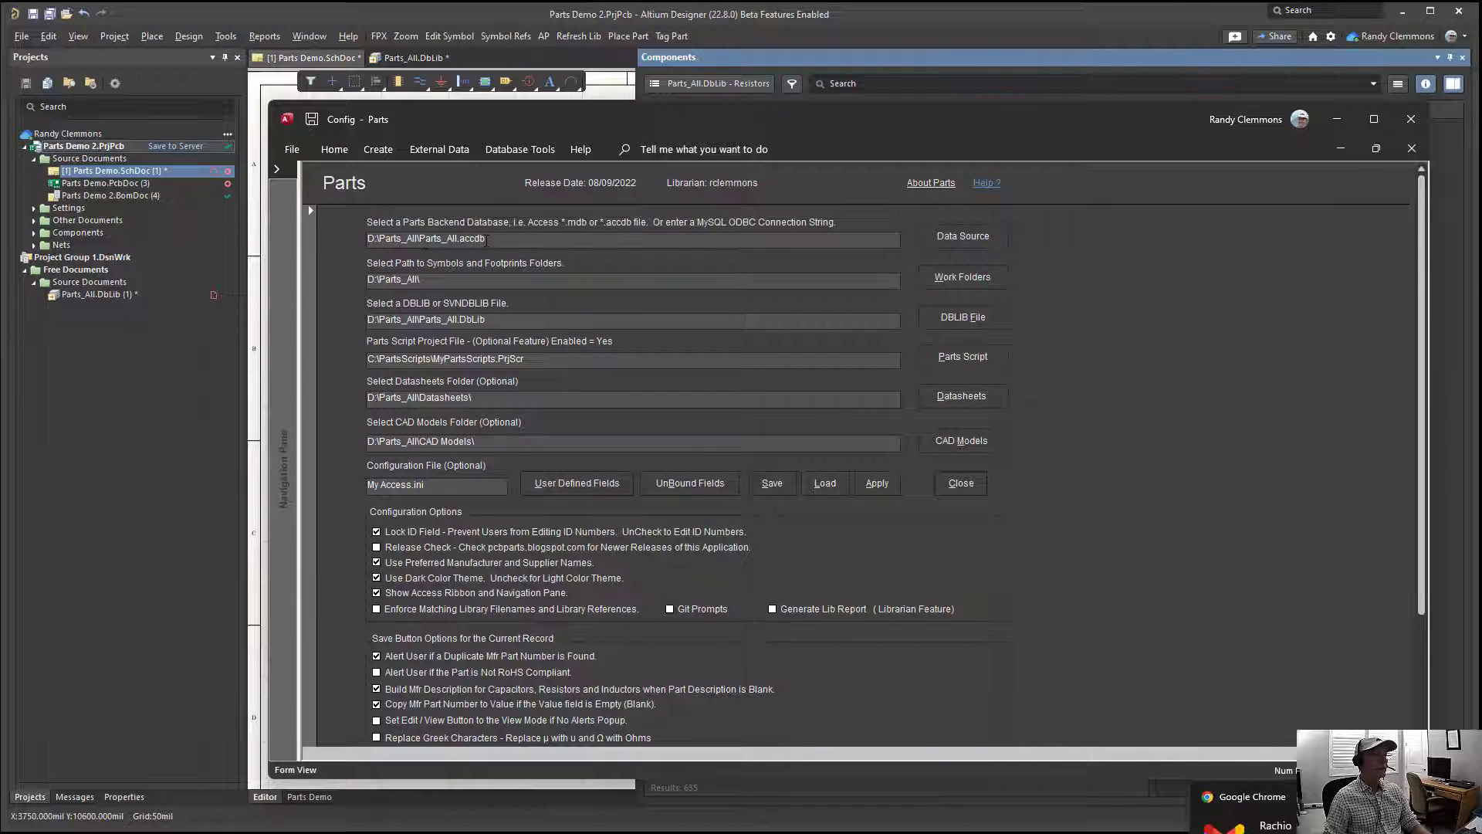
{"action": "left_click", "coordinate": [961, 485]}
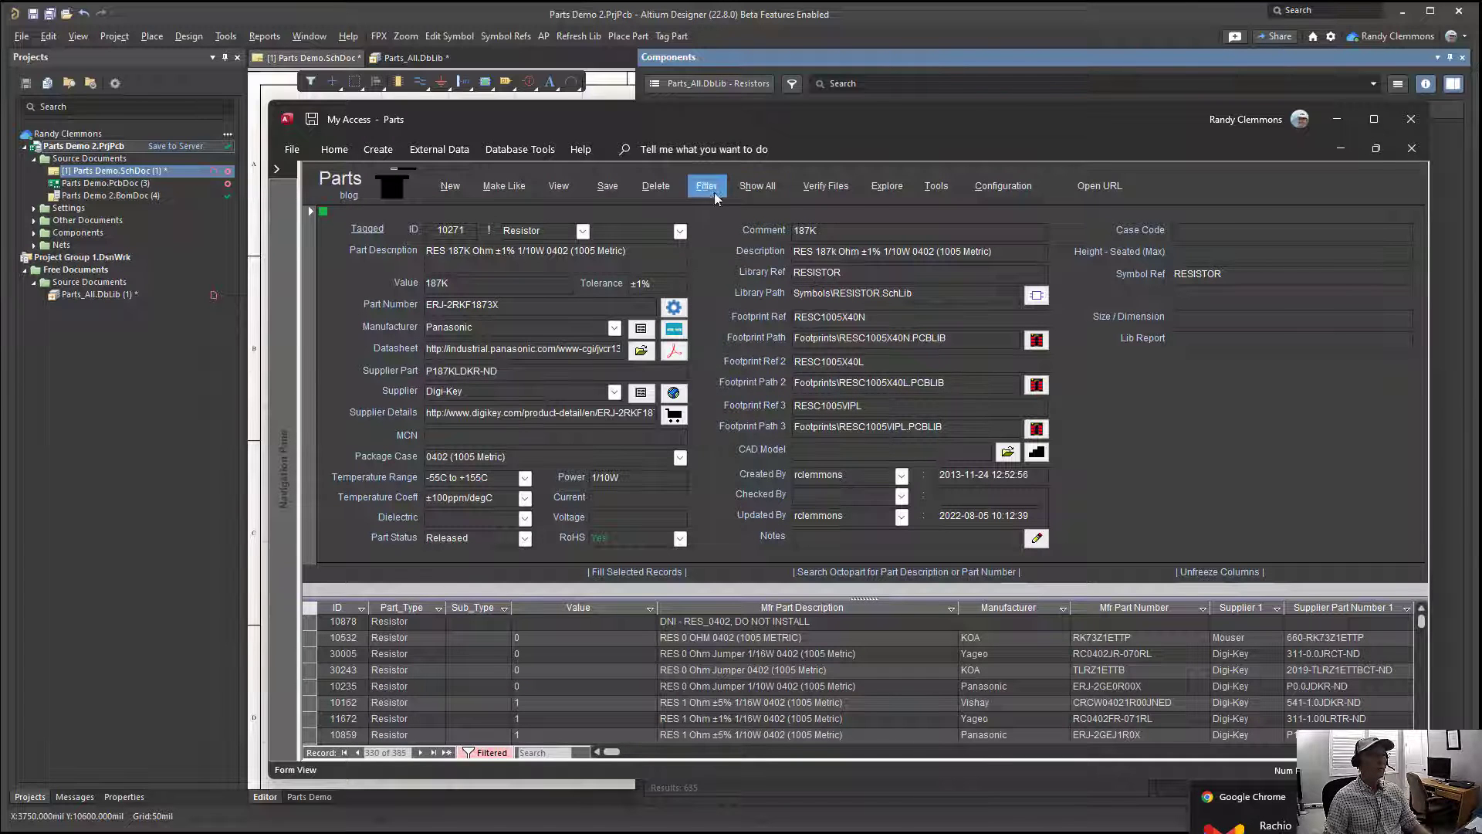
{"action": "left_click", "coordinate": [887, 186]}
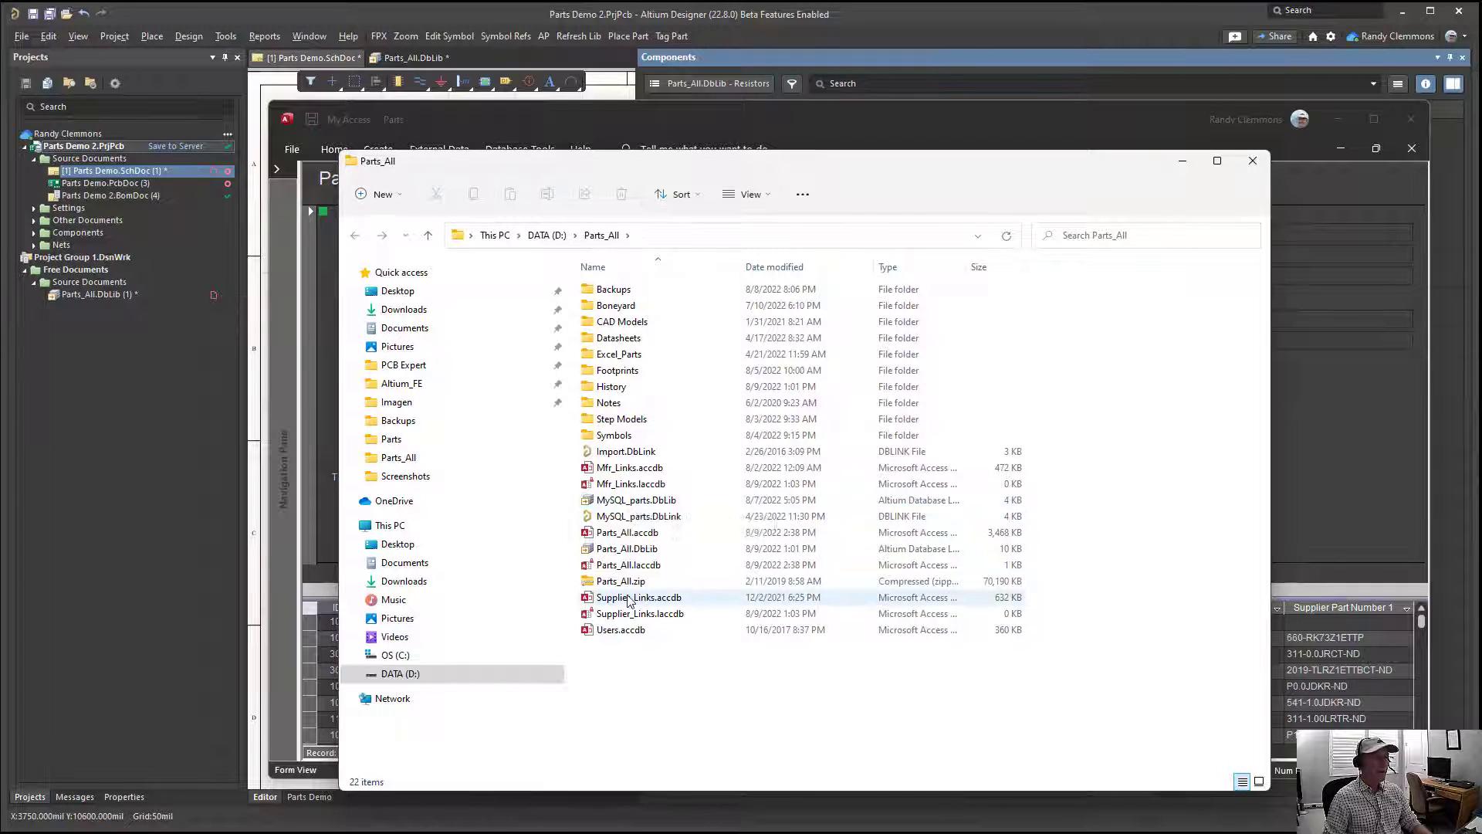
Open Parts_All.accdb in Access from the D:\Parts_All folder, cancelling an accidental file drag first.
{"action": "left_click_drag", "start_coordinate": [628, 554], "coordinate": [639, 567]}
{"action": "left_click", "coordinate": [680, 638]}
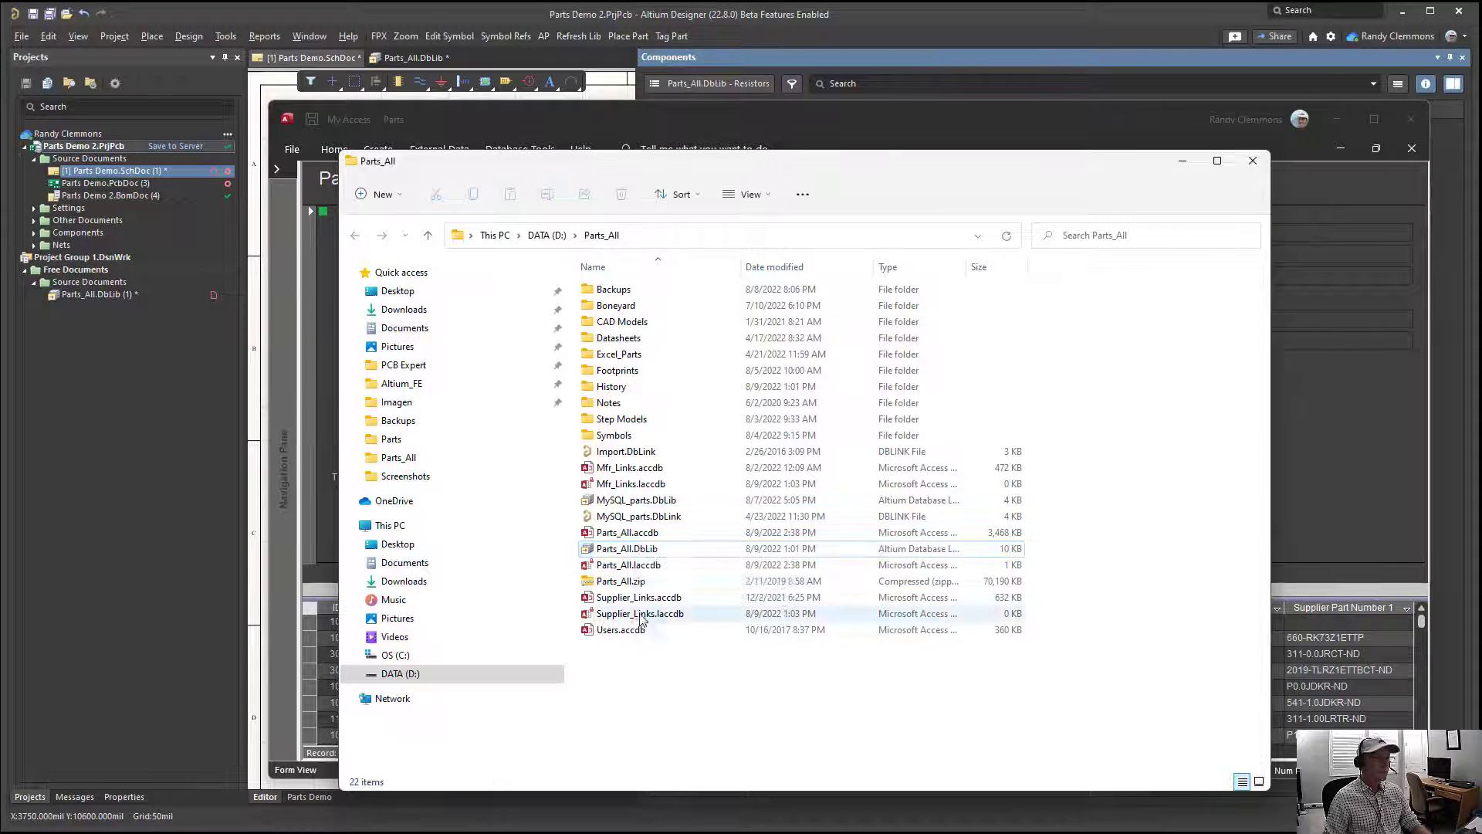
{"action": "right_click", "coordinate": [627, 537]}
{"action": "left_click", "coordinate": [662, 589]}
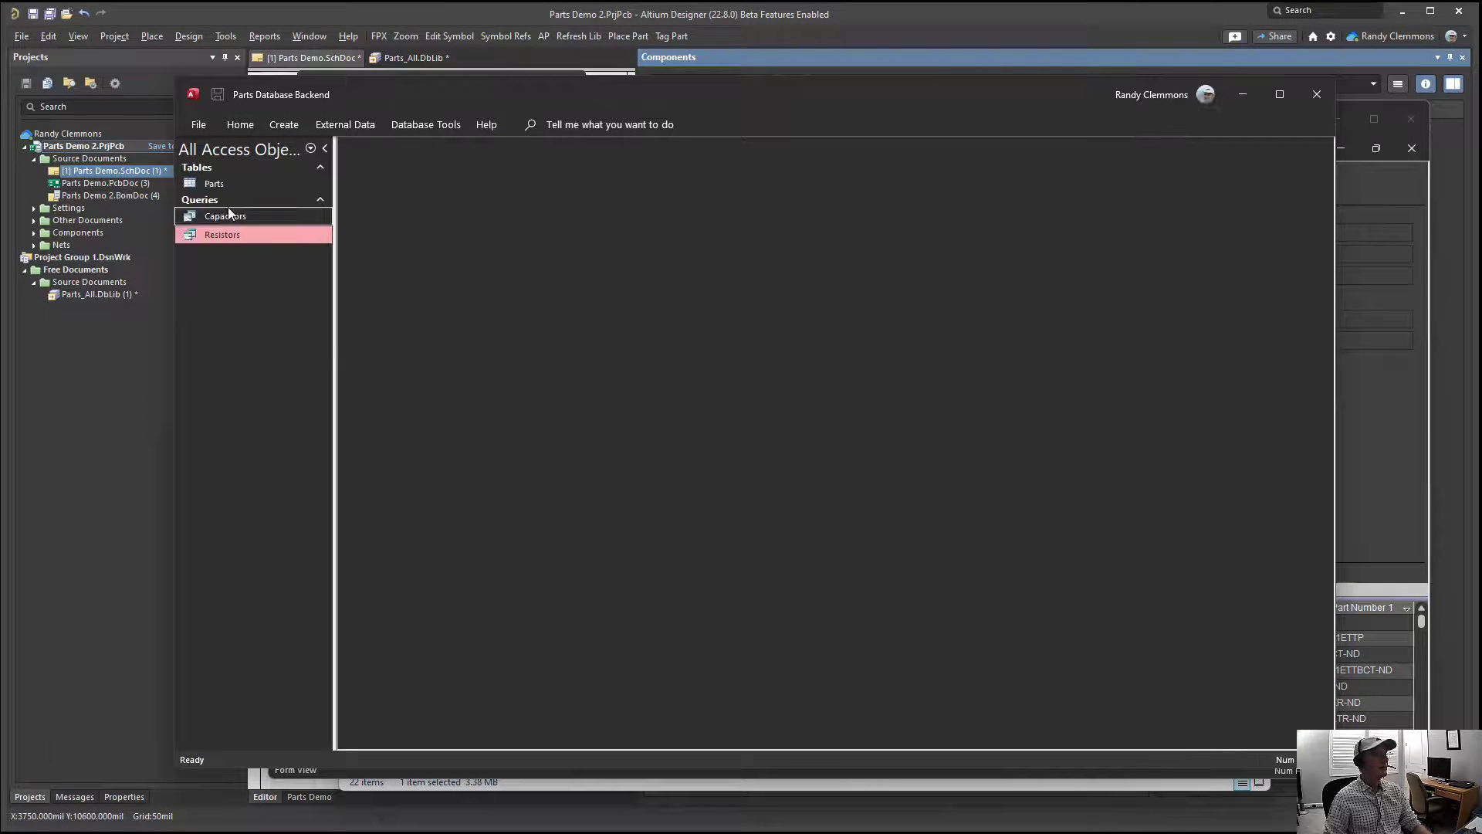
Open the Parts table and scroll through all 2,732 part records.
{"action": "left_click", "coordinate": [215, 184]}
{"action": "double_click", "coordinate": [216, 183]}
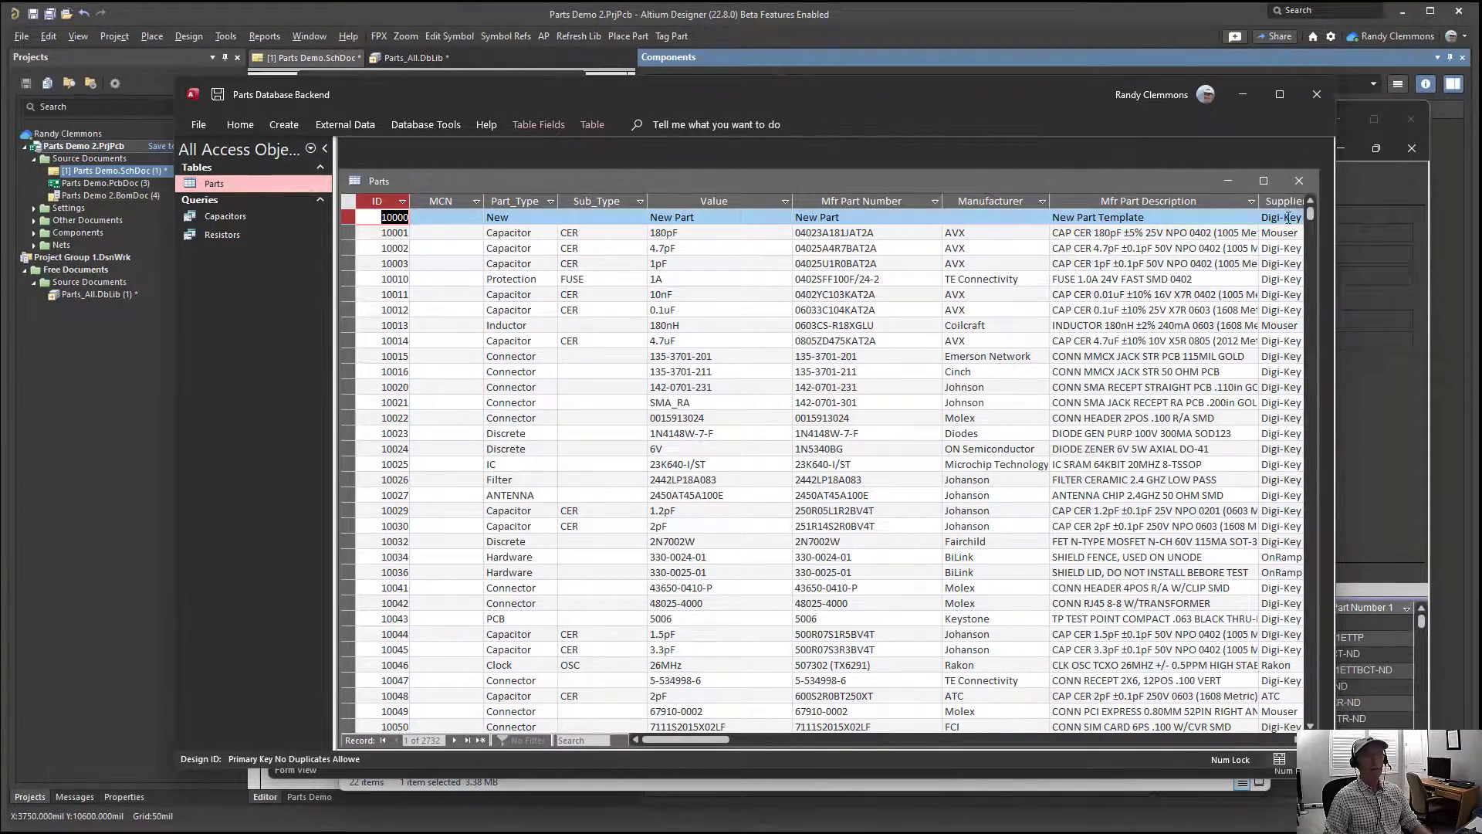
{"action": "left_click_drag", "start_coordinate": [1313, 211], "coordinate": [1310, 581]}
{"action": "left_click_drag", "start_coordinate": [1306, 681], "coordinate": [1310, 714]}
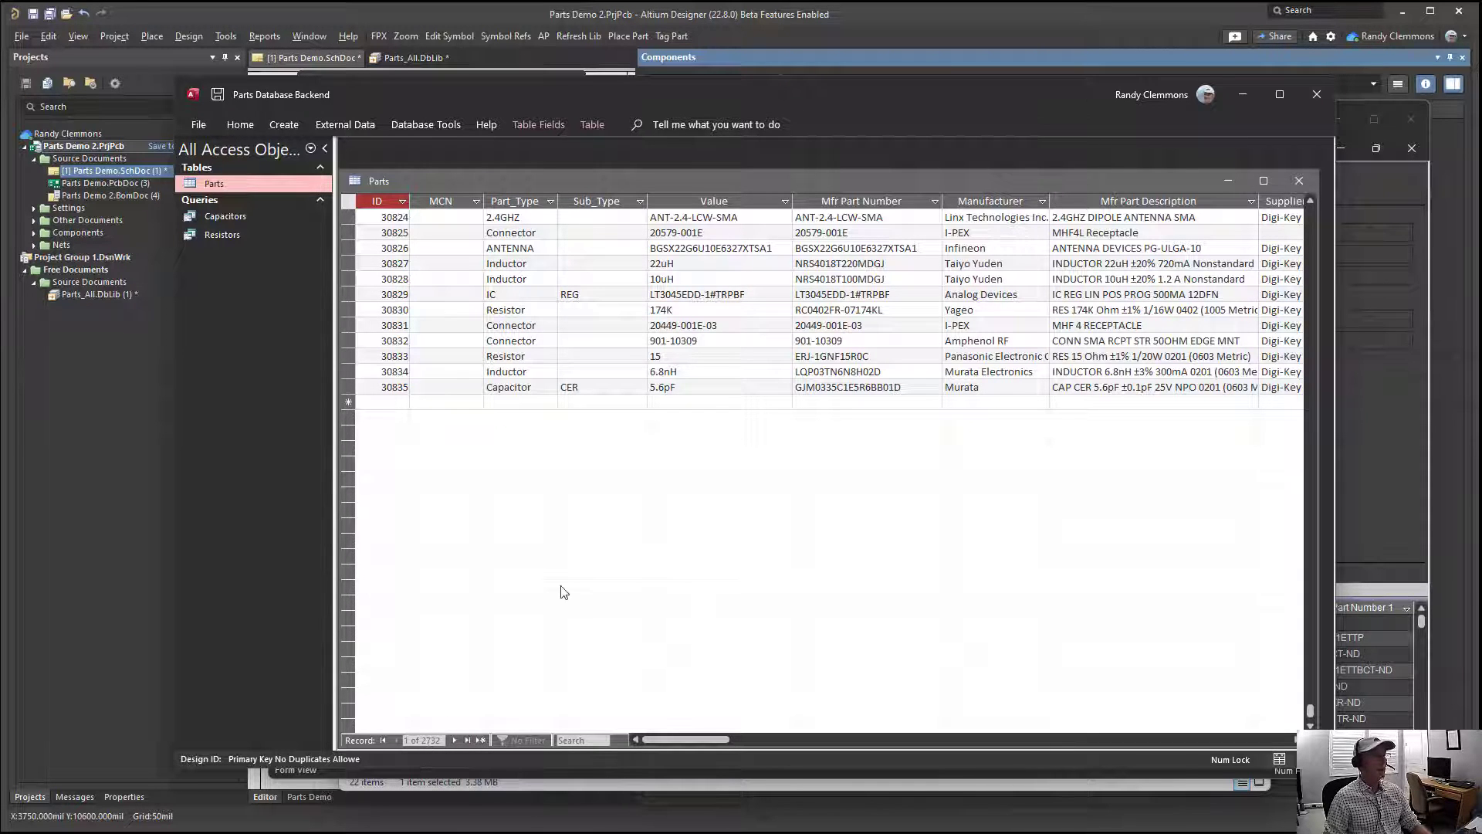
Open the Capacitors and Resistors query results, then the Resistors query in Design View.
{"action": "left_click", "coordinate": [221, 219]}
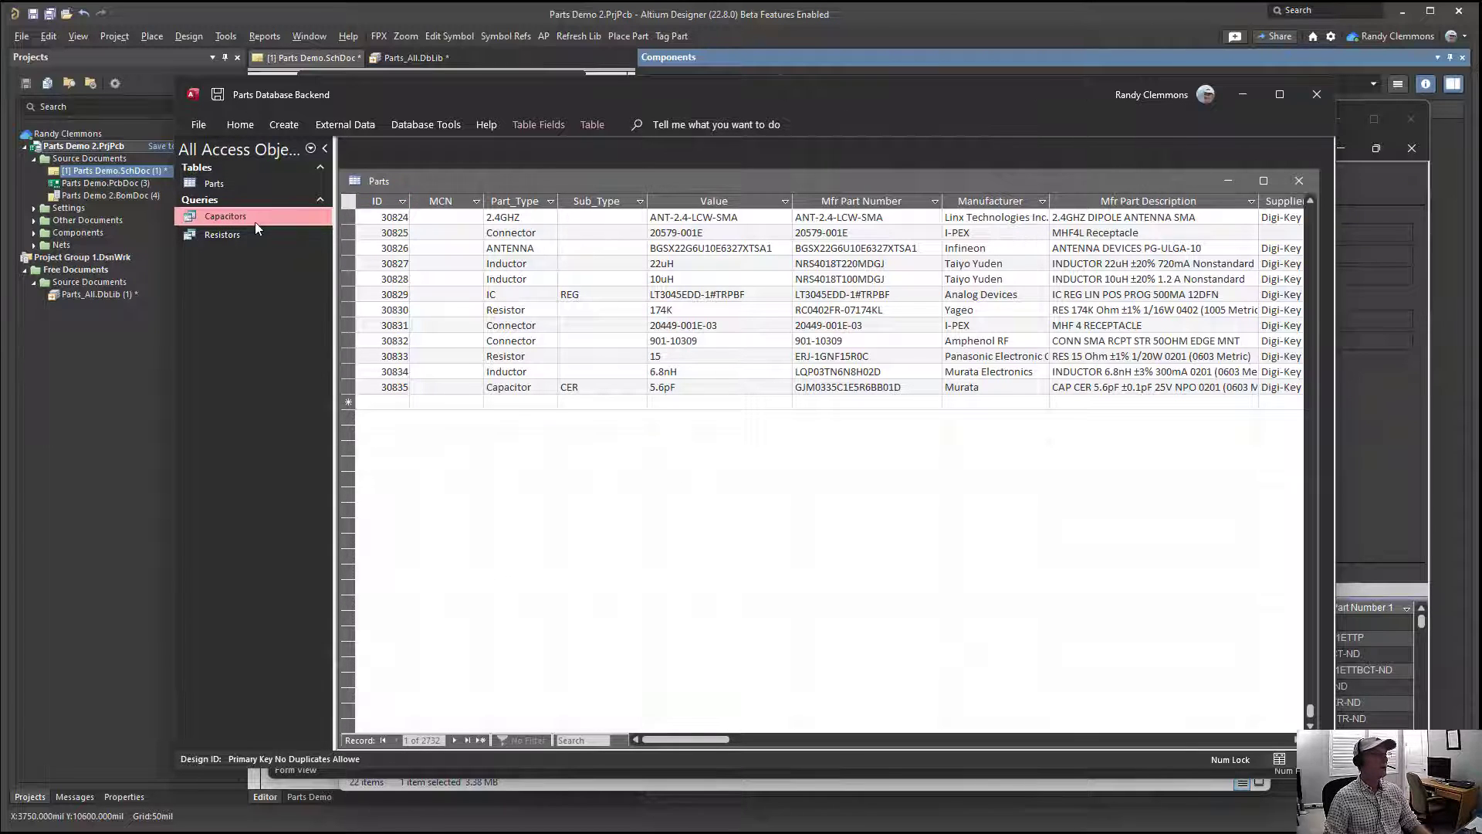
{"action": "double_click", "coordinate": [253, 217]}
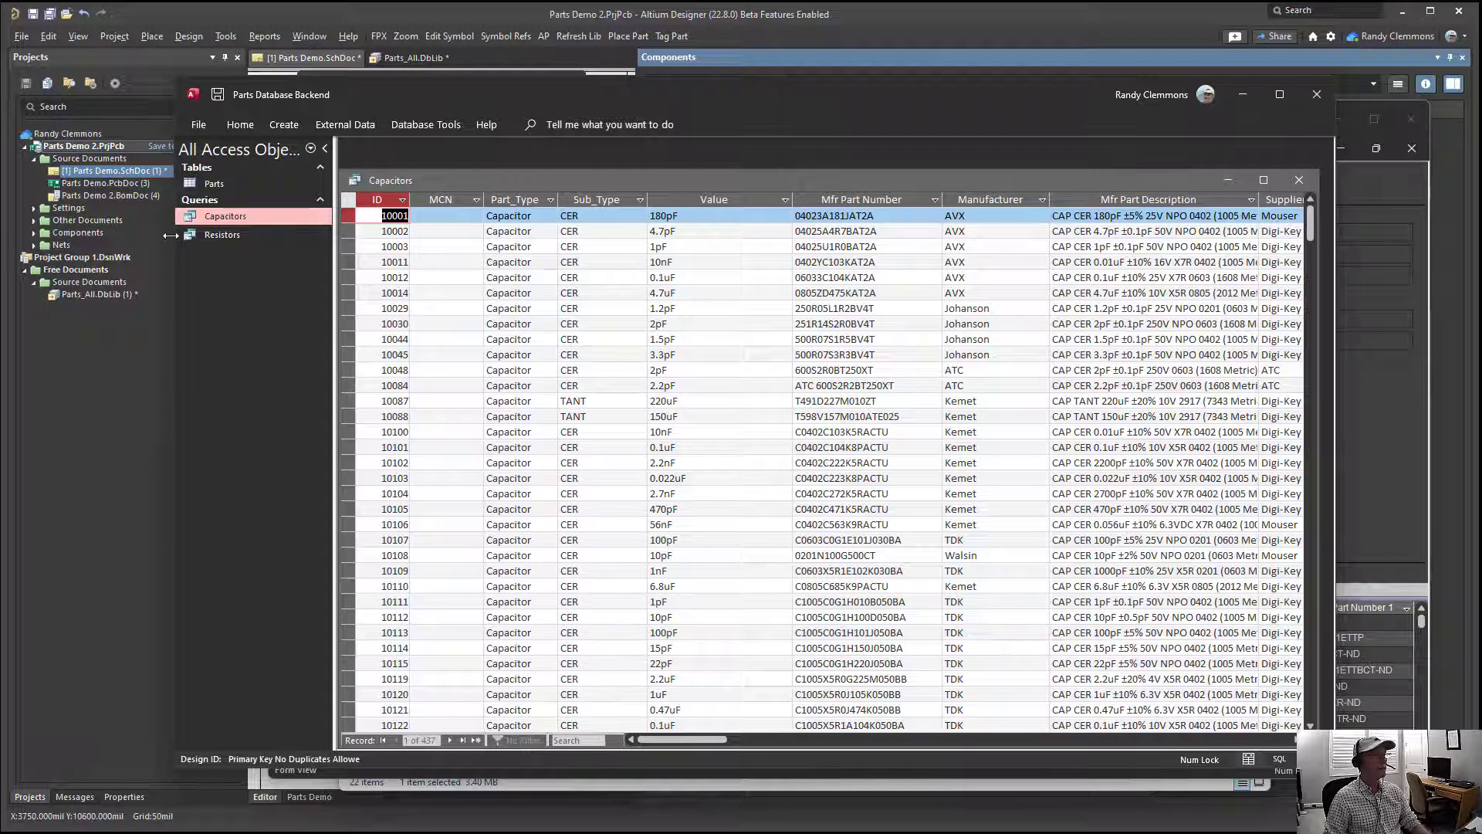
{"action": "double_click", "coordinate": [202, 234]}
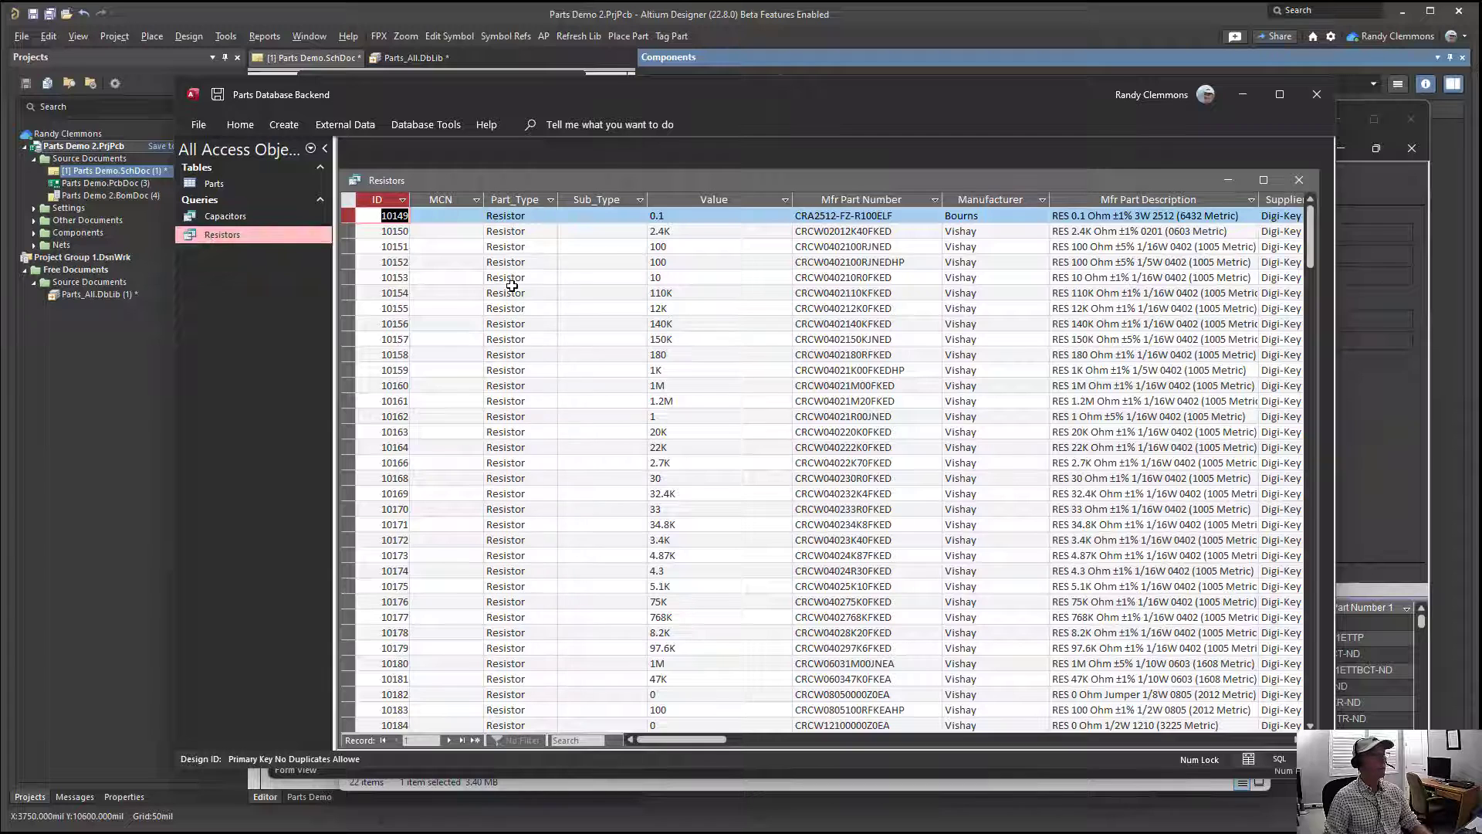
{"action": "right_click", "coordinate": [254, 236]}
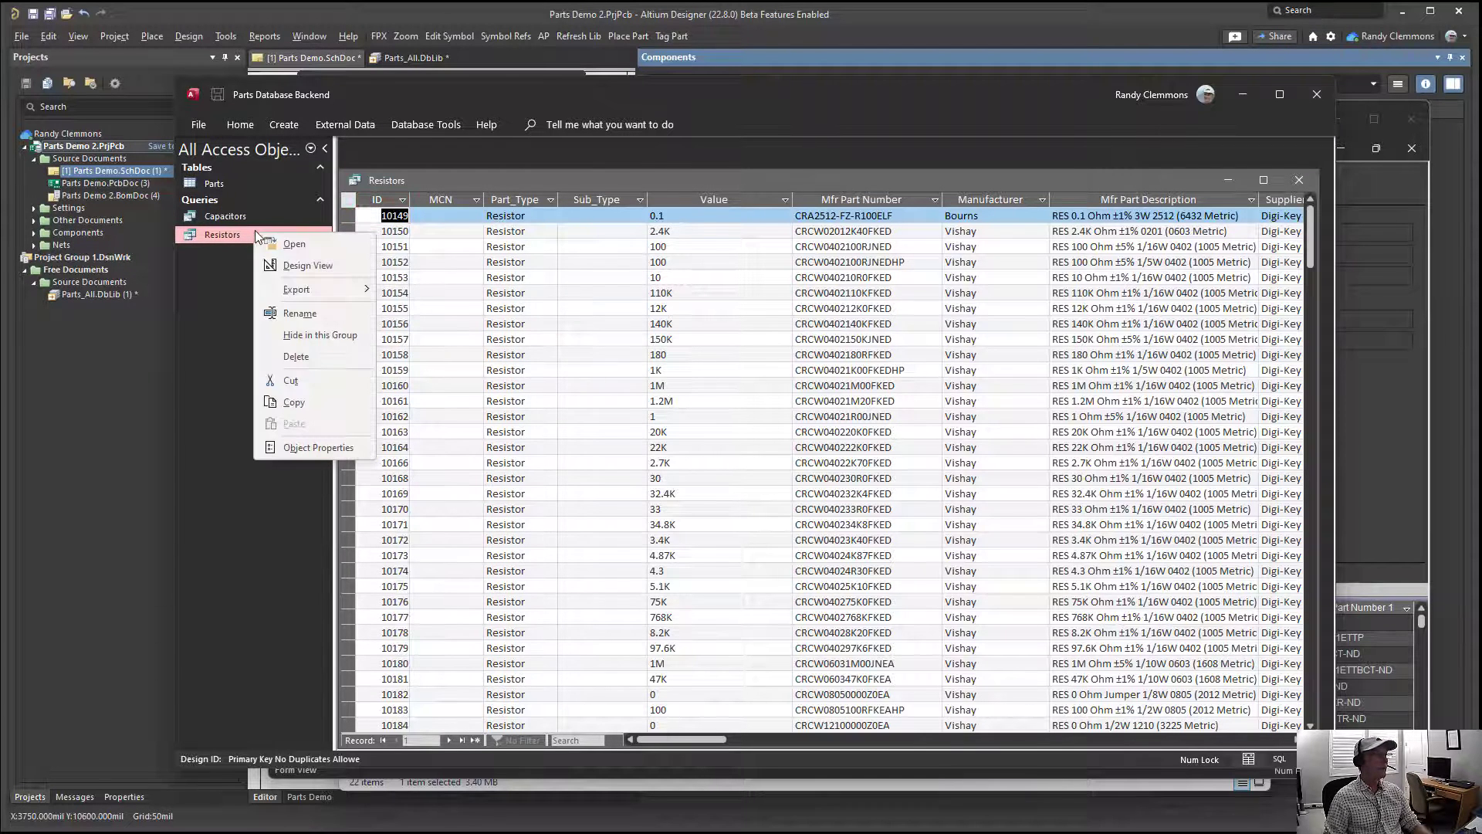
{"action": "left_click", "coordinate": [307, 265]}
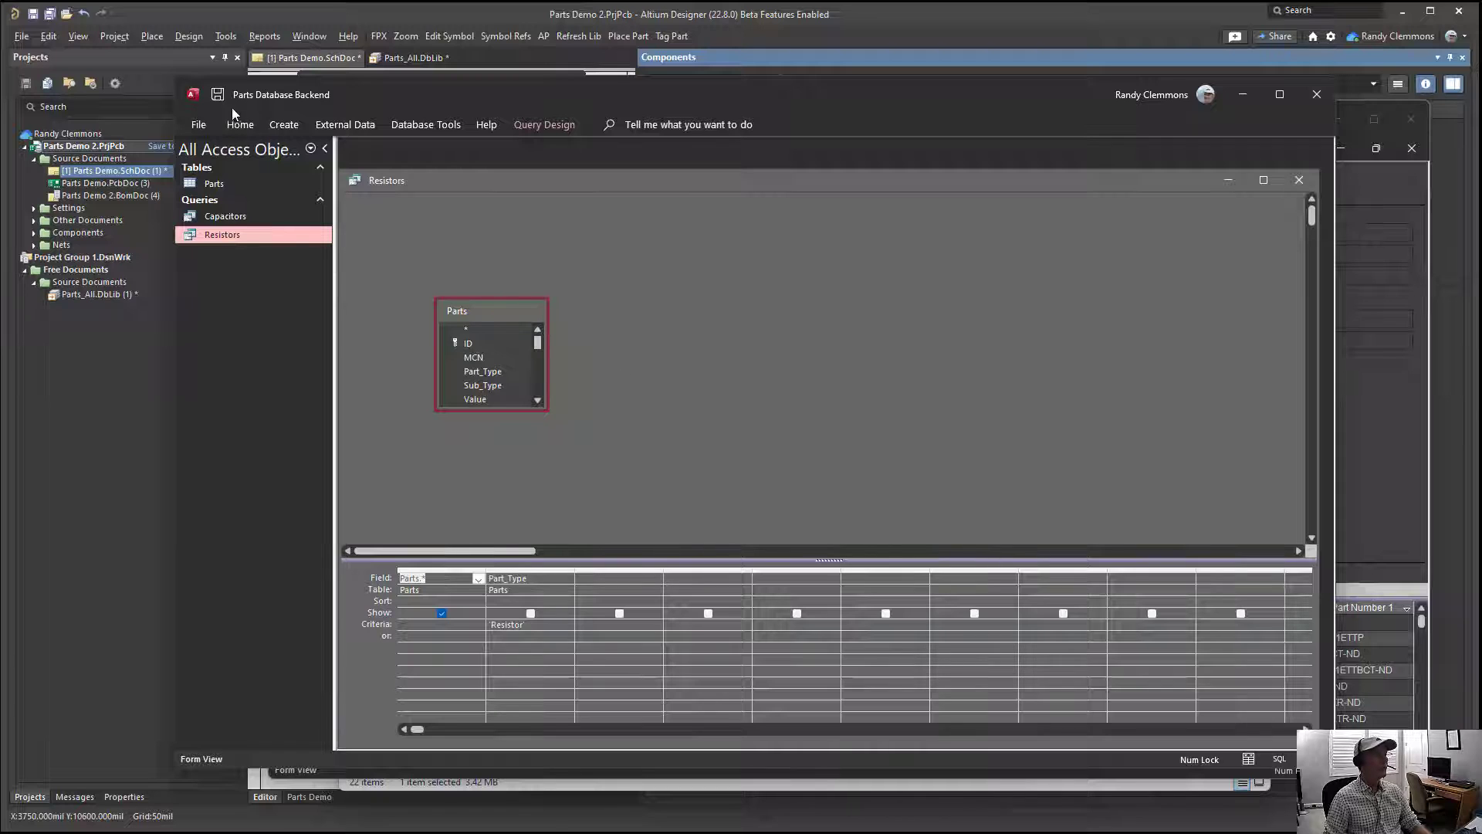
Inspect the Resistors query's SQL filtering Part_Type on 'Resistor', then close the Capacitors query.
{"action": "left_click", "coordinate": [237, 126]}
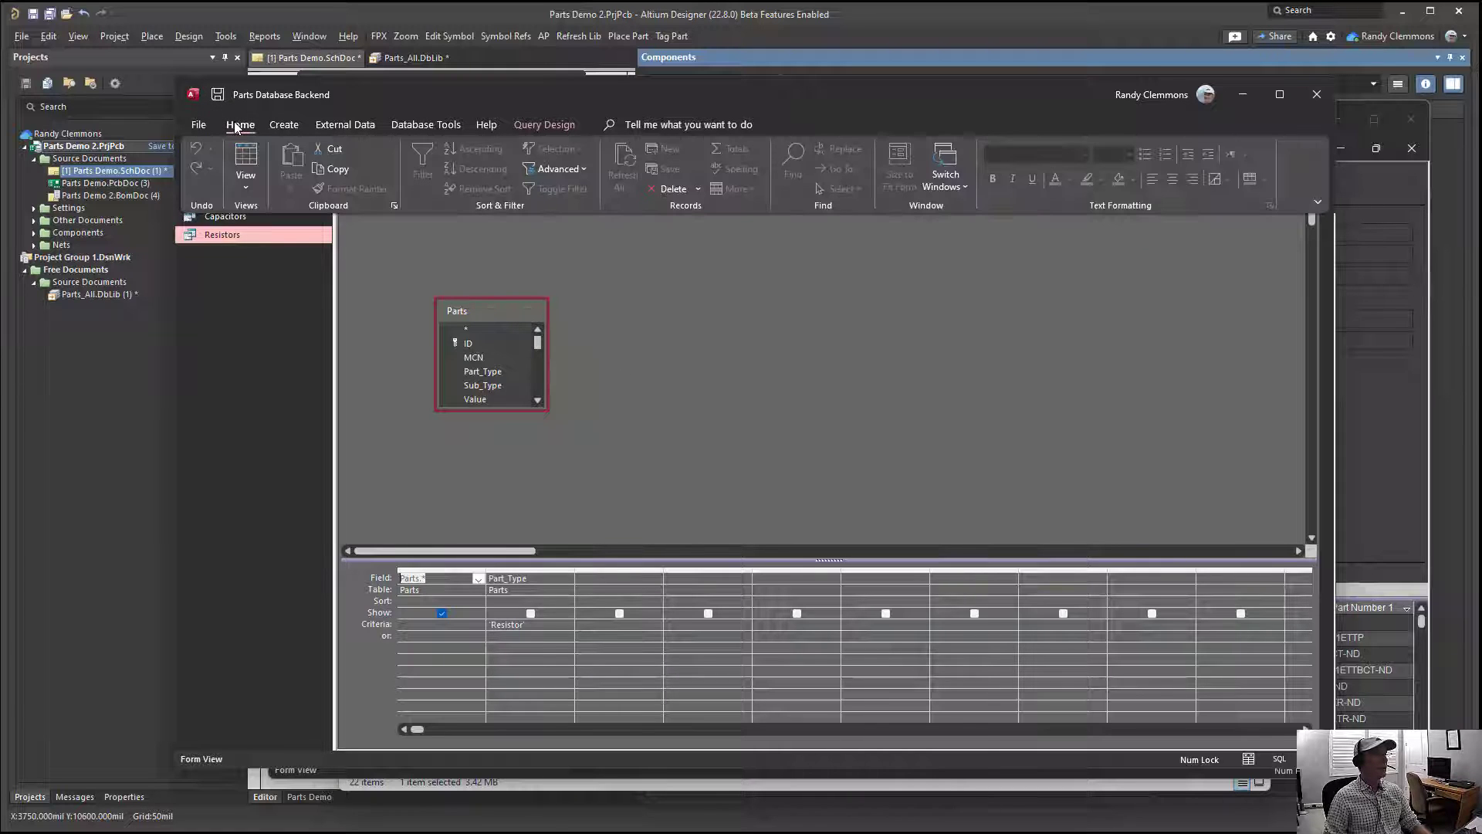
{"action": "left_click", "coordinate": [237, 187]}
{"action": "left_click", "coordinate": [270, 255]}
{"action": "left_click", "coordinate": [499, 299]}
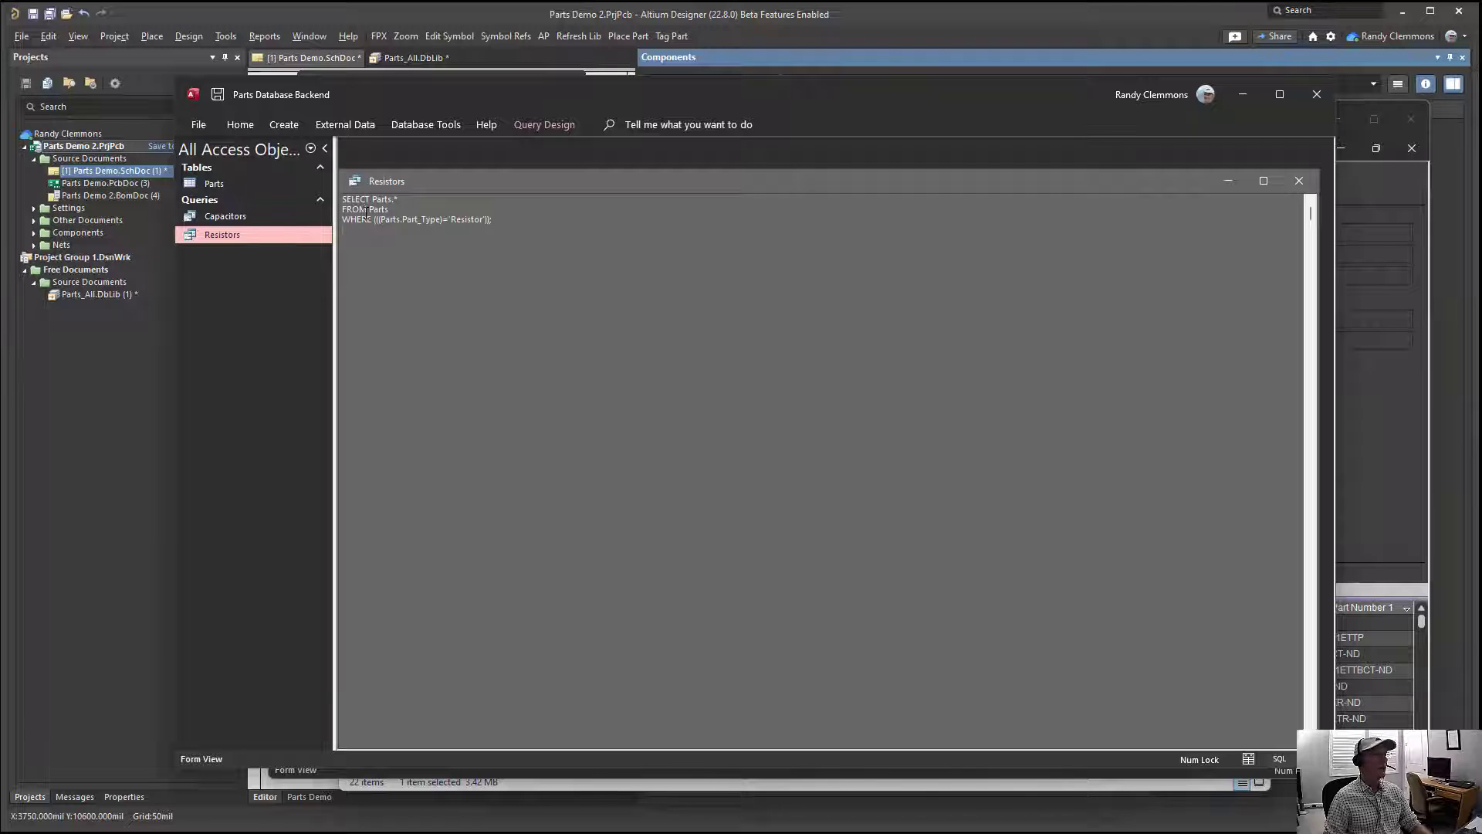
{"action": "left_click_drag", "start_coordinate": [404, 202], "coordinate": [342, 199]}
{"action": "left_click", "coordinate": [405, 201]}
{"action": "double_click", "coordinate": [231, 217]}
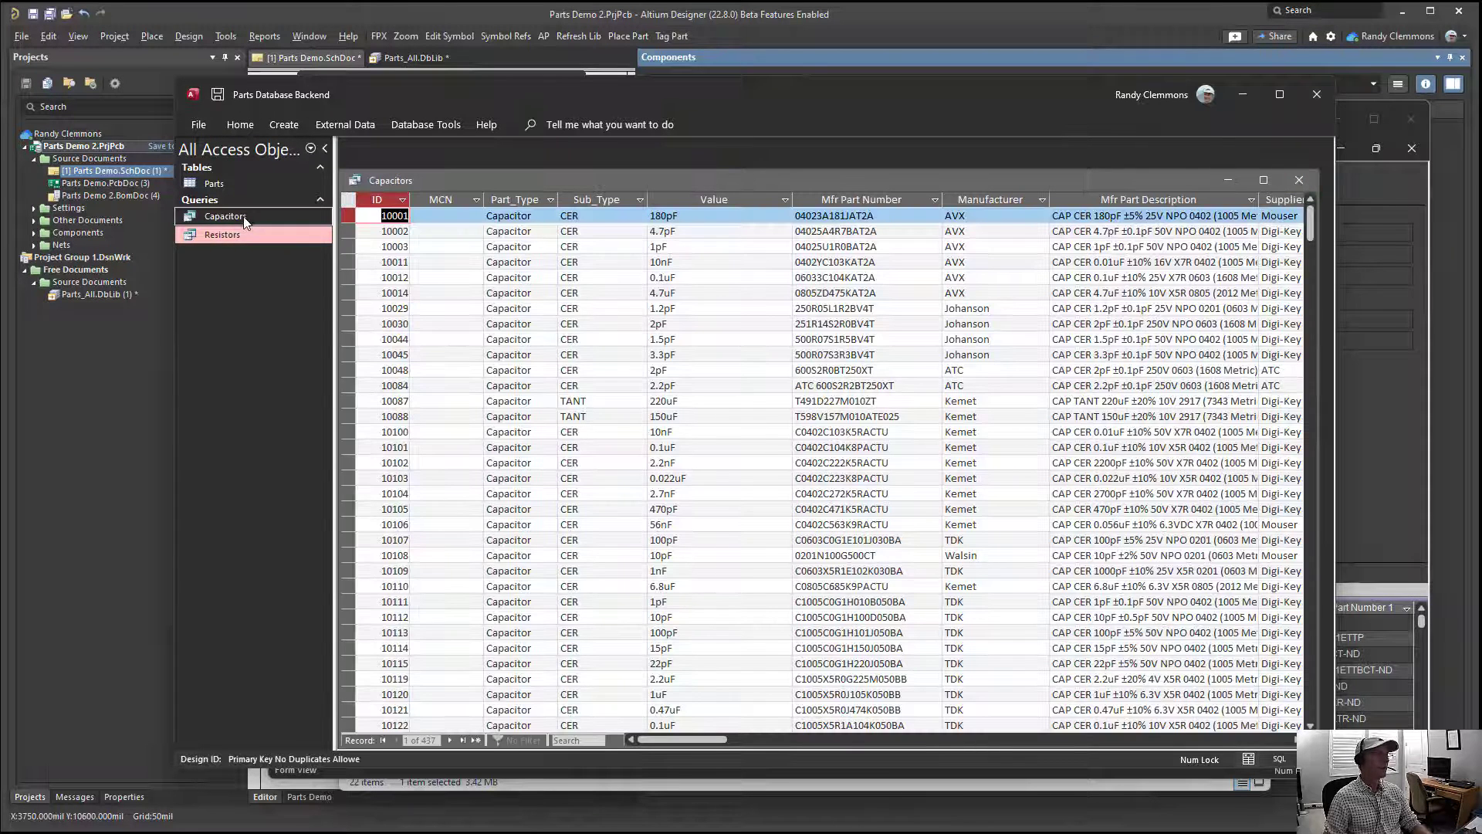
{"action": "left_click", "coordinate": [1299, 180]}
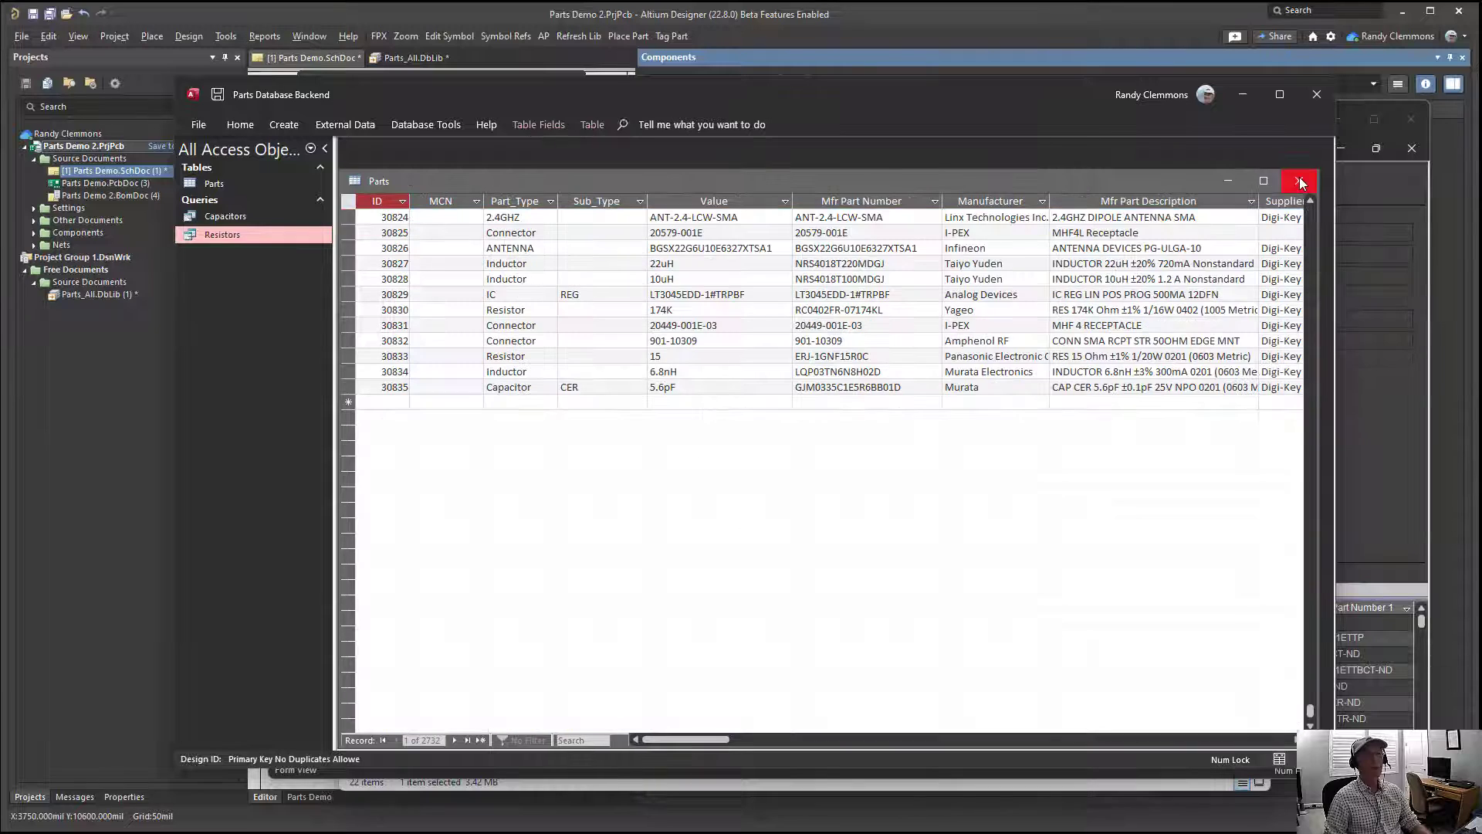
Copy the Resistors query and paste it as a new query named Inductors.
{"action": "right_click", "coordinate": [215, 239]}
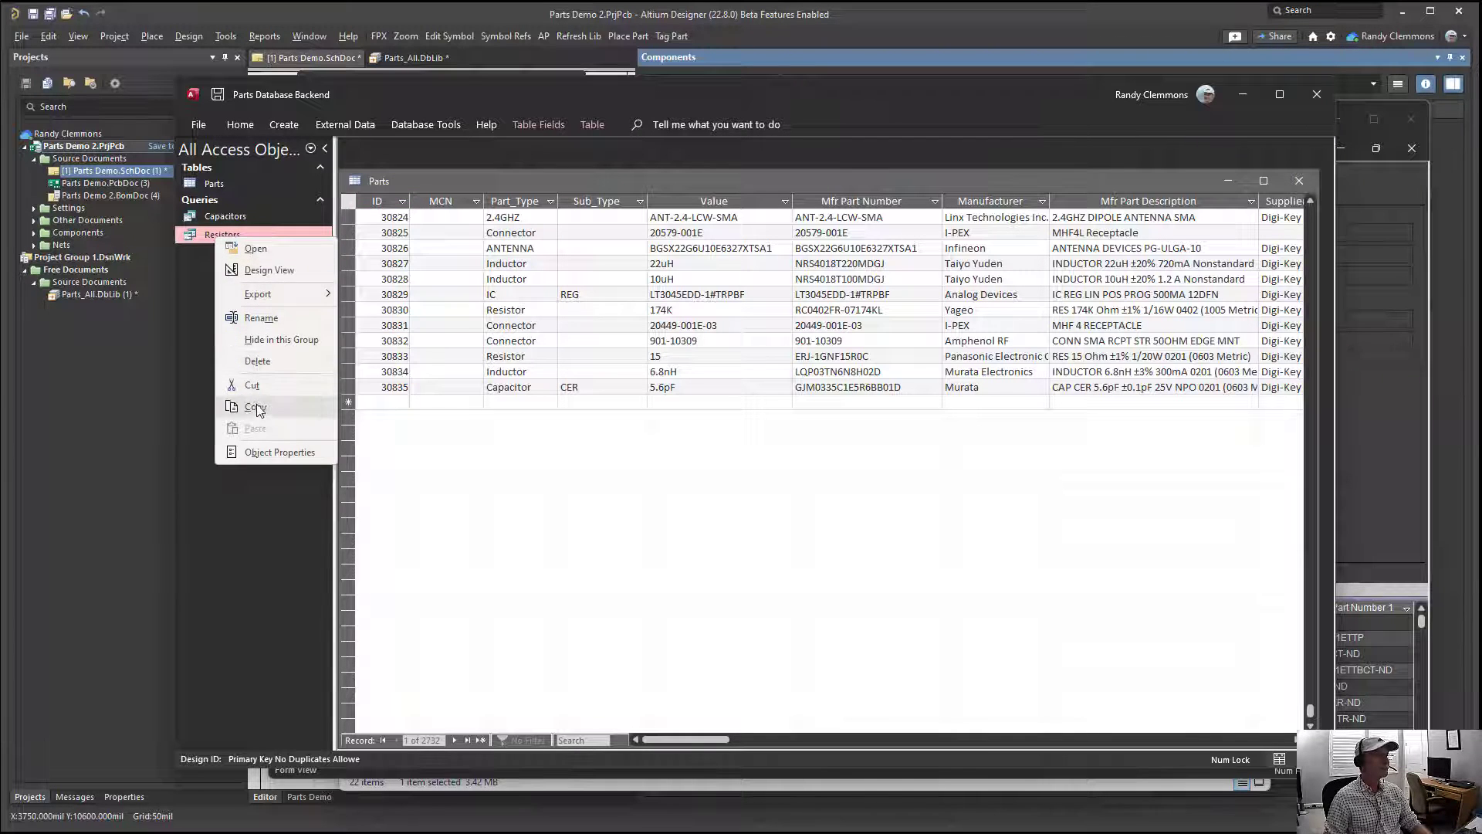
{"action": "left_click", "coordinate": [258, 387]}
{"action": "right_click", "coordinate": [210, 304]}
{"action": "left_click", "coordinate": [251, 403]}
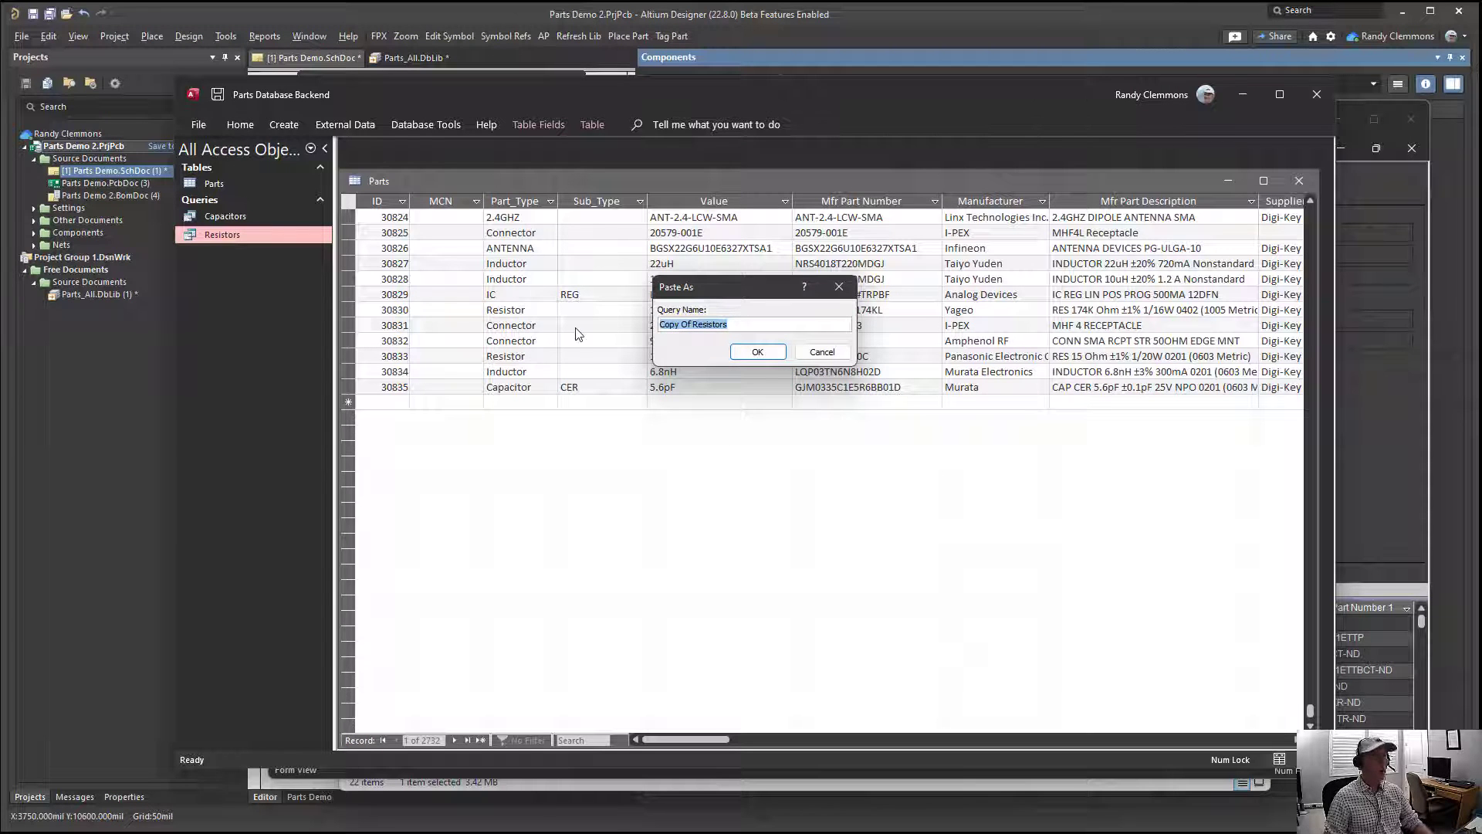
{"action": "type", "text": "Inductors"}
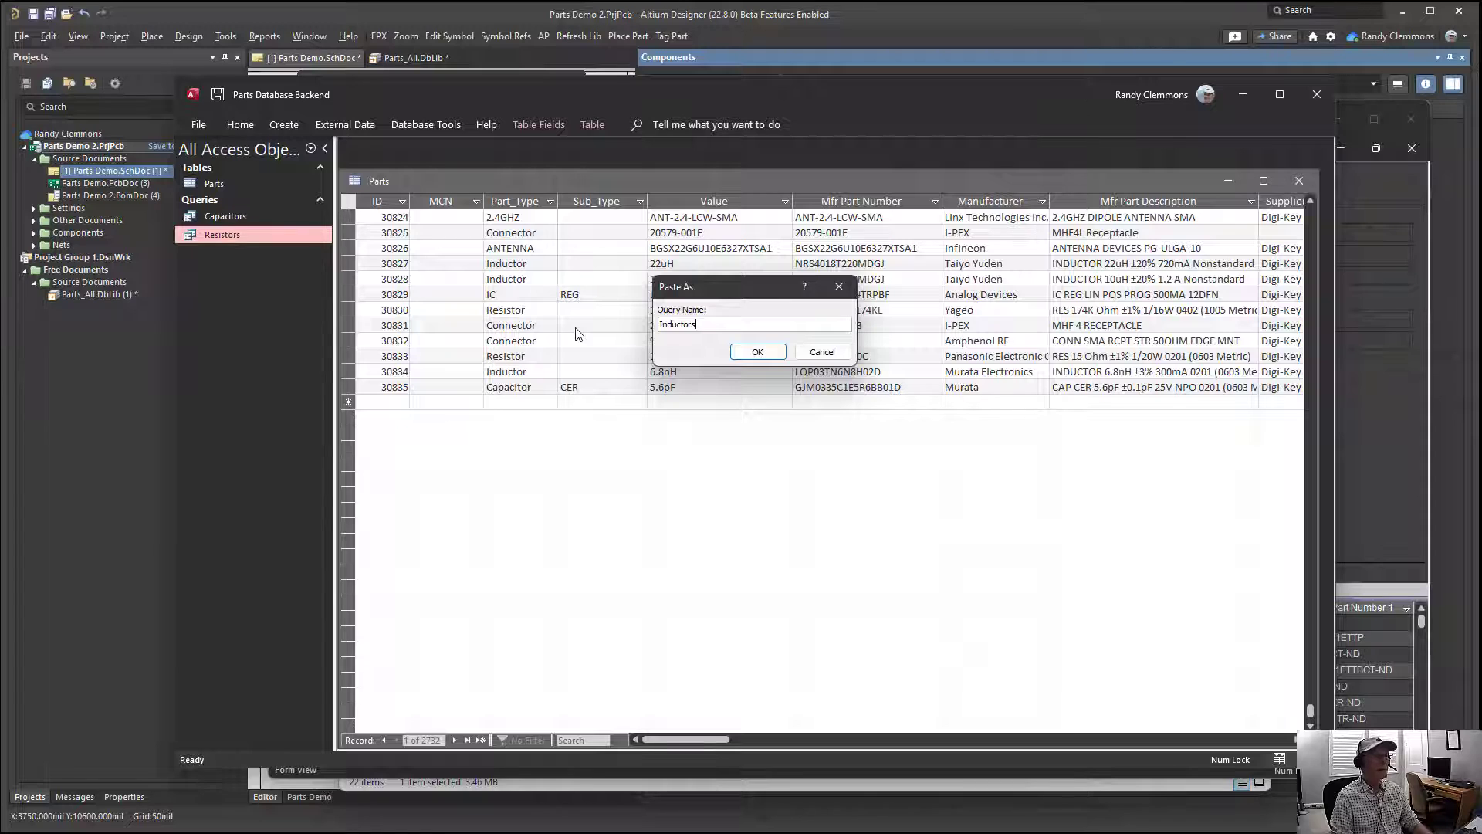
{"action": "key", "text": "Return"}
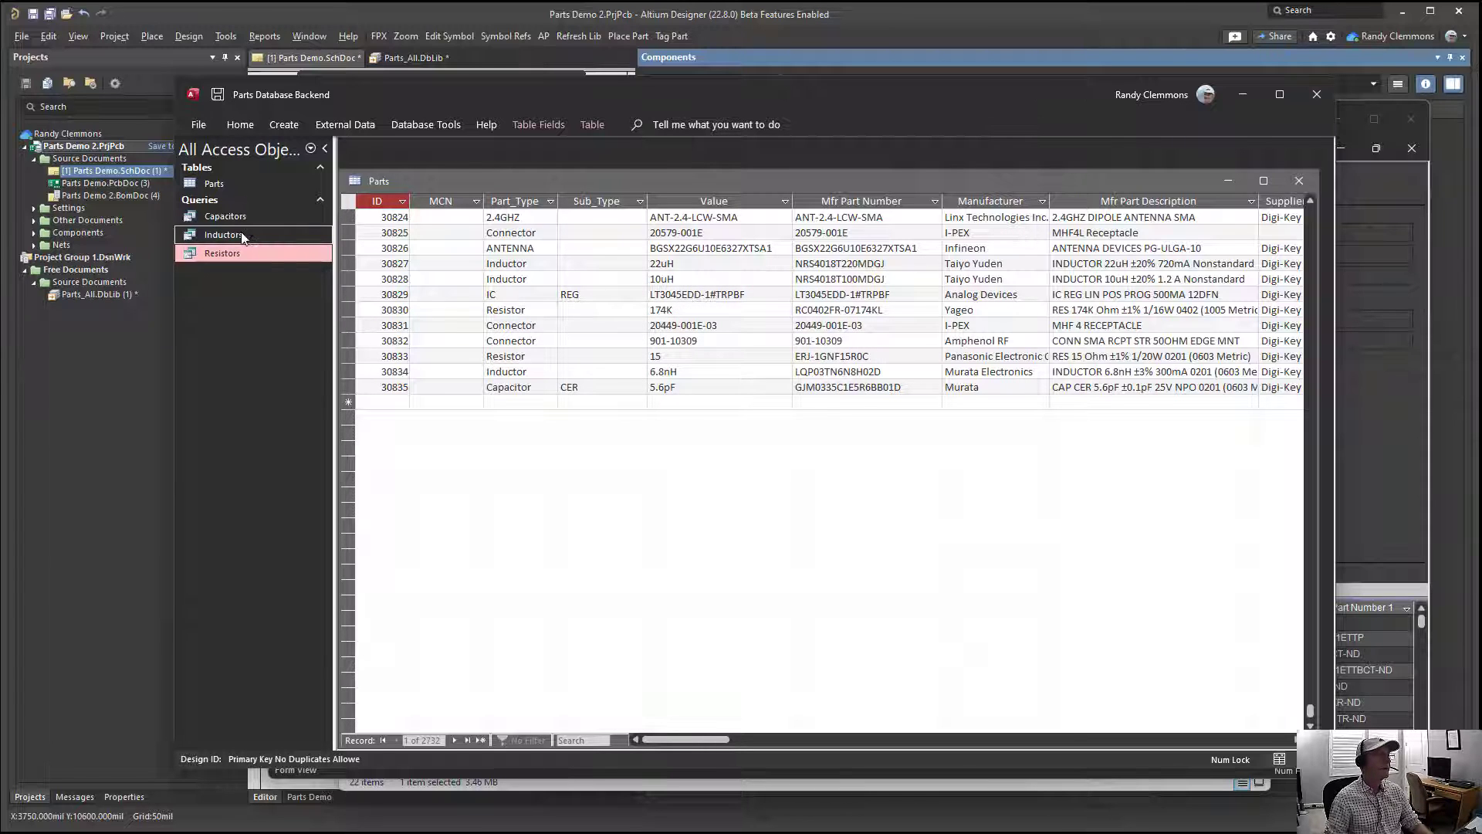
{"action": "right_click", "coordinate": [226, 244]}
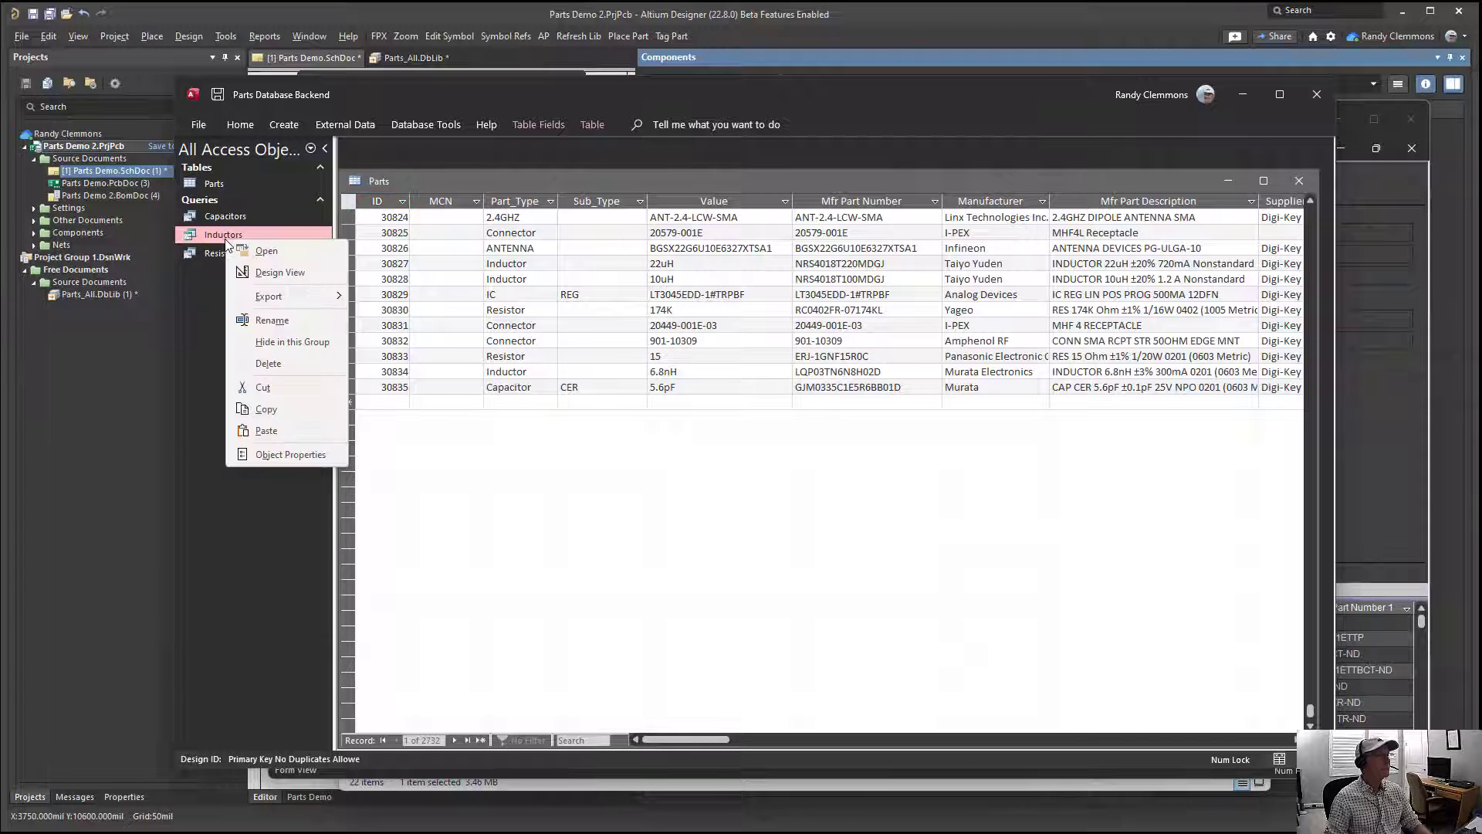
Change the Inductors query's Part_Type criteria from 'Resistor' to 'Inductor' and save the design.
{"action": "left_click", "coordinate": [279, 271]}
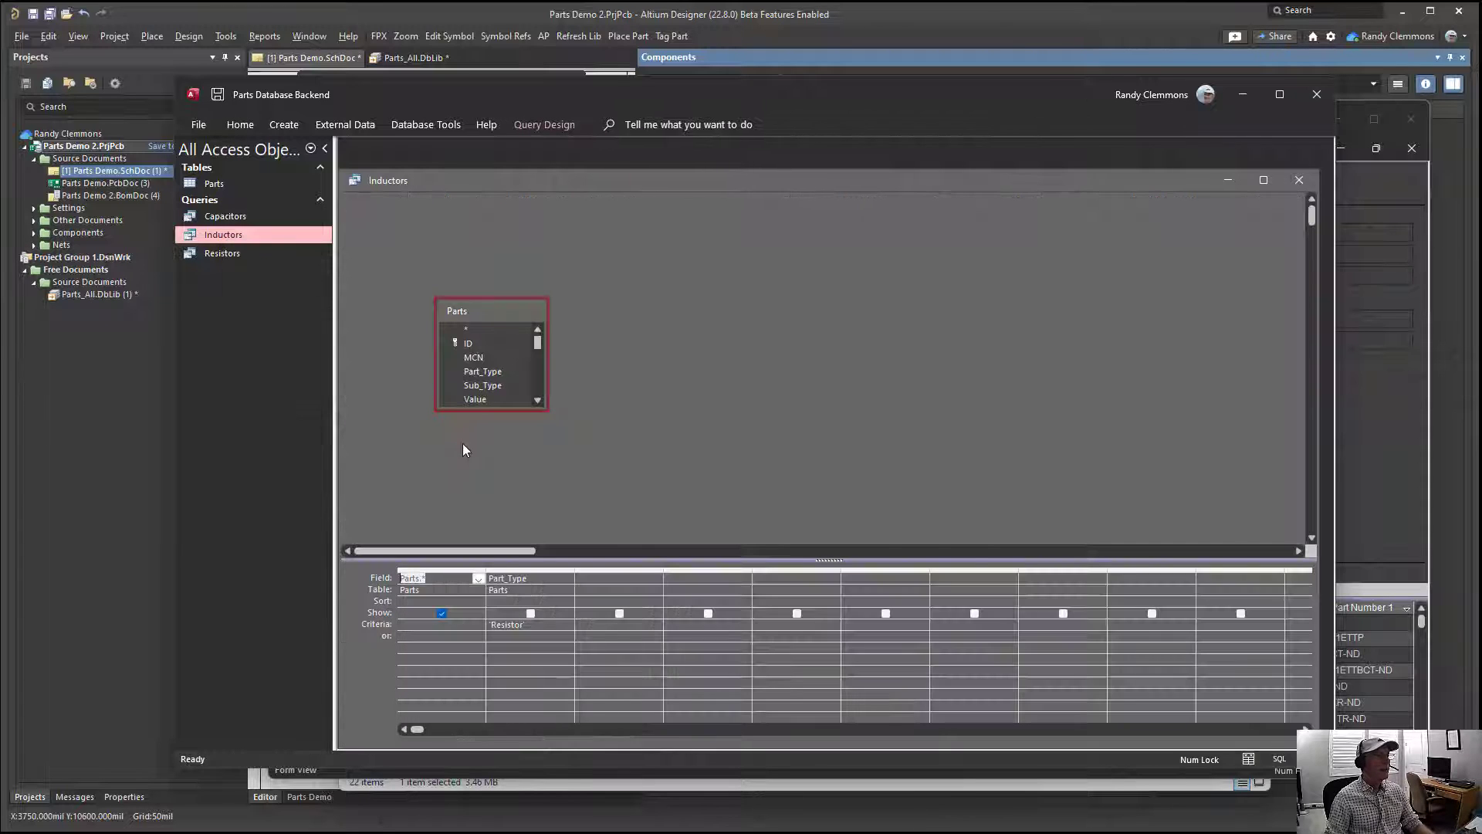
{"action": "left_click", "coordinate": [515, 624]}
{"action": "key", "text": "BackSpace"}
{"action": "key", "text": "BackSpace"}
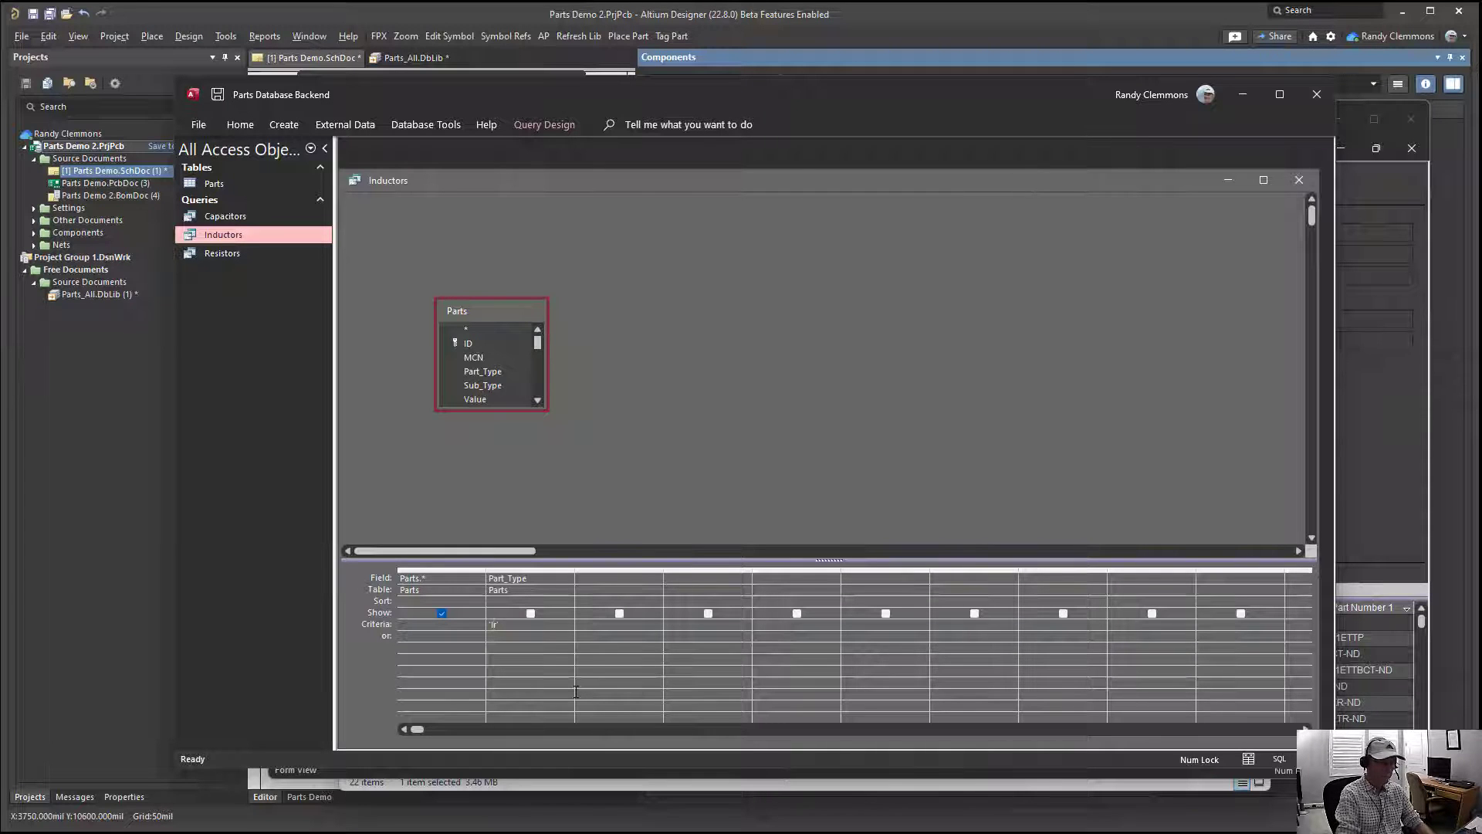
{"action": "type", "text": "Ind"}
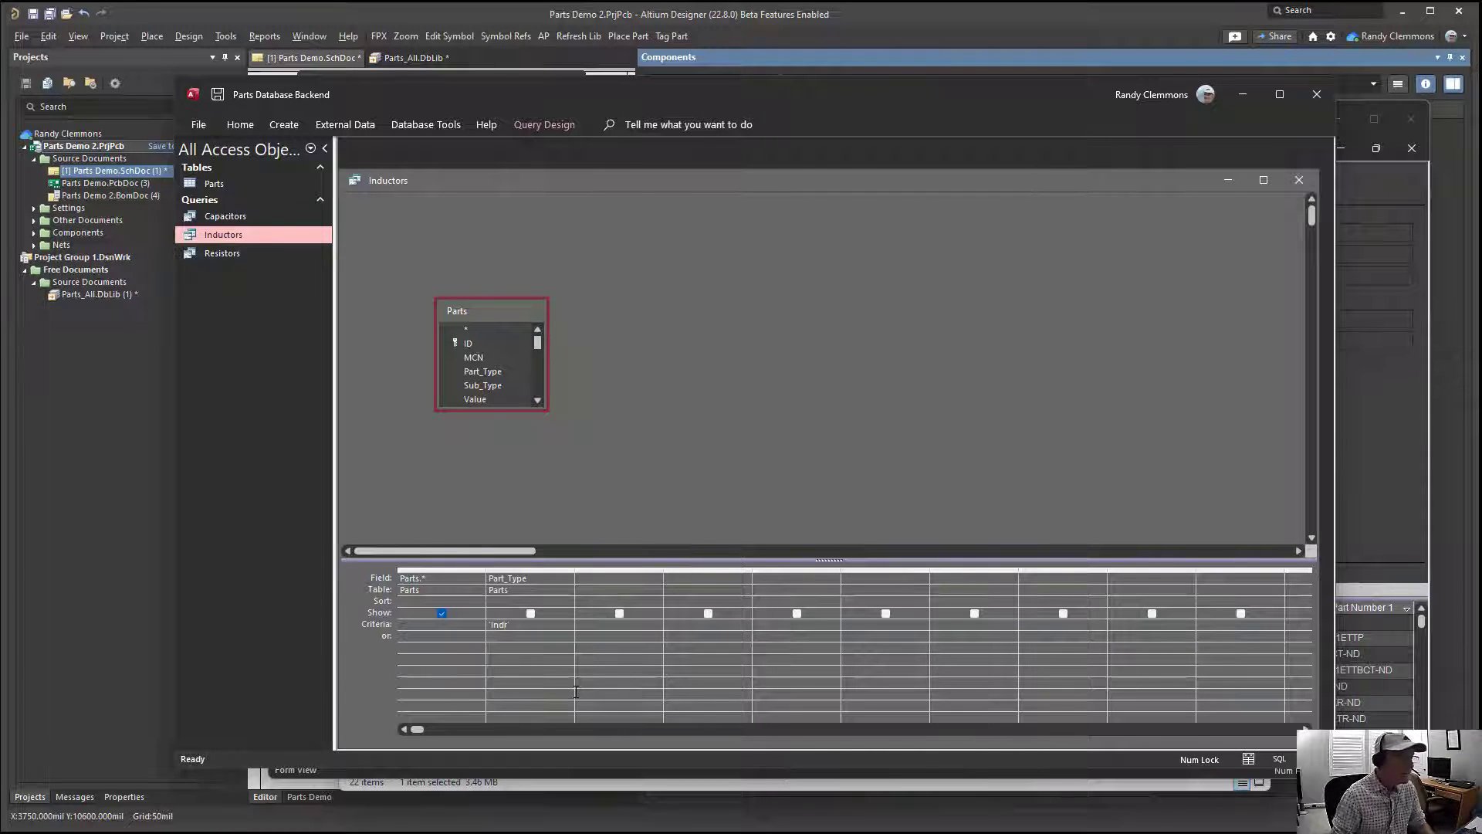
{"action": "type", "text": "uc"}
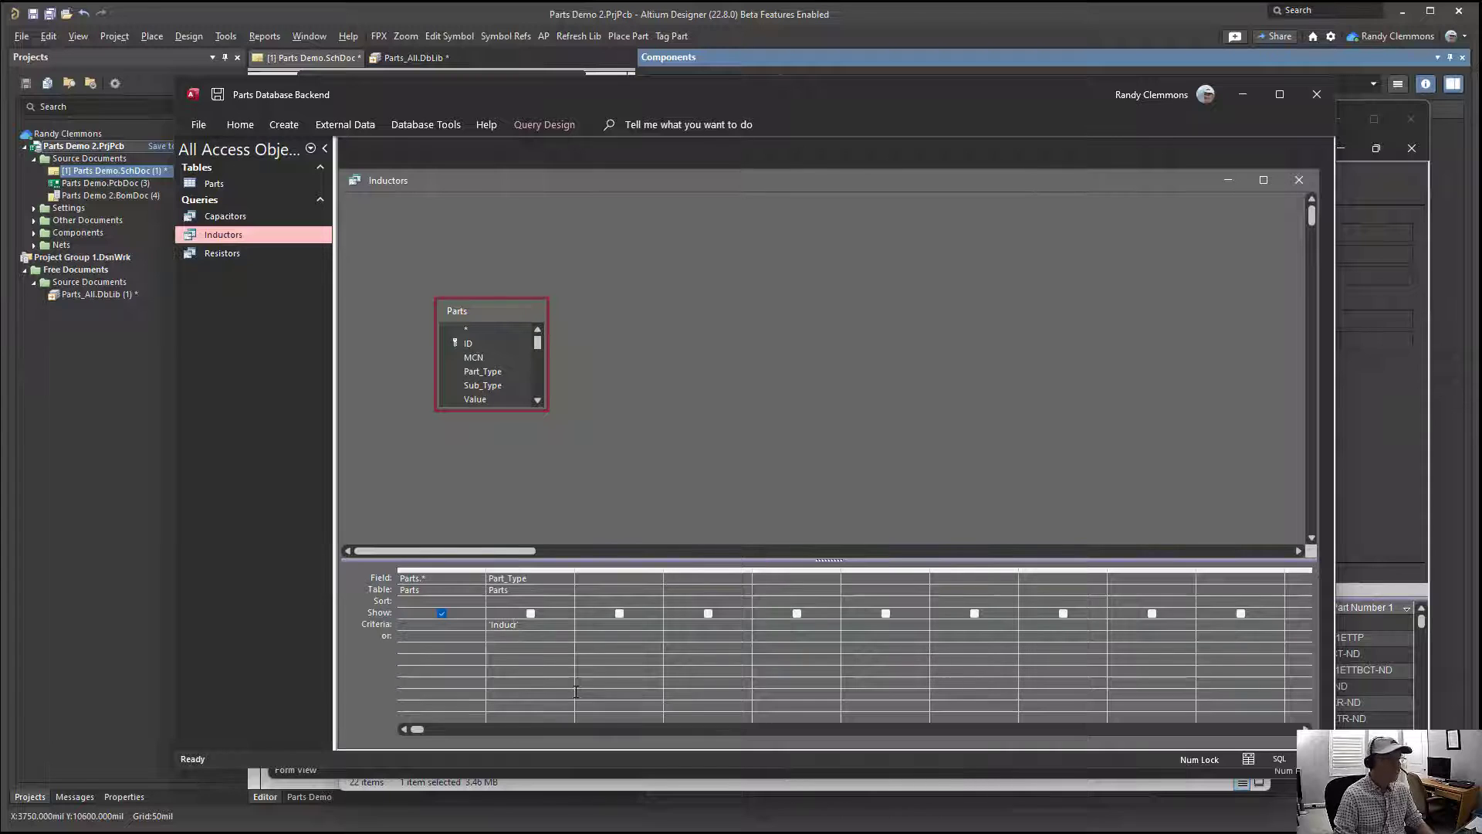
{"action": "type", "text": "tor"}
{"action": "left_click", "coordinate": [690, 382]}
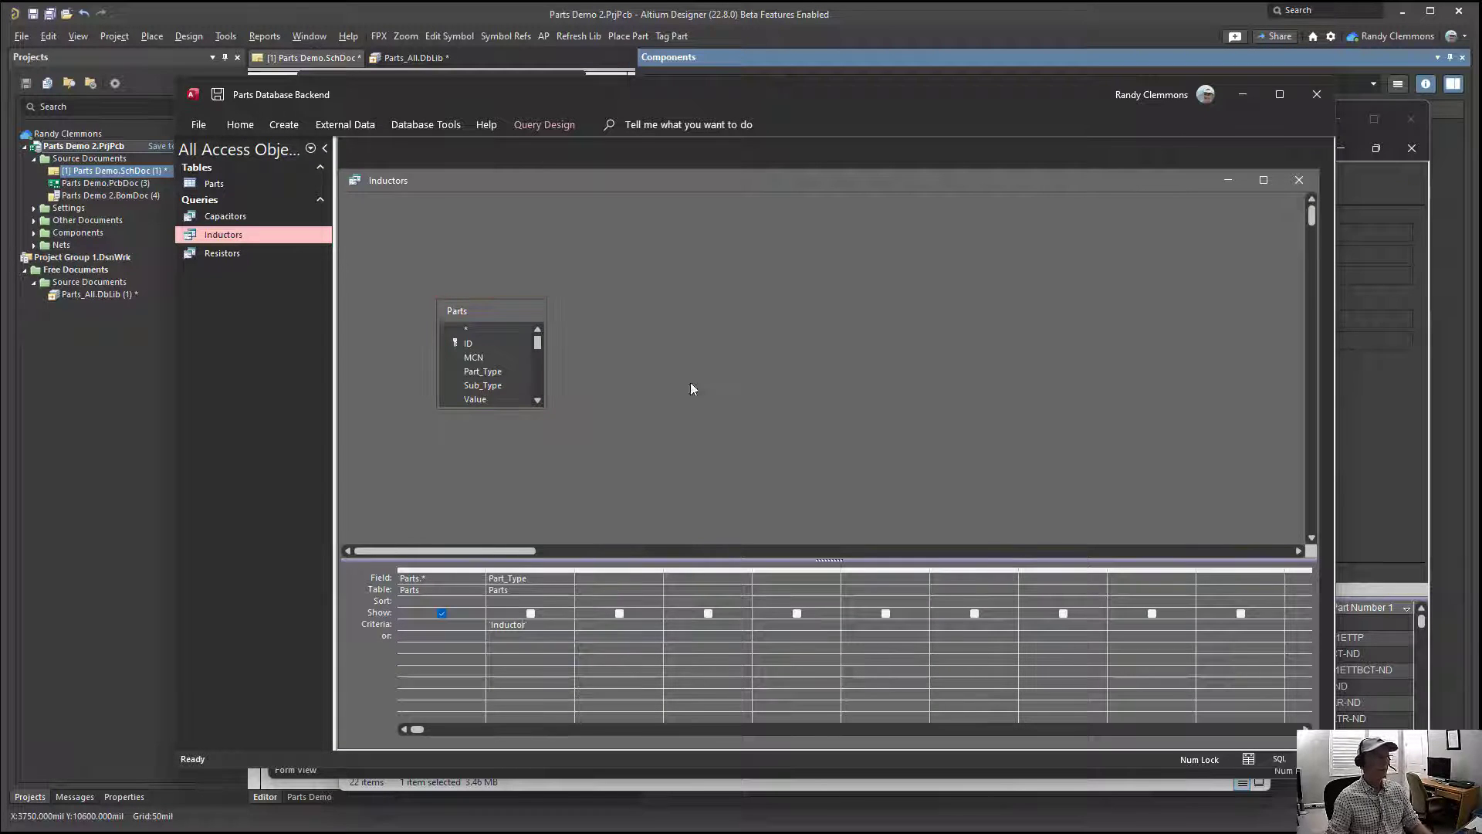
{"action": "left_click", "coordinate": [1298, 182]}
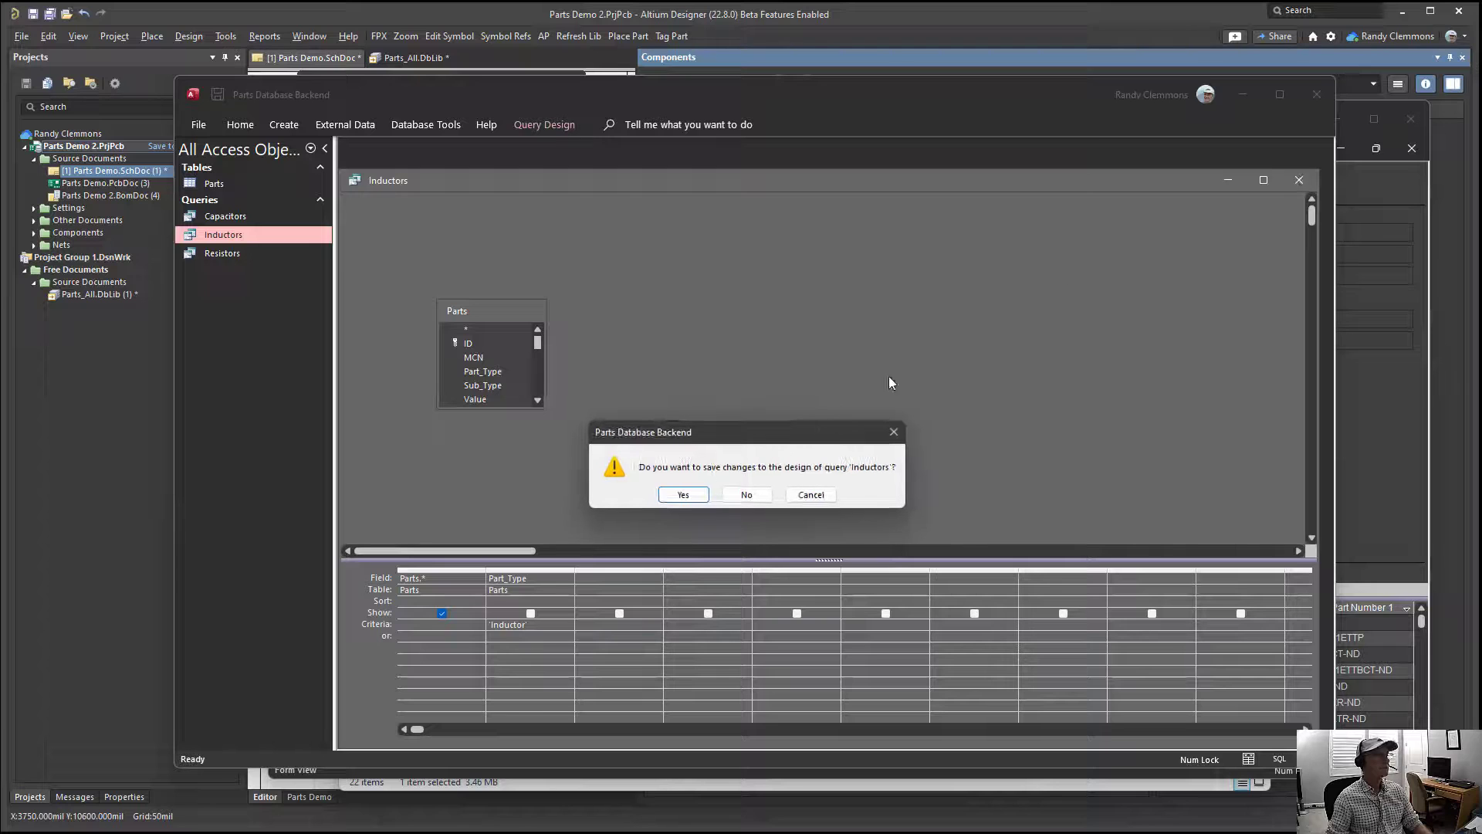
{"action": "left_click", "coordinate": [690, 493]}
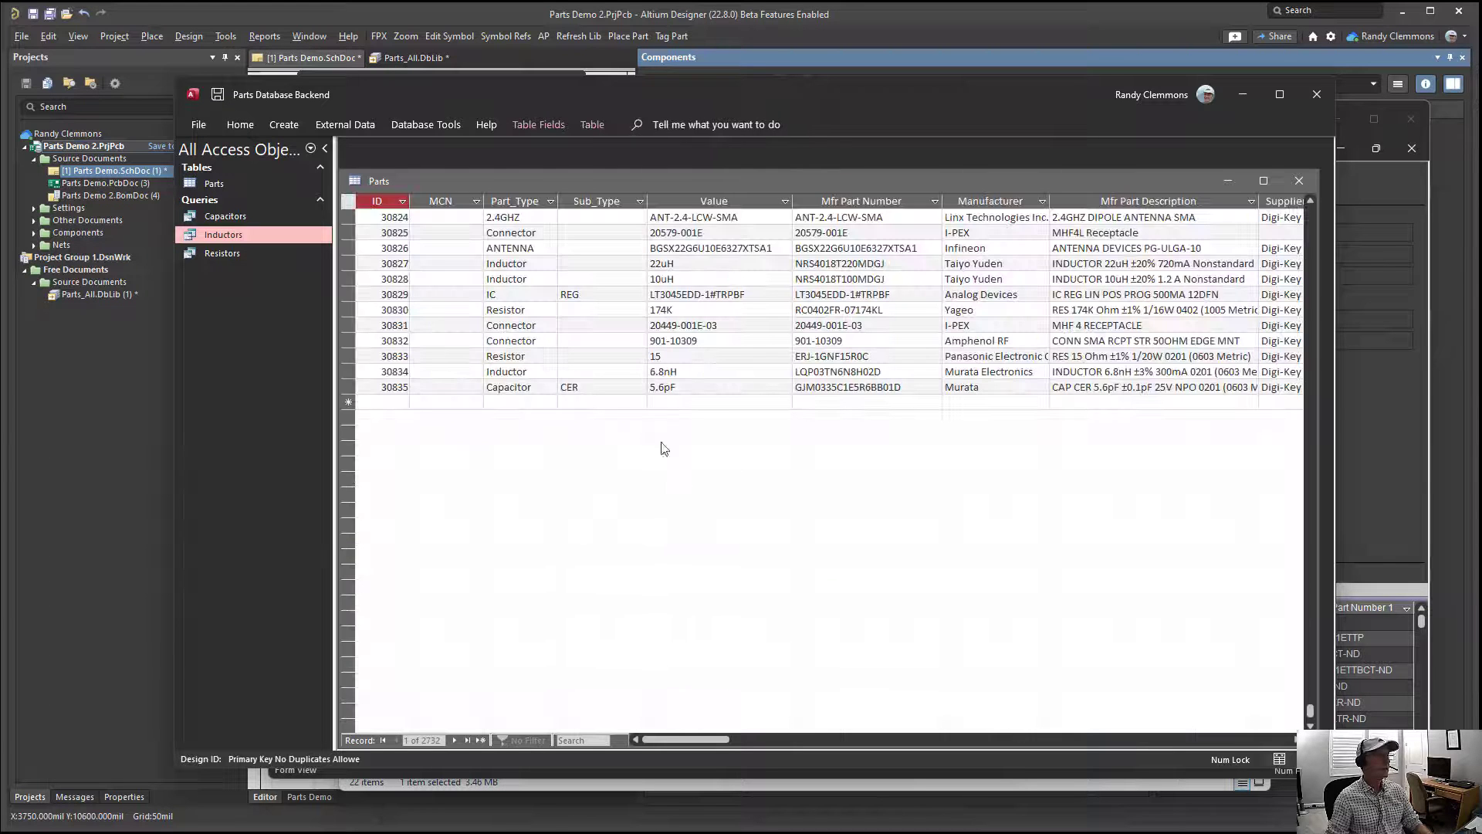
Close the Parts Database Backend, confirming the clipboard prompt, and minimise the My Access Parts window.
{"action": "left_click", "coordinate": [1317, 96]}
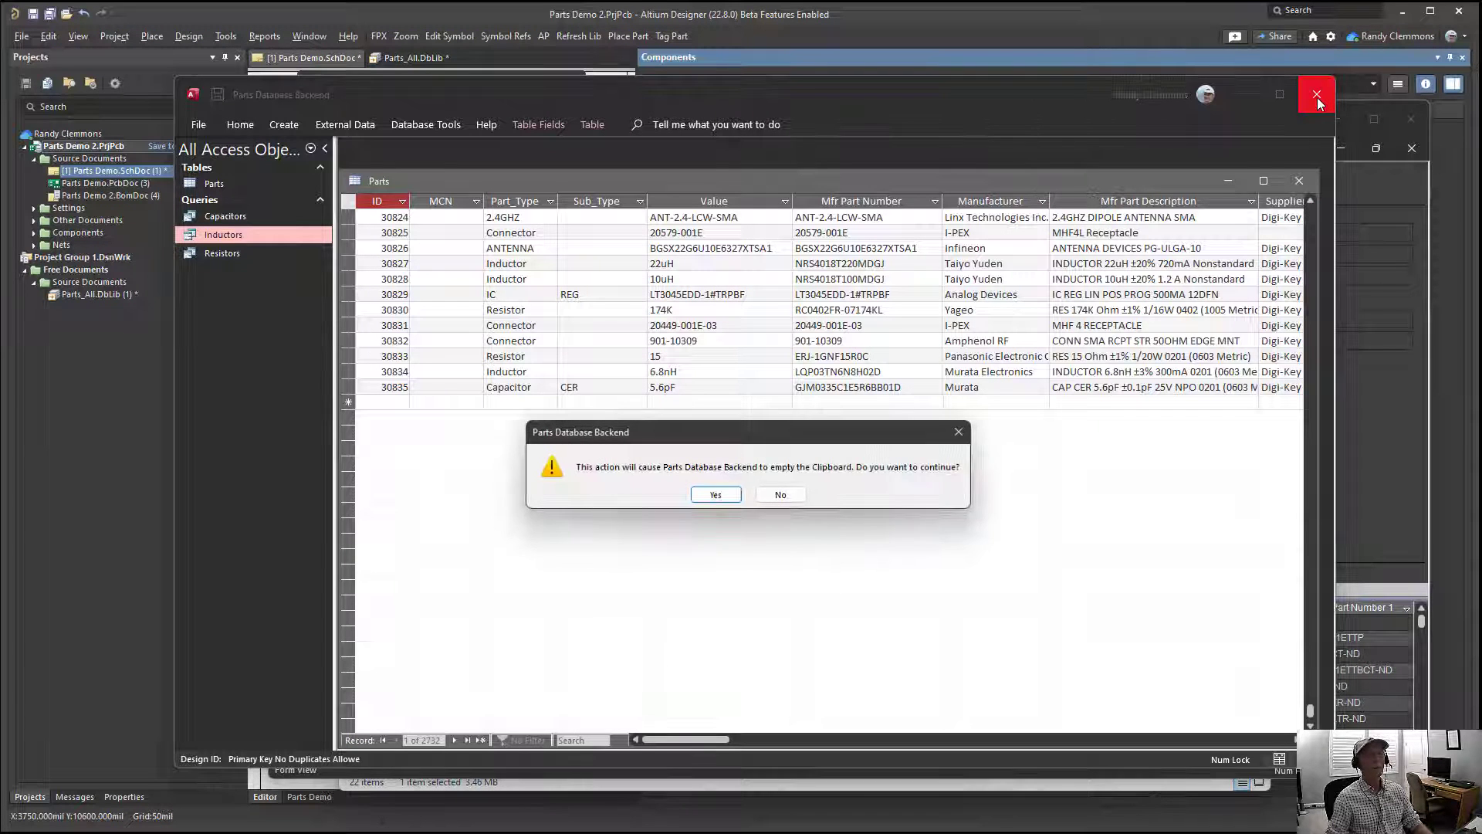
{"action": "left_click", "coordinate": [715, 495]}
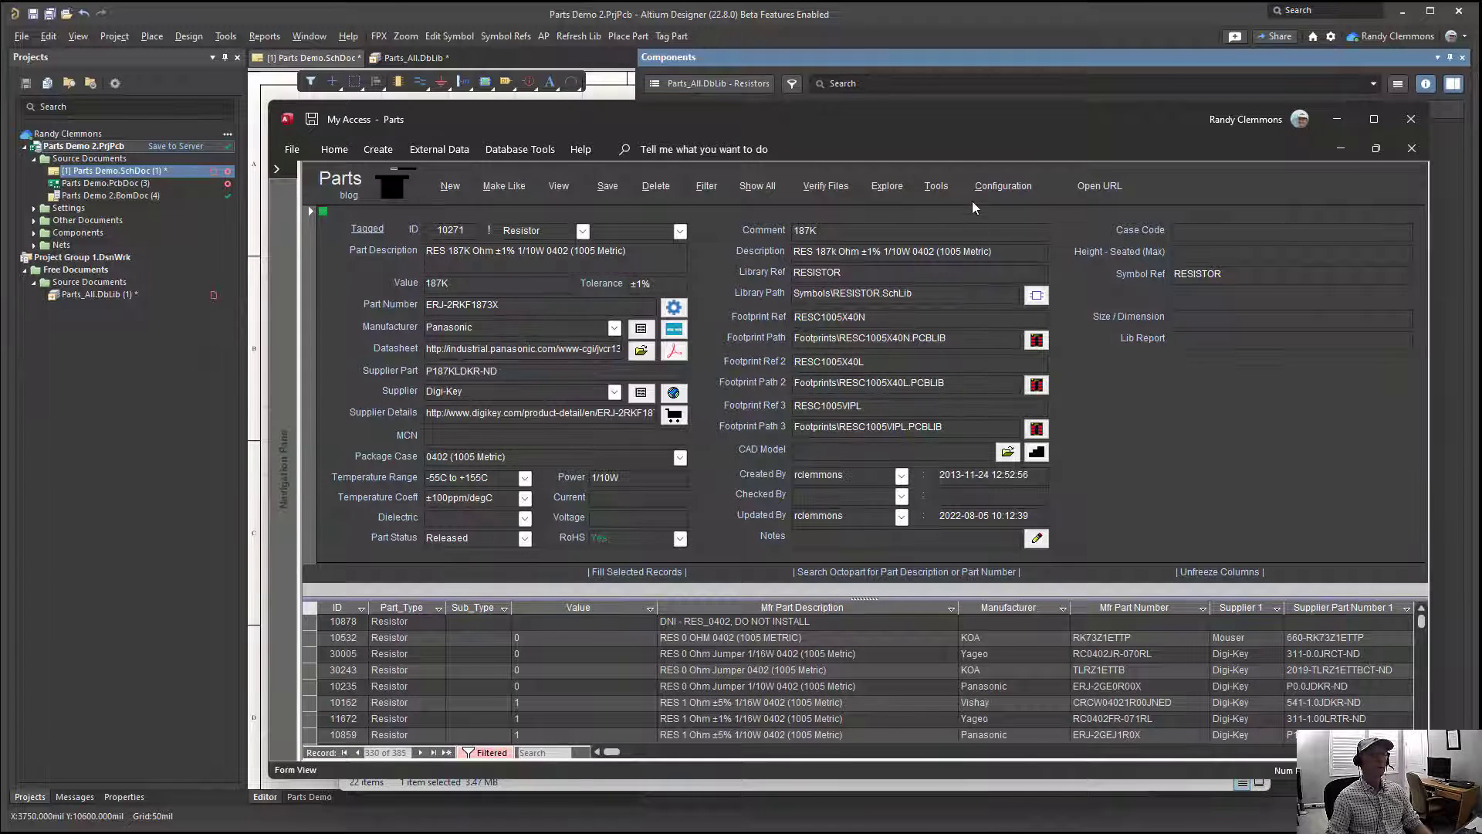
{"action": "left_click", "coordinate": [1352, 118]}
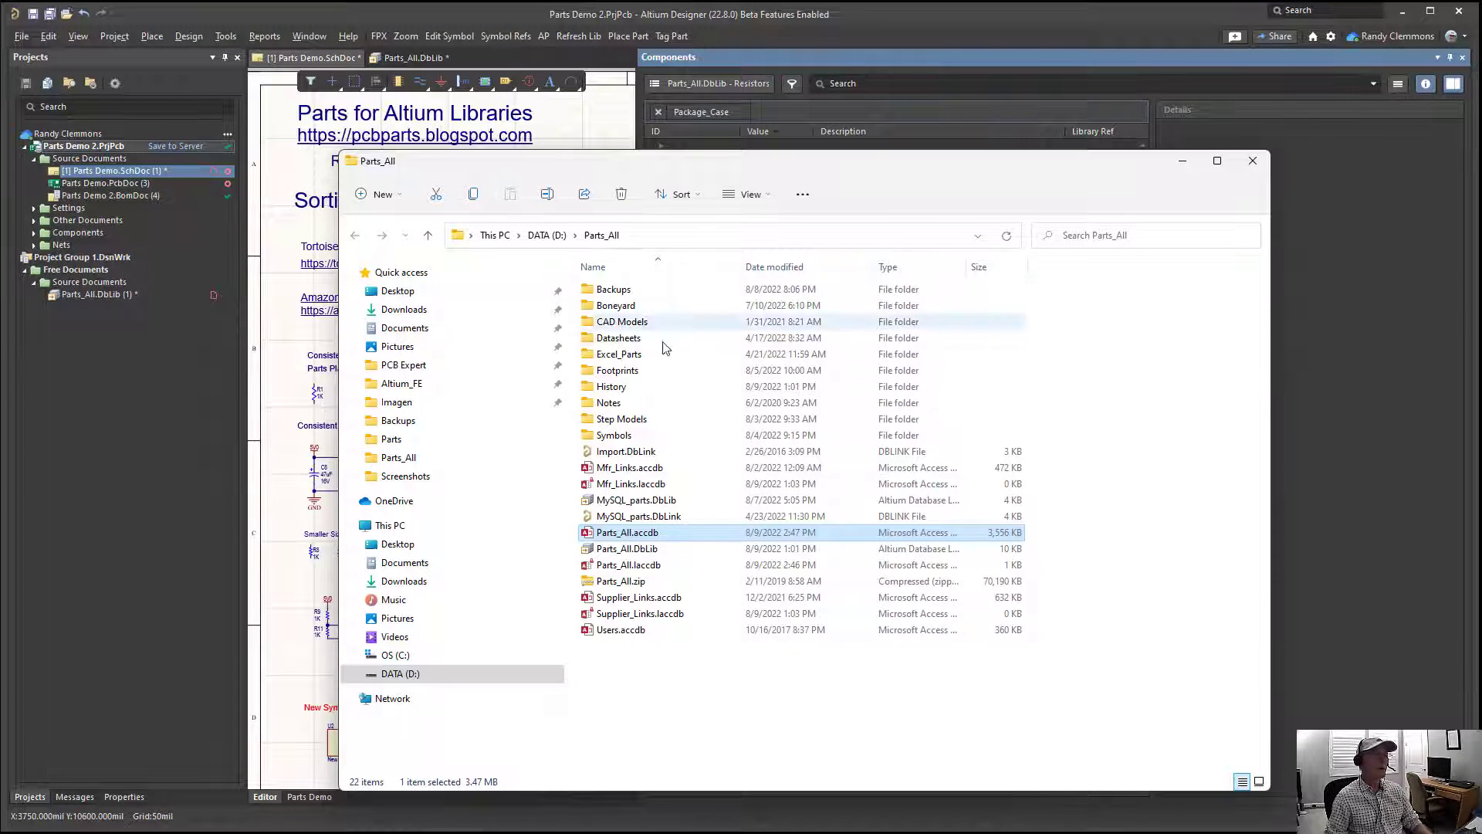
Open Parts_All.DbLib and set the Components panel to auto-hide so the table shows.
{"action": "double_click", "coordinate": [94, 294]}
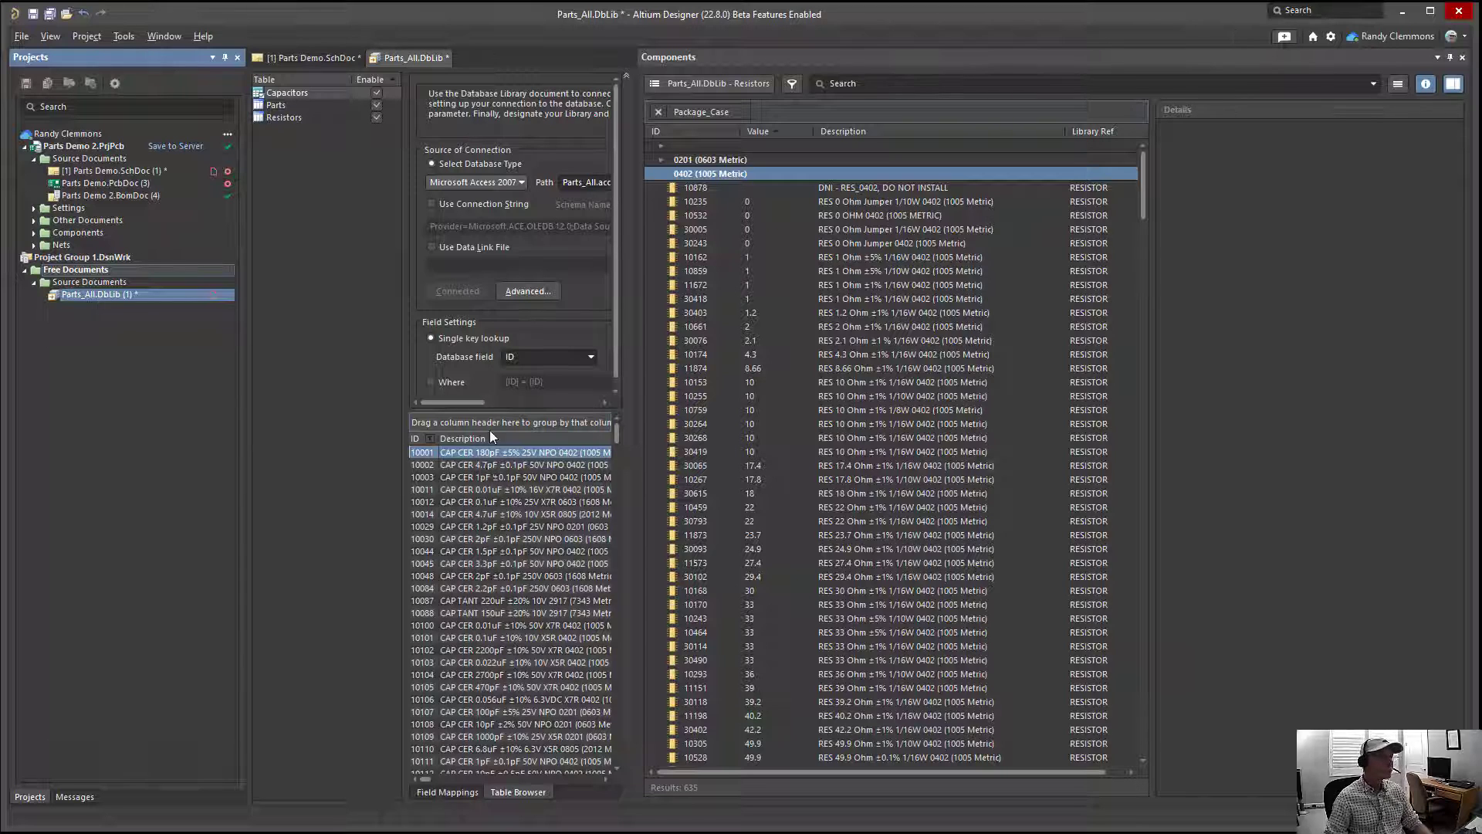
{"action": "left_click", "coordinate": [1450, 57]}
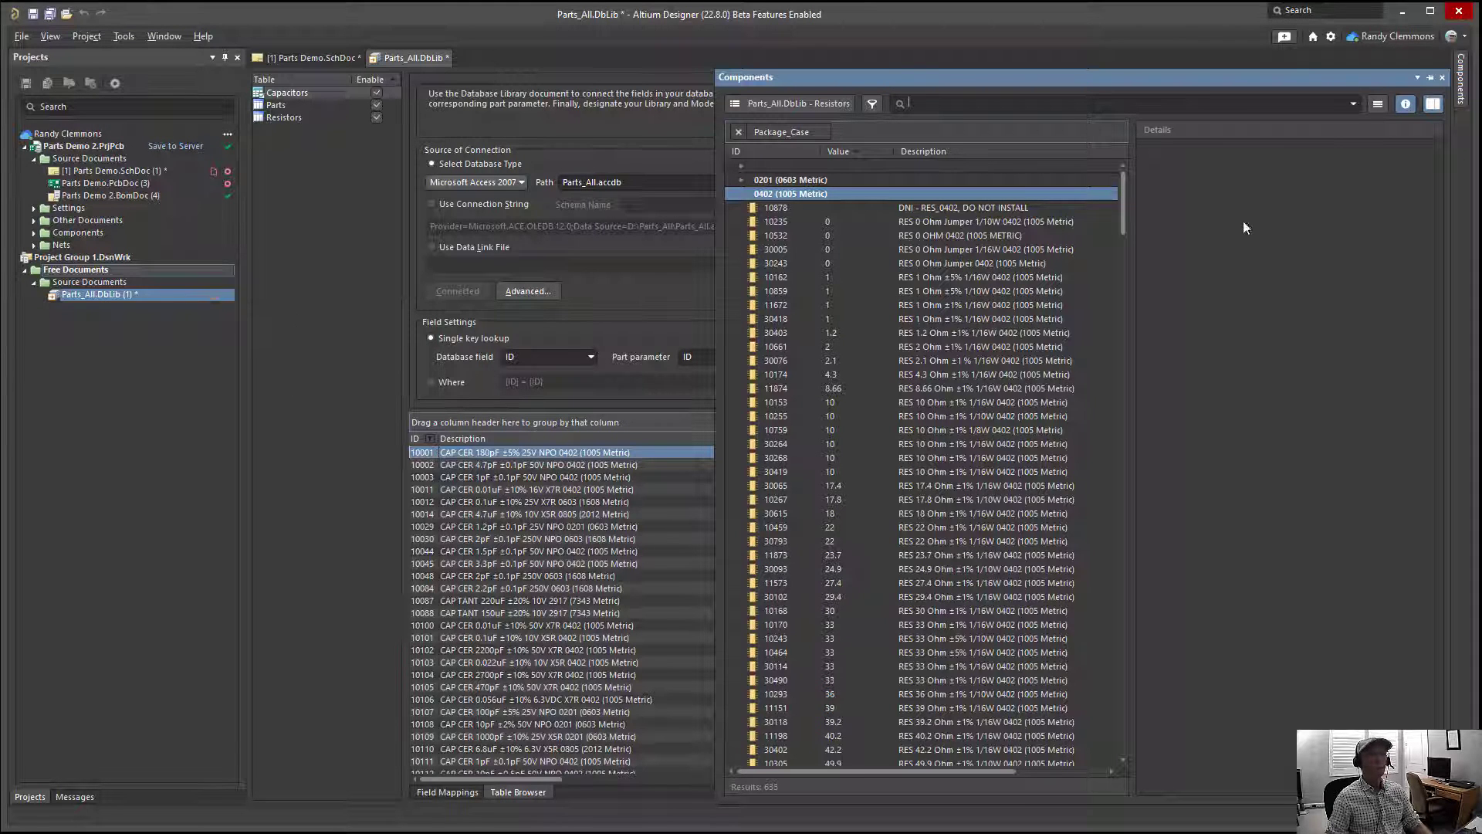
{"action": "left_click", "coordinate": [1431, 77]}
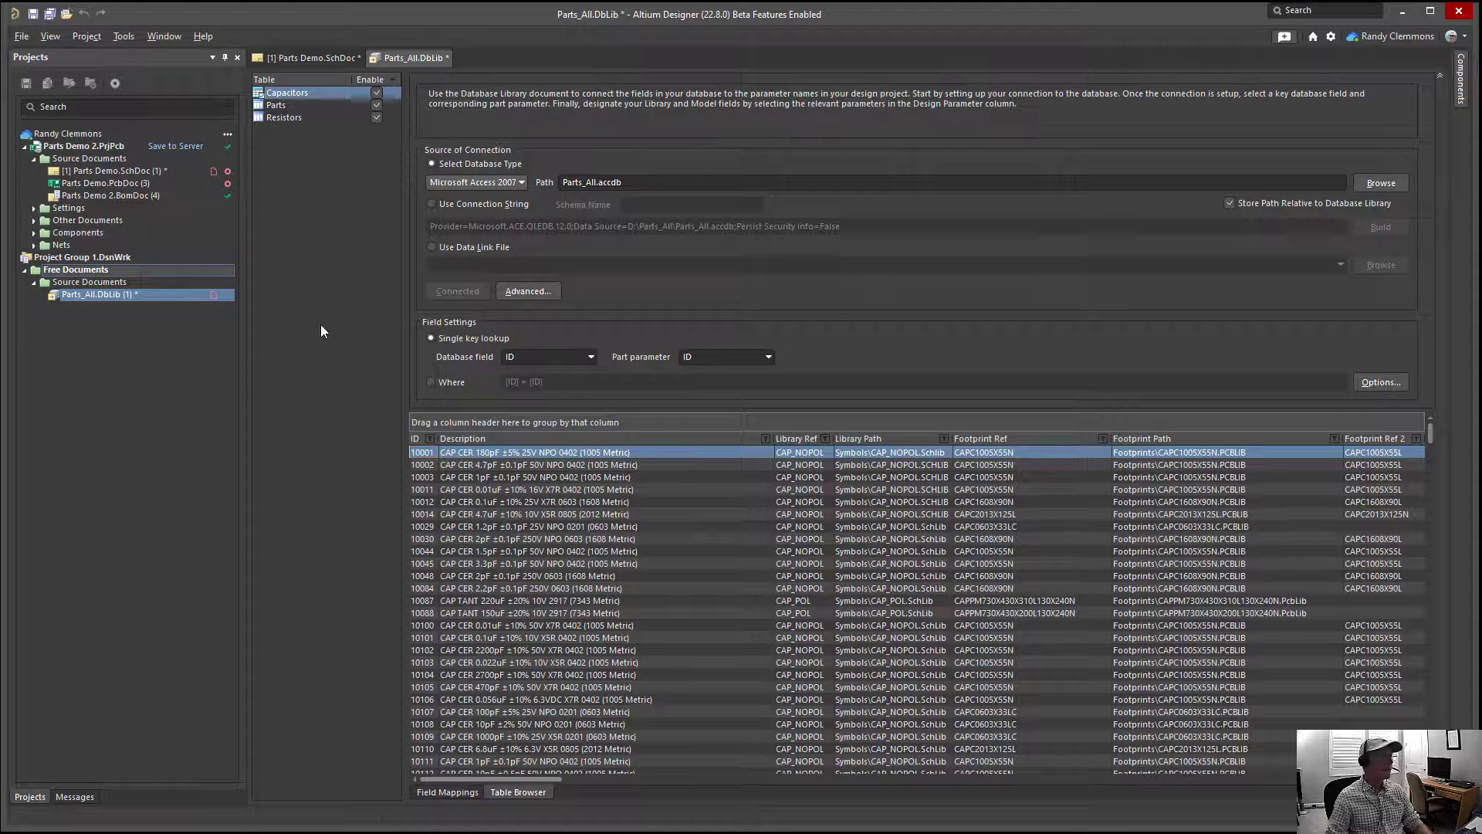
Close Parts_All.DbLib without saving changes, then open the File menu.
{"action": "right_click", "coordinate": [122, 294]}
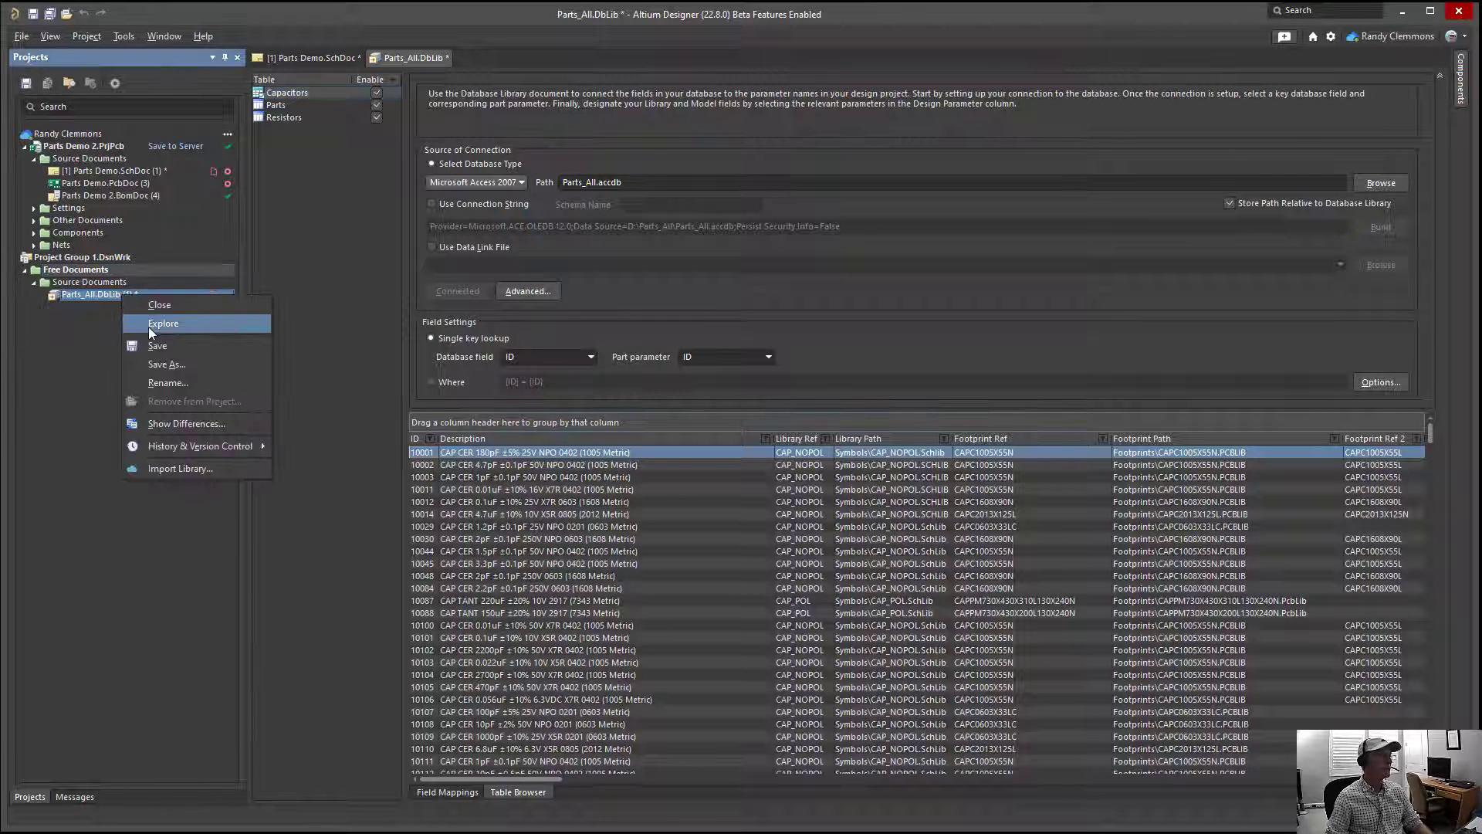
{"action": "left_click", "coordinate": [154, 304]}
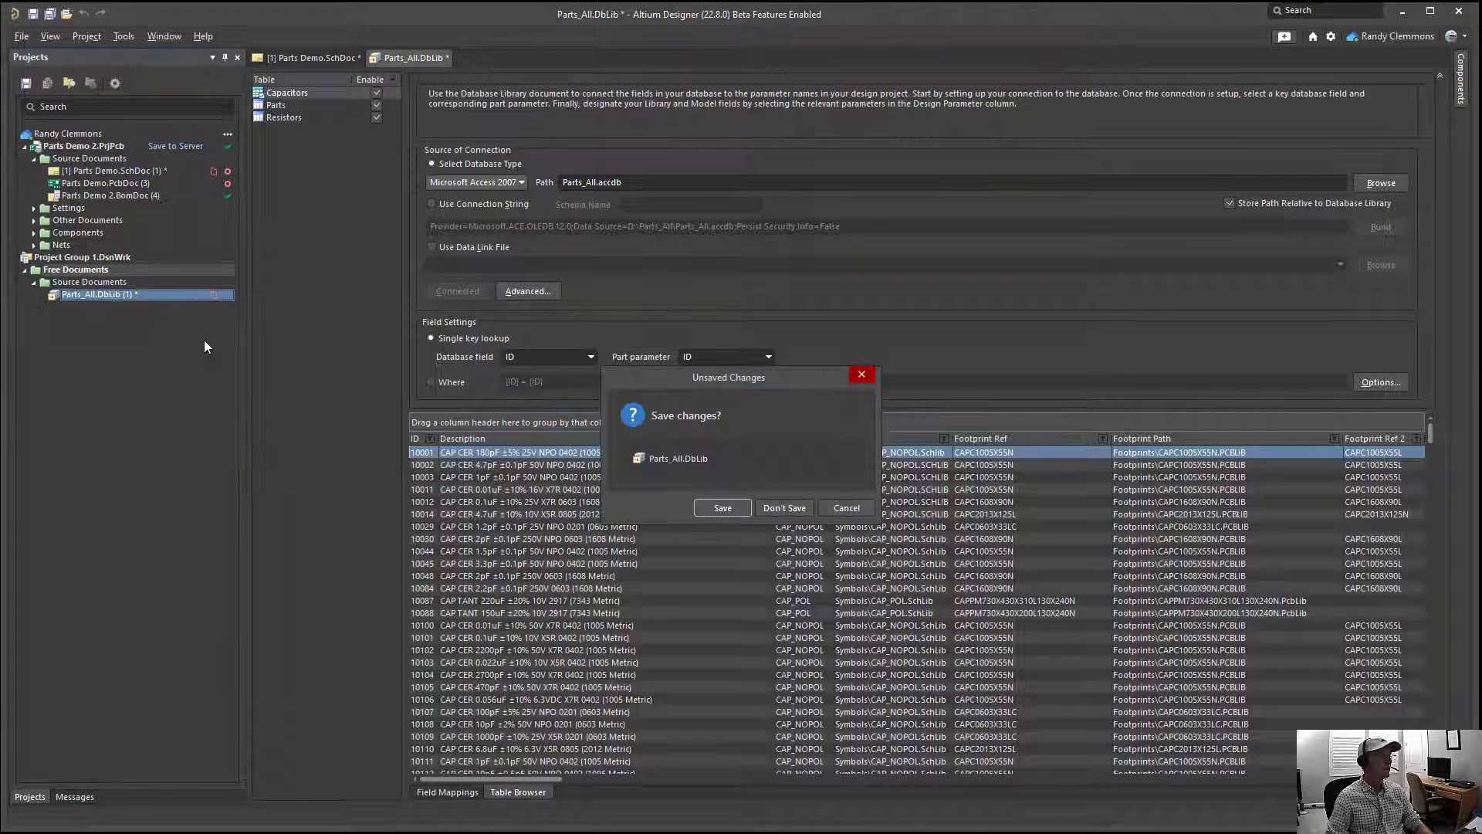
{"action": "left_click", "coordinate": [772, 507]}
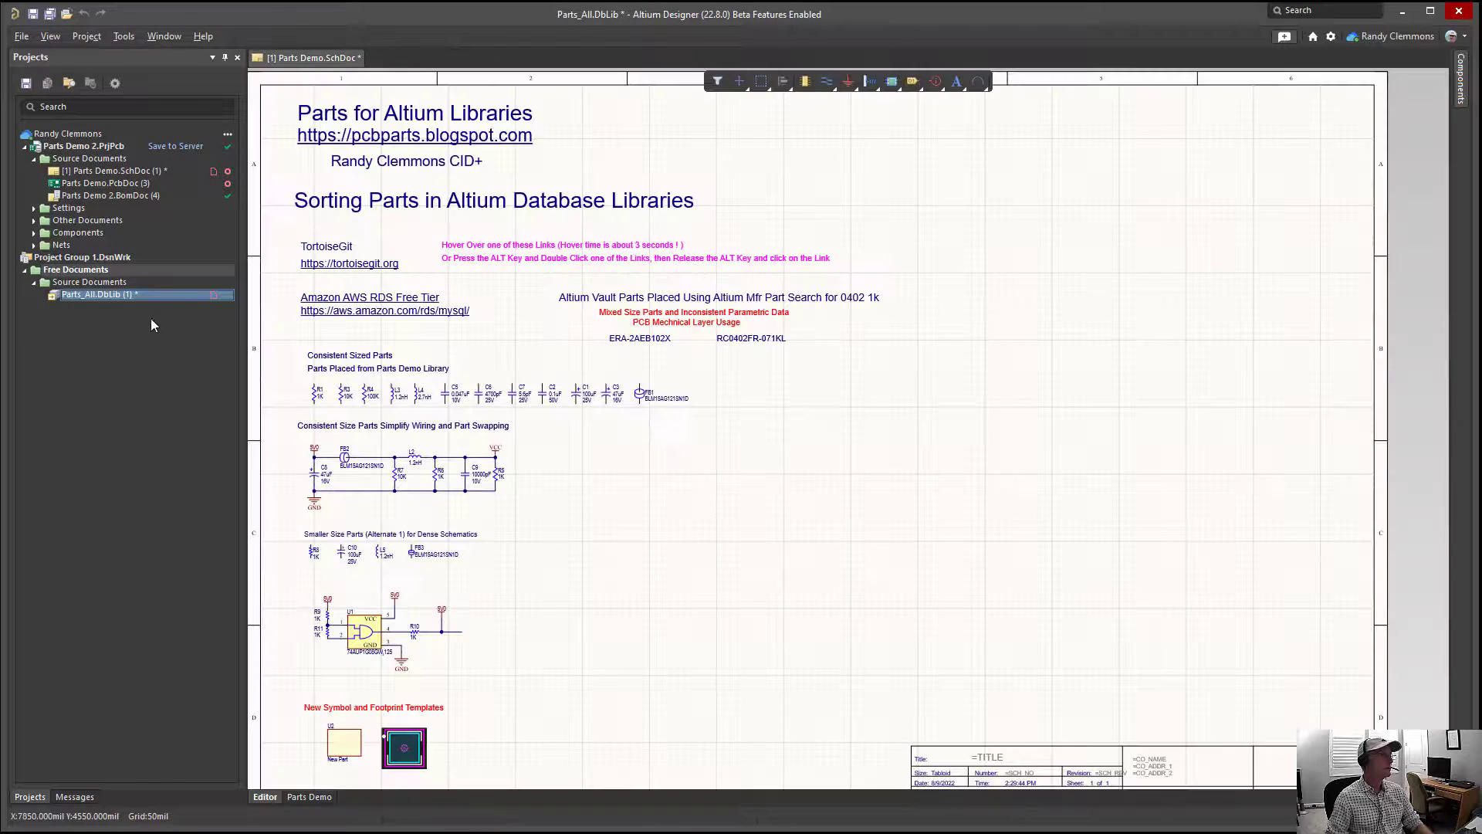
{"action": "left_click", "coordinate": [22, 36]}
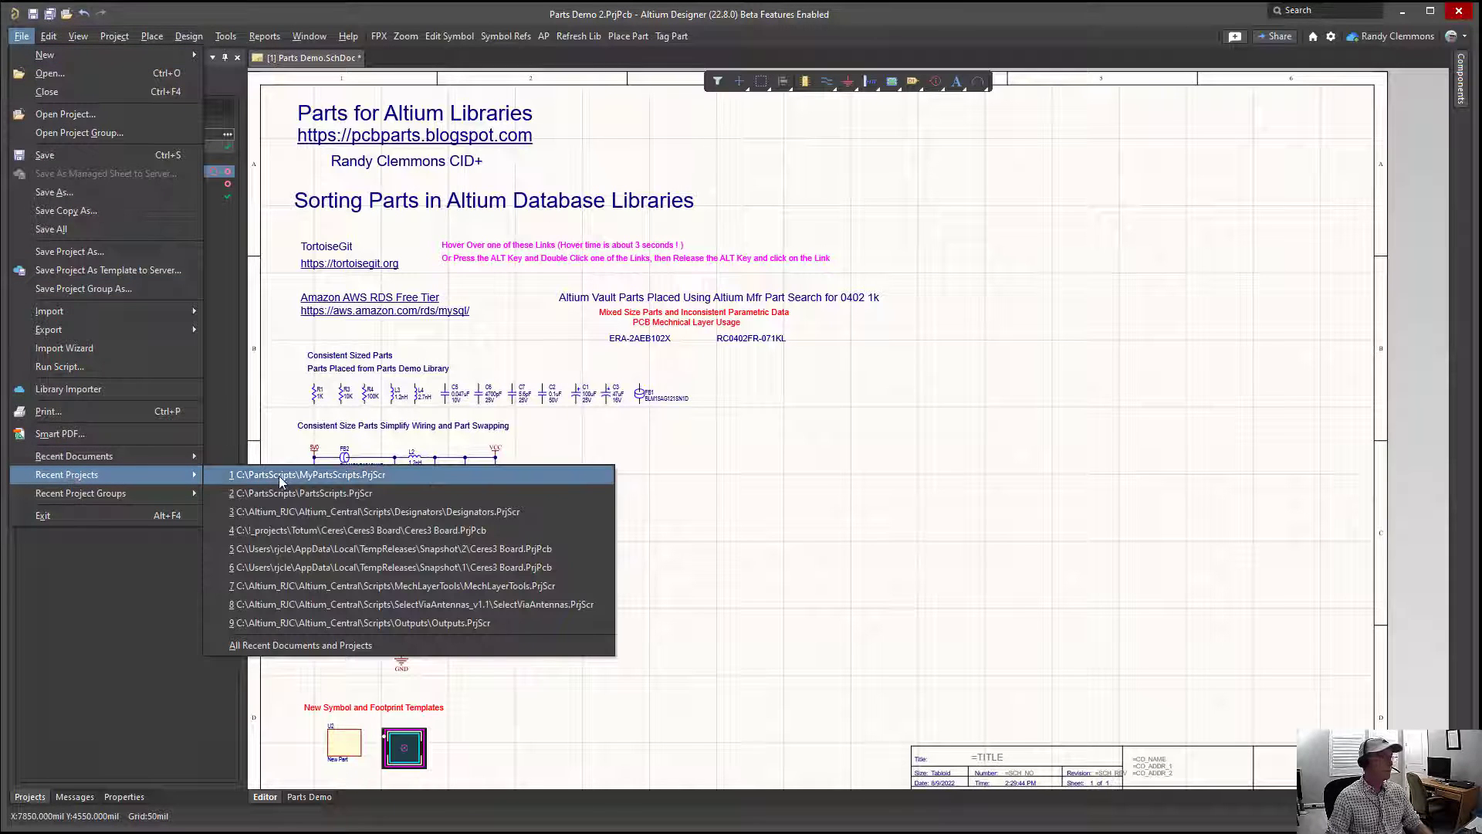
Reopen Parts_All.DbLib from Recent Documents and select its Inductors table.
{"action": "mouse_move", "coordinate": [151, 457]}
{"action": "left_click", "coordinate": [312, 456]}
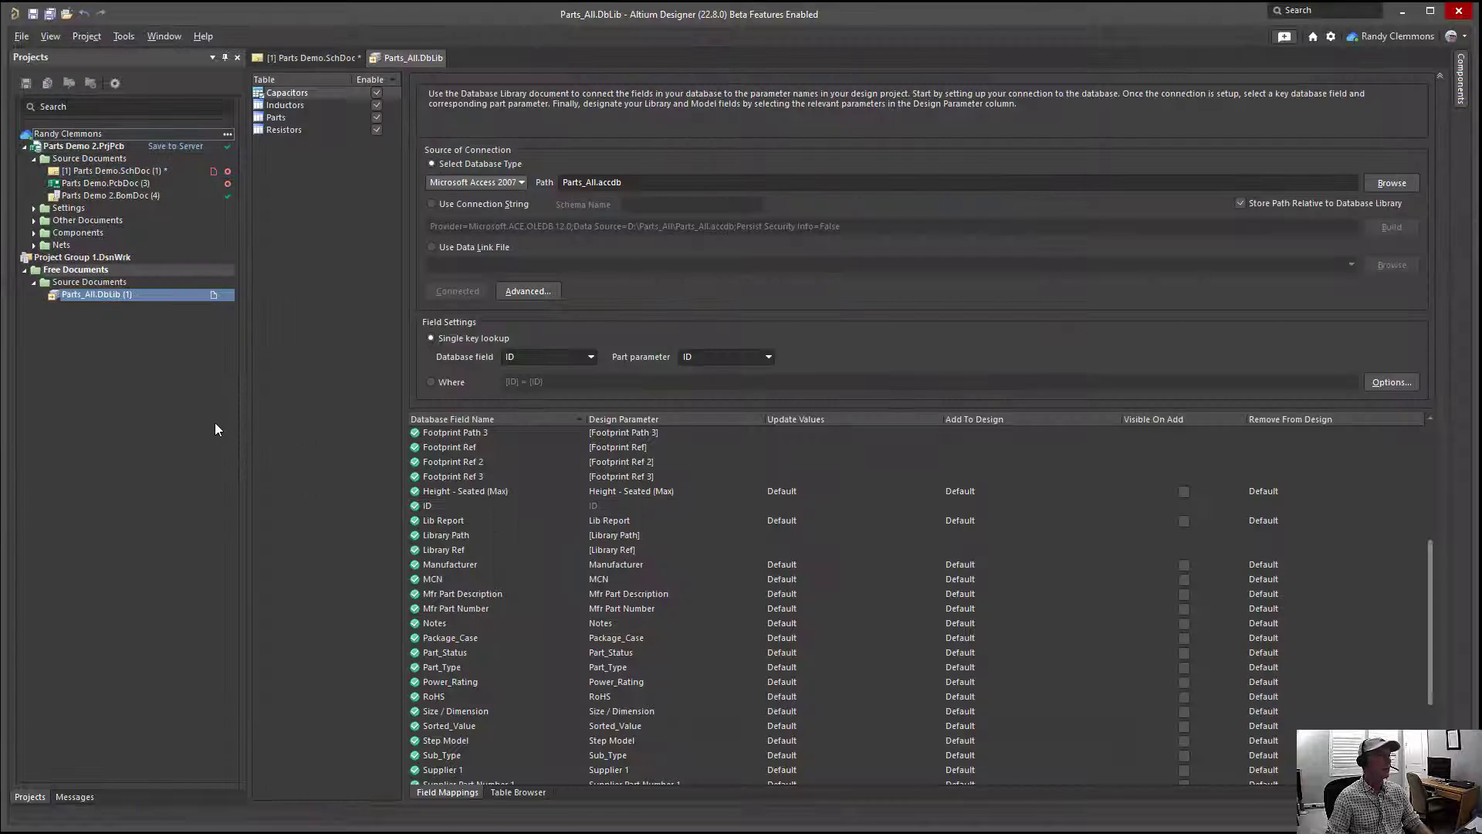
{"action": "left_click", "coordinate": [321, 109]}
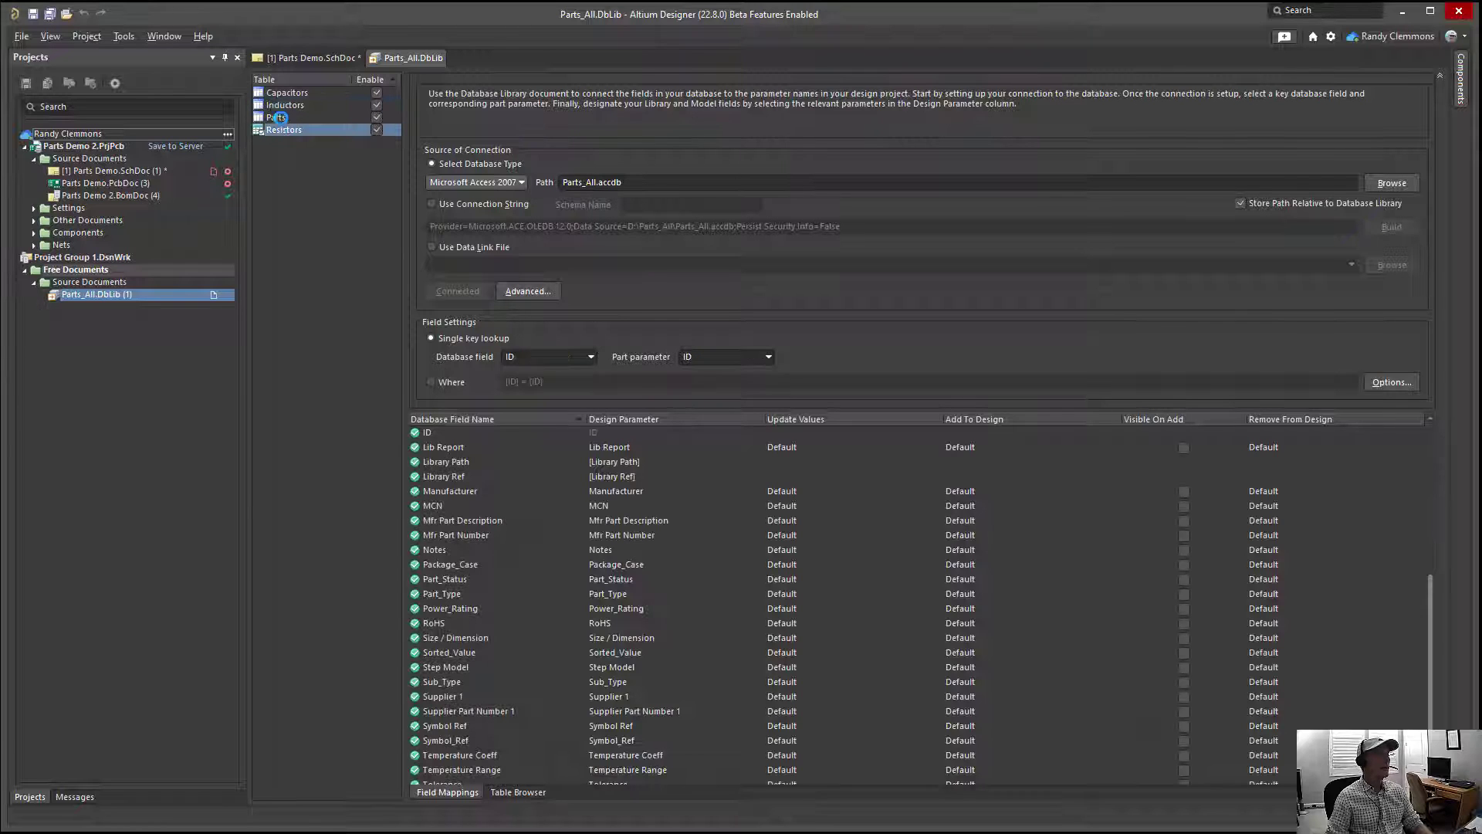
{"action": "left_click", "coordinate": [283, 111]}
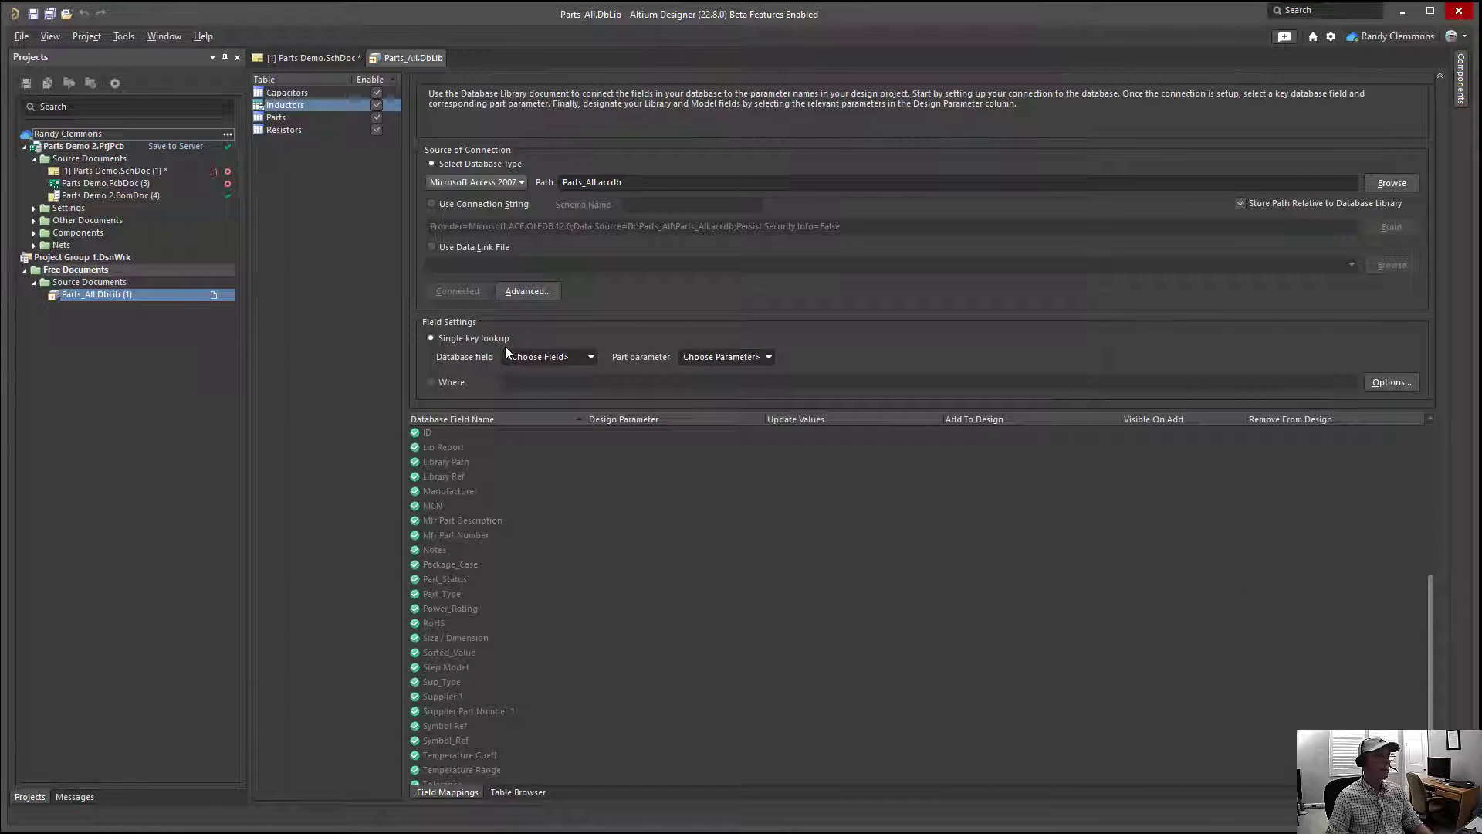
Set the Inductors key lookup field to ID, review Parts and Capacitors, and save the library.
{"action": "left_click", "coordinate": [582, 359]}
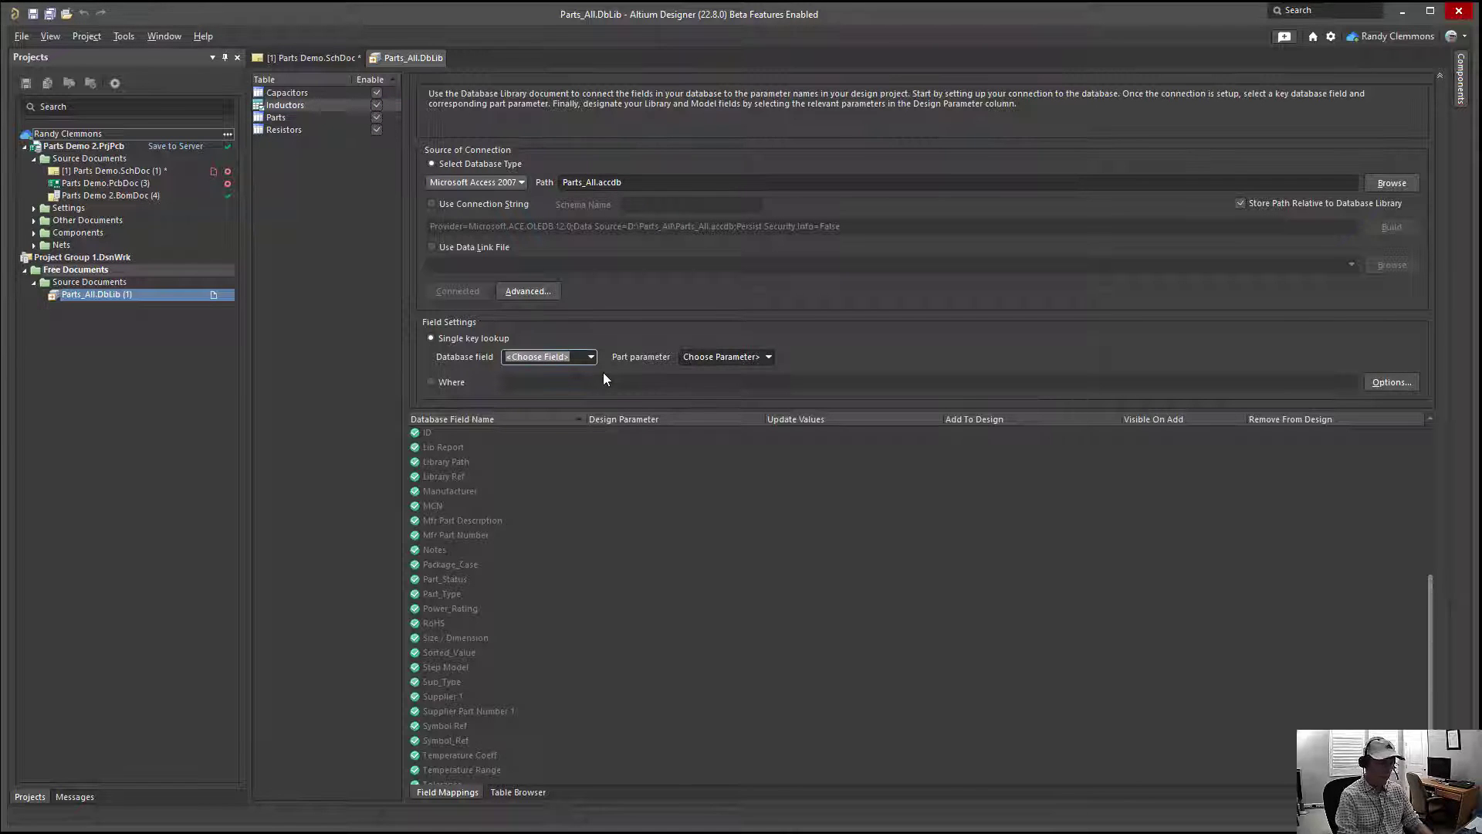
{"action": "type", "text": "id"}
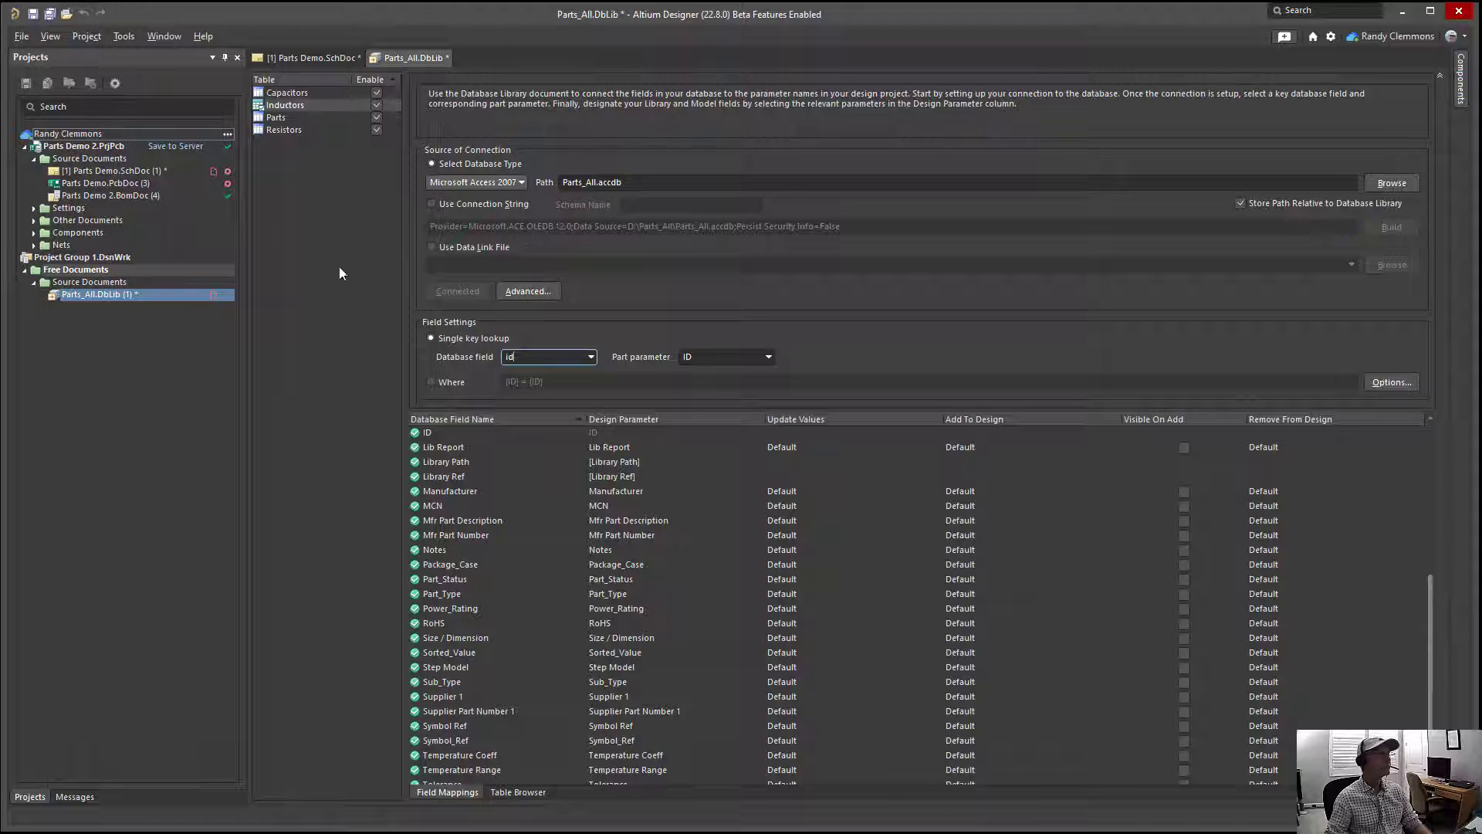
{"action": "left_click", "coordinate": [283, 117]}
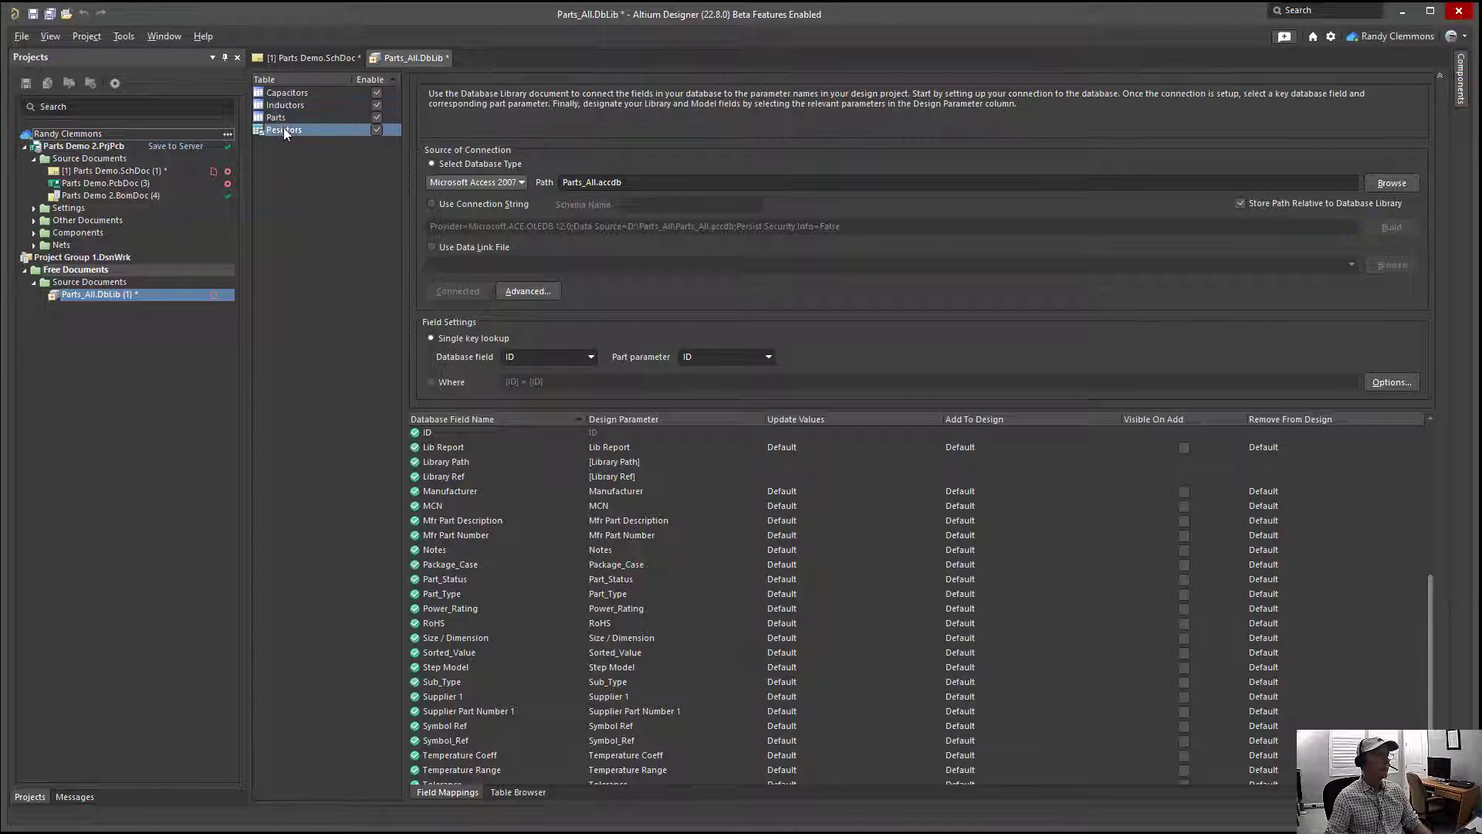
{"action": "left_click", "coordinate": [286, 94]}
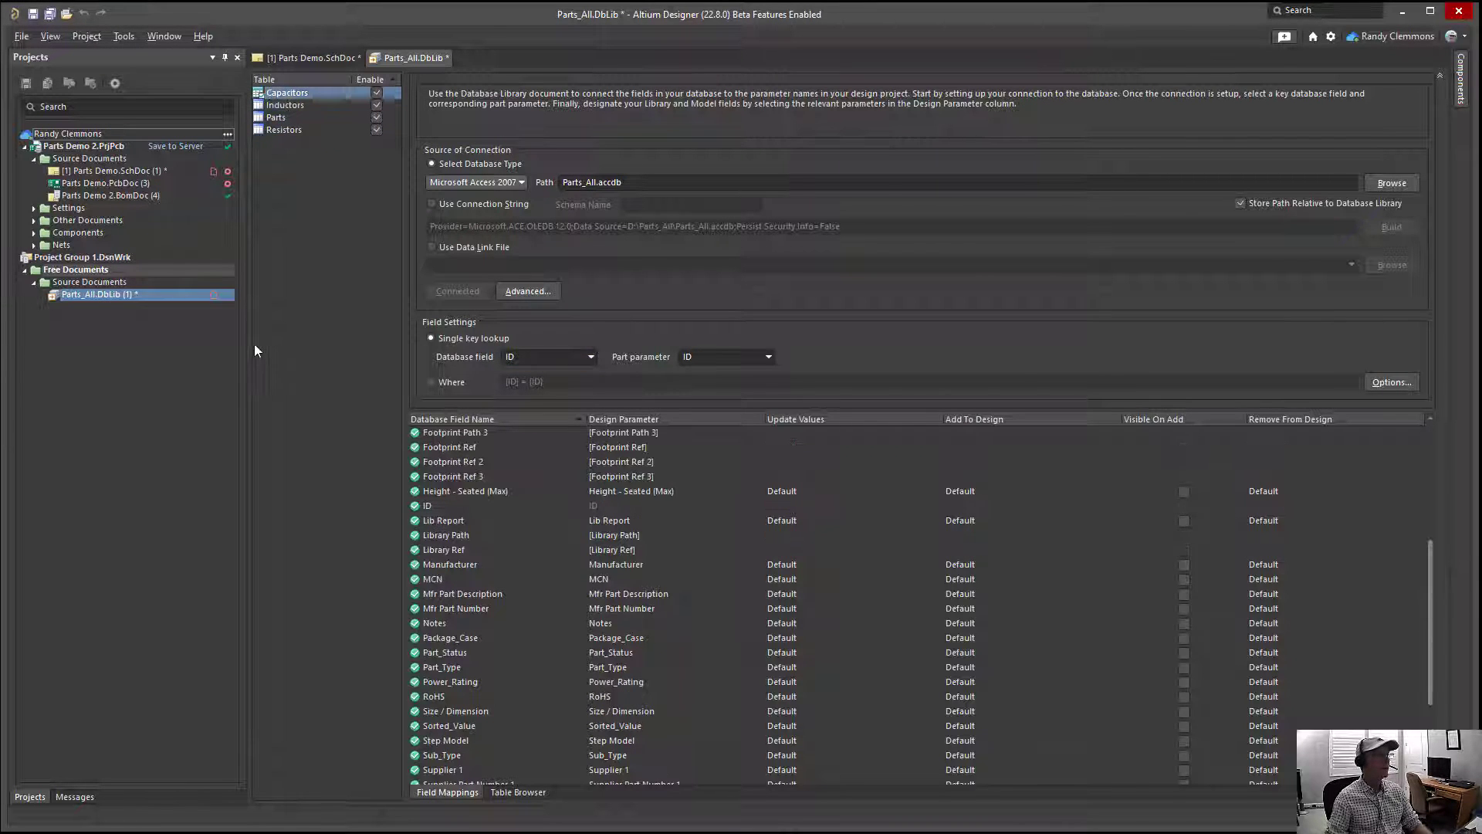
{"action": "right_click", "coordinate": [138, 293]}
{"action": "left_click", "coordinate": [178, 343]}
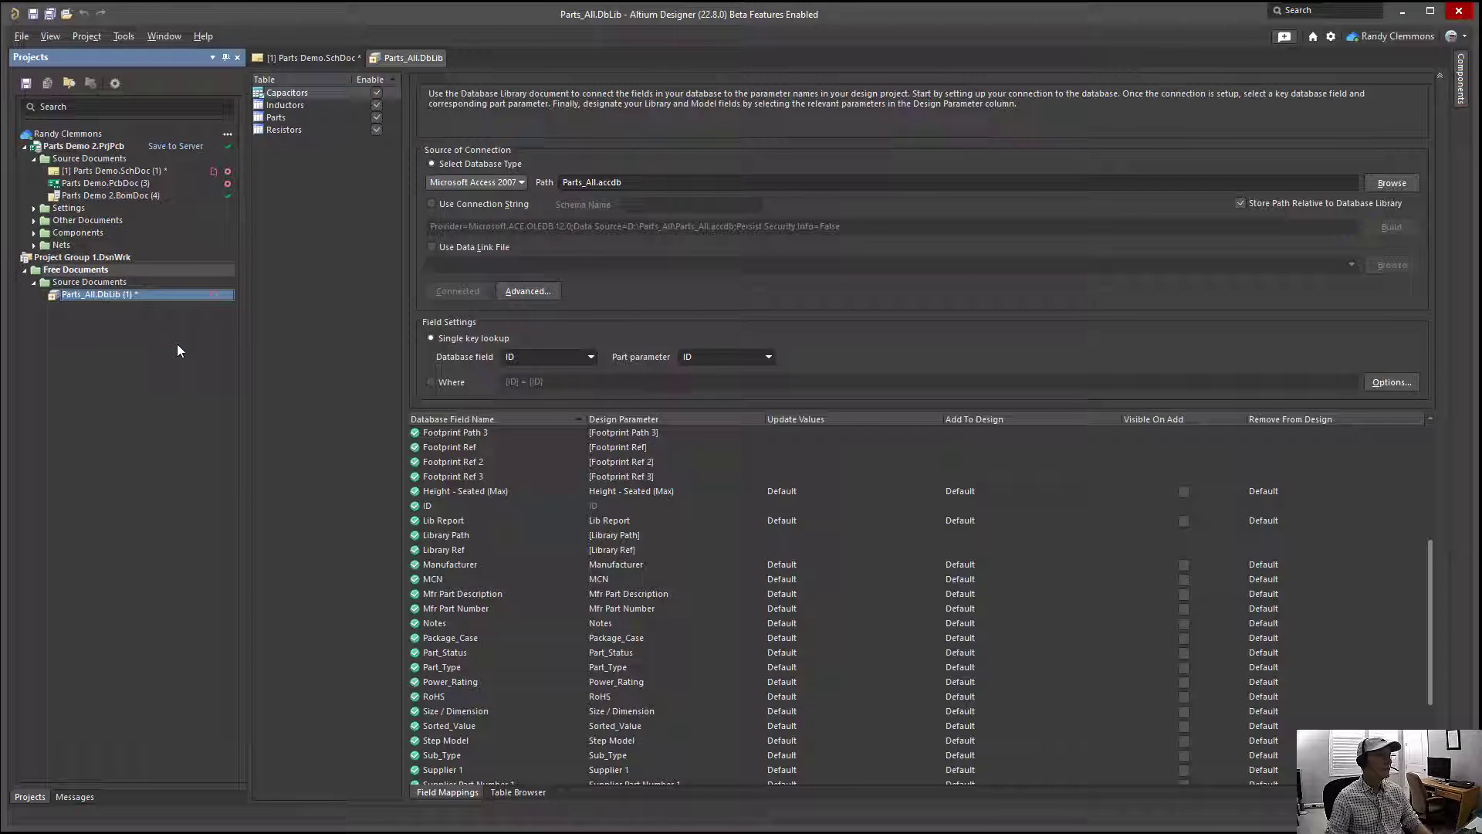
On the Parts Demo schematic, show the Components panel category list including Parts_All.DbLib - Inductors.
{"action": "left_click", "coordinate": [89, 167]}
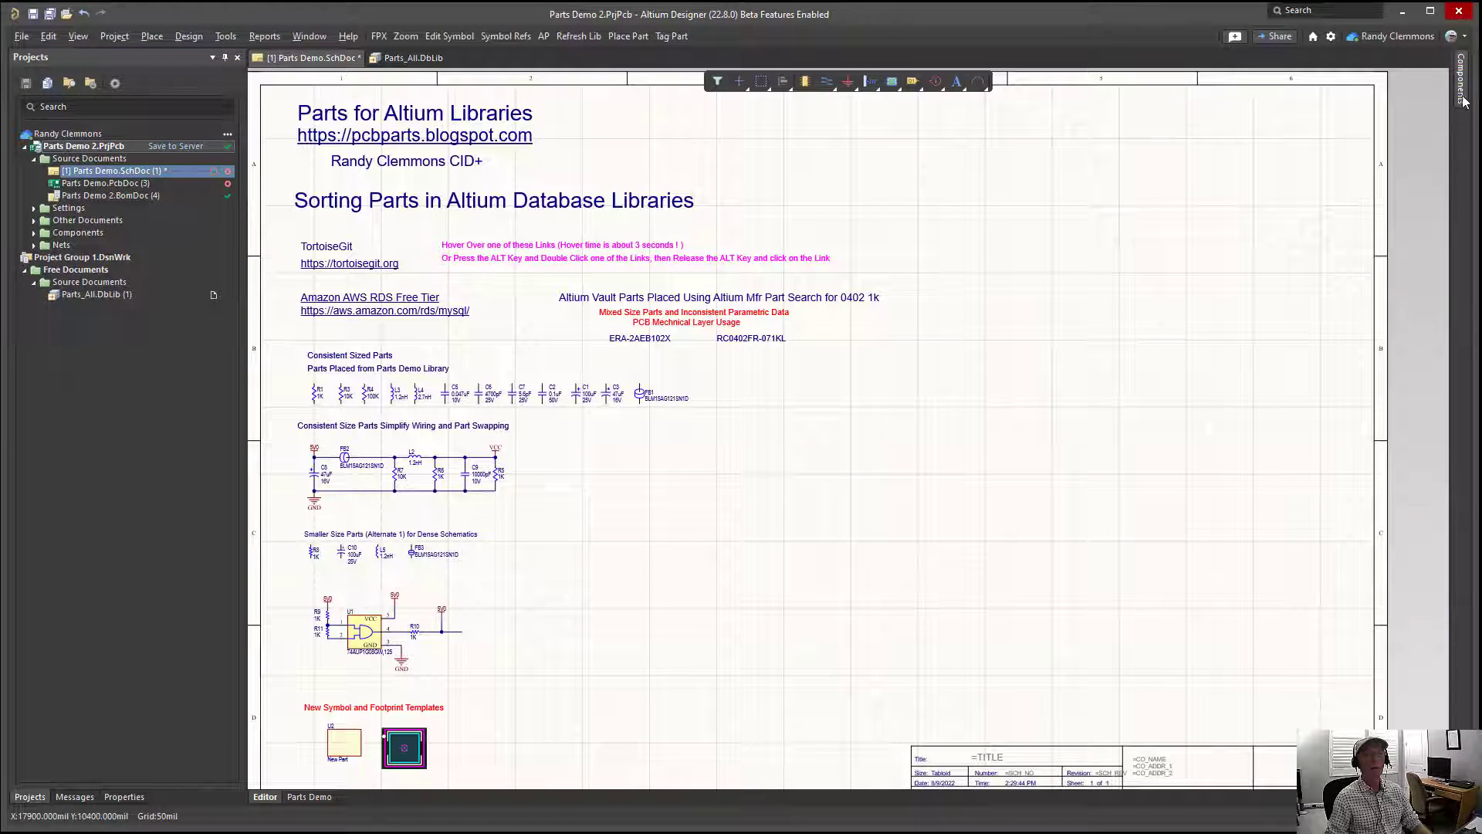
{"action": "left_click", "coordinate": [1461, 93]}
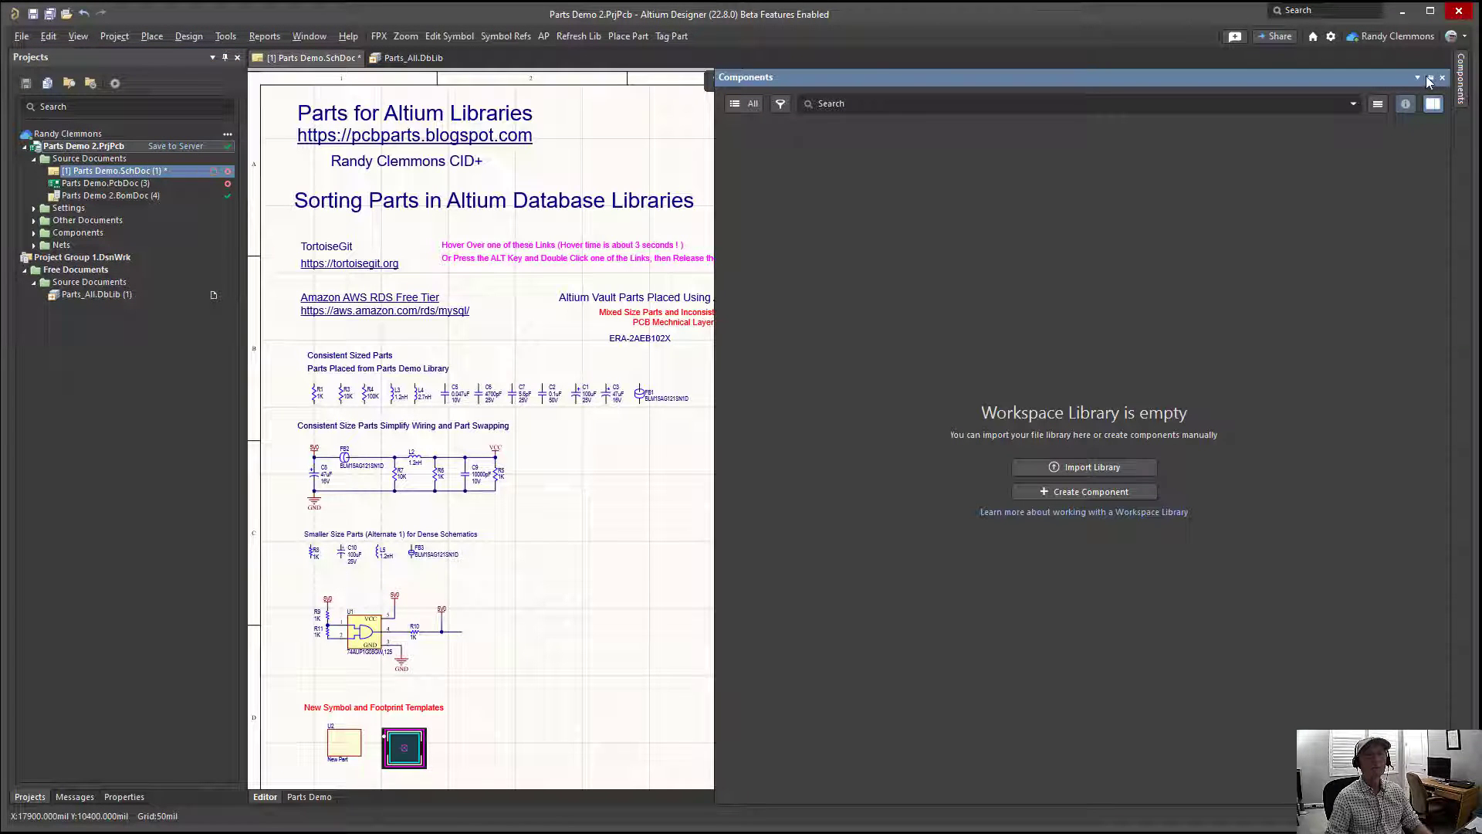
{"action": "left_click", "coordinate": [1378, 105]}
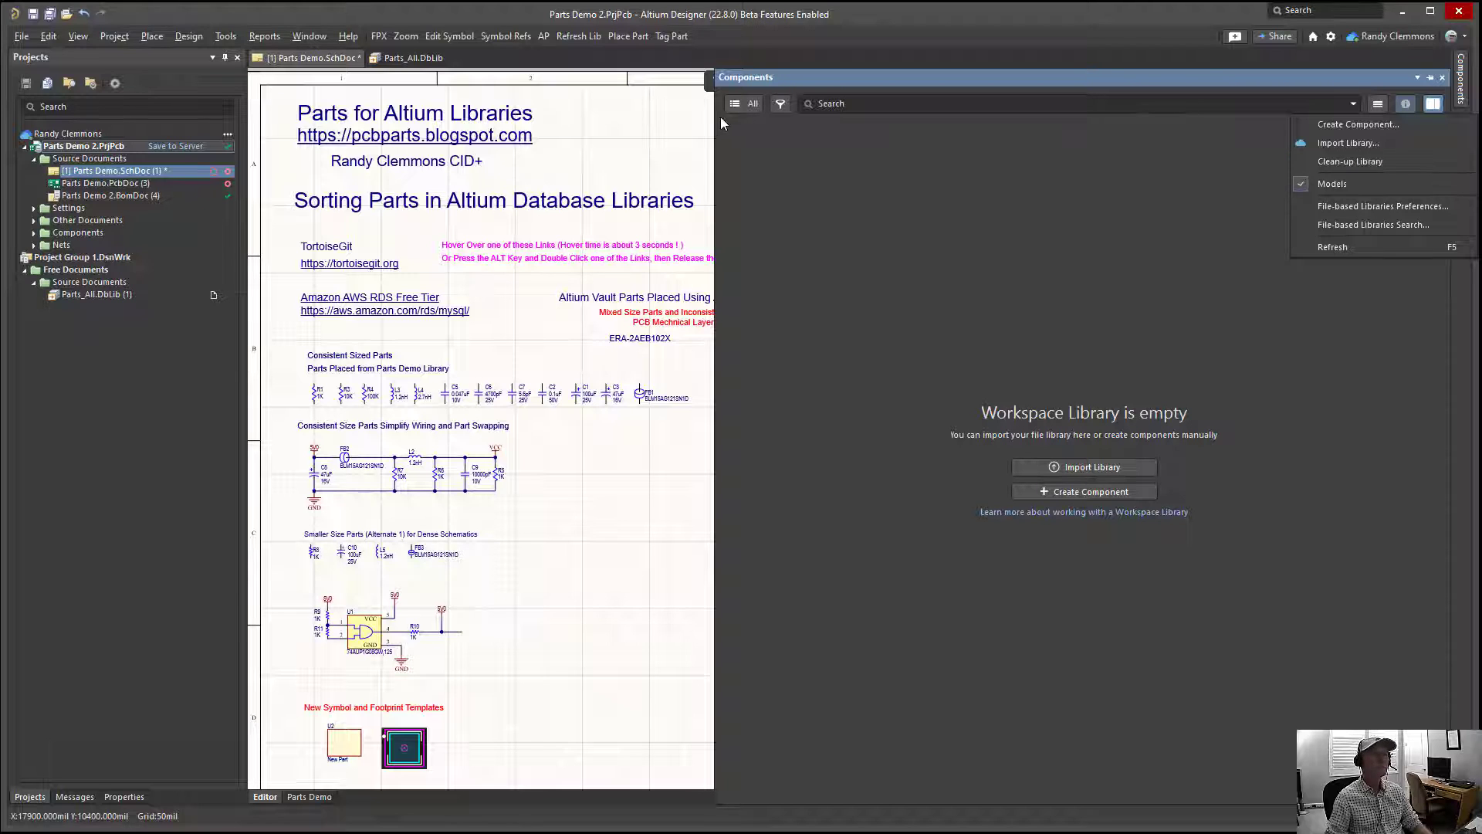
{"action": "left_click", "coordinate": [1371, 87]}
{"action": "left_click", "coordinate": [1353, 104]}
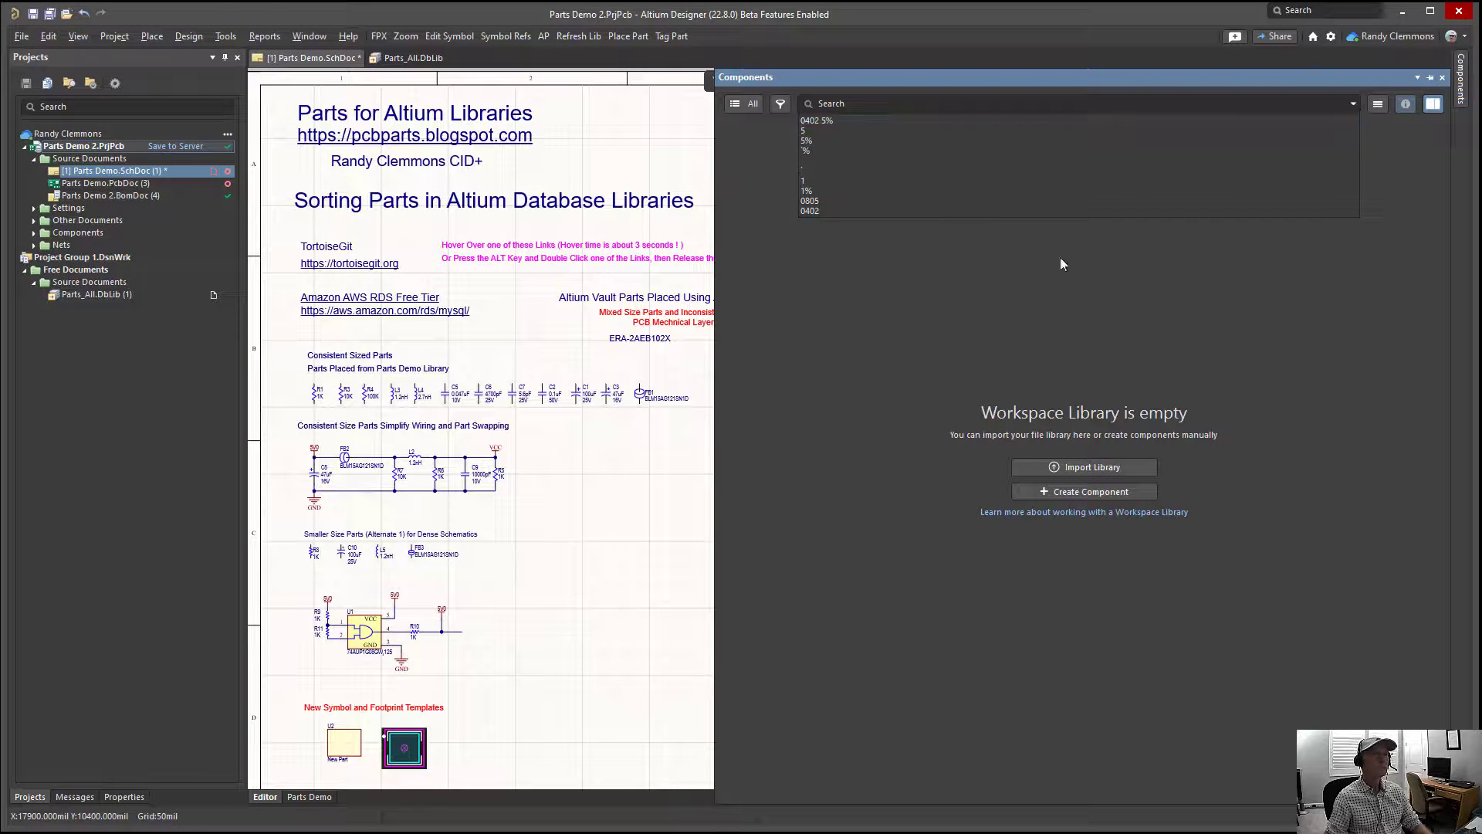
{"action": "left_click", "coordinate": [735, 104]}
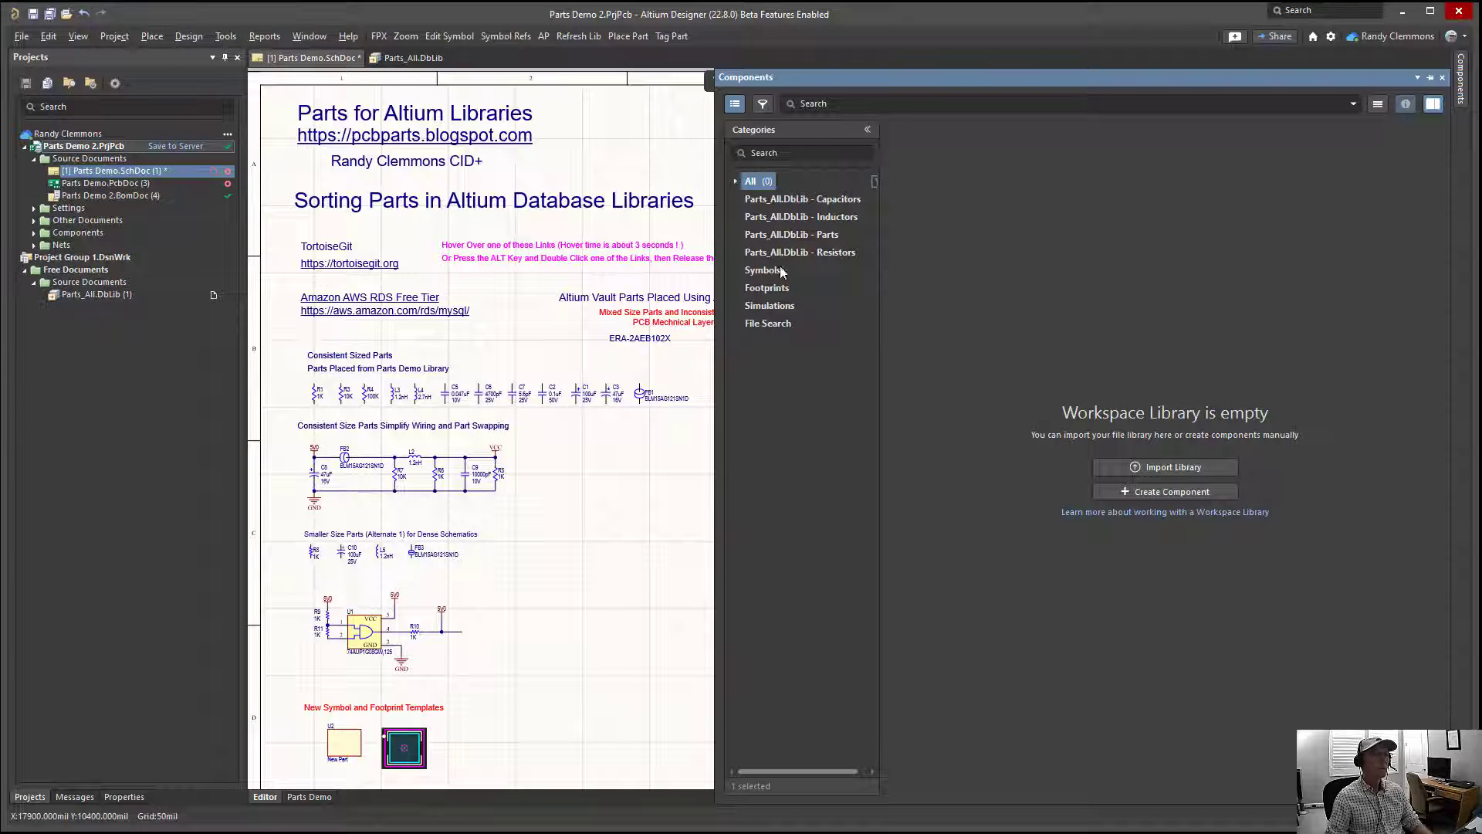
Browse the Parts_All.DbLib - Inductors category, collapse the category list and re-sort within package groups.
{"action": "left_click", "coordinate": [809, 220]}
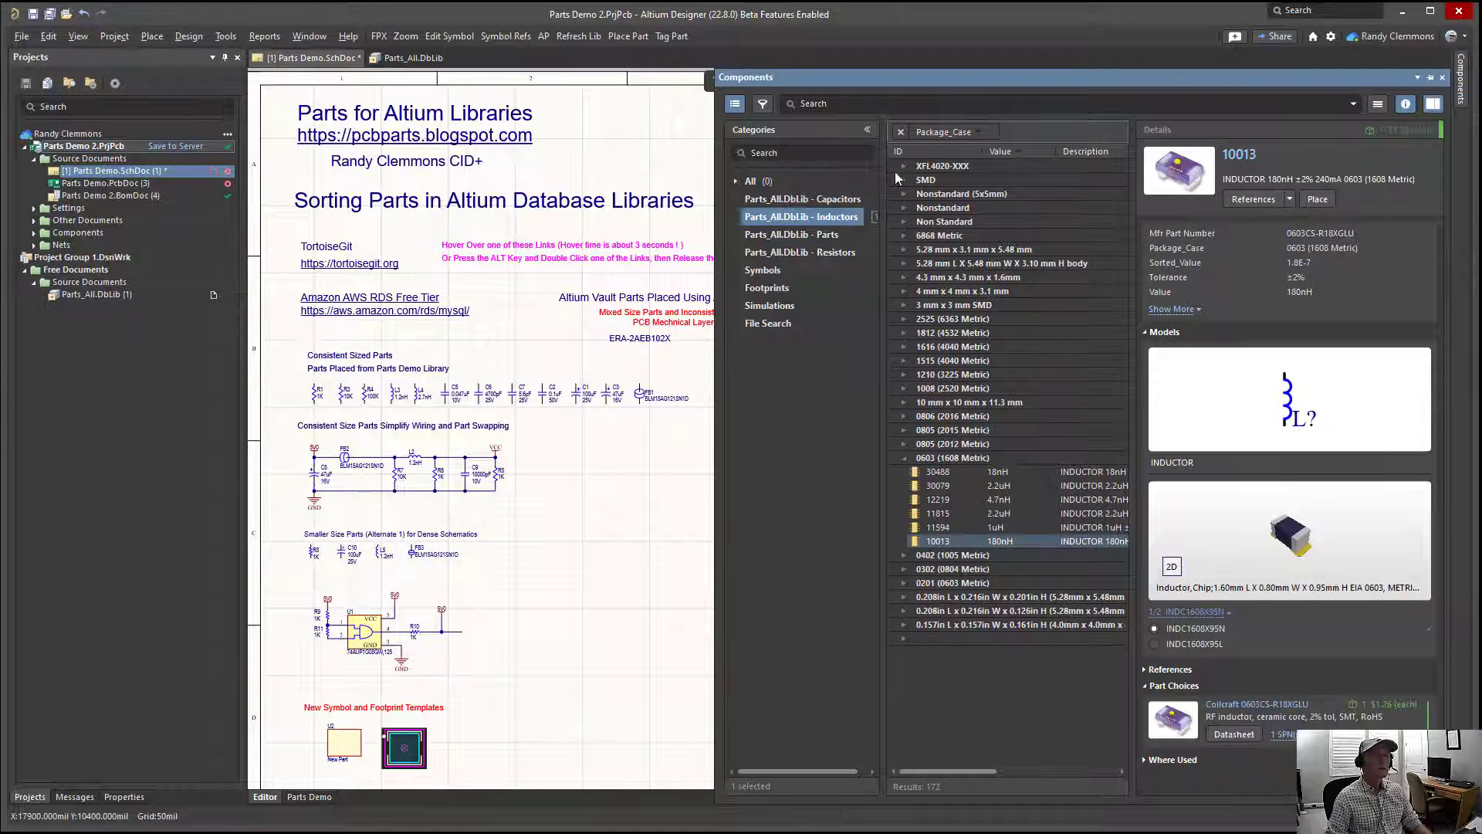
{"action": "left_click", "coordinate": [866, 130]}
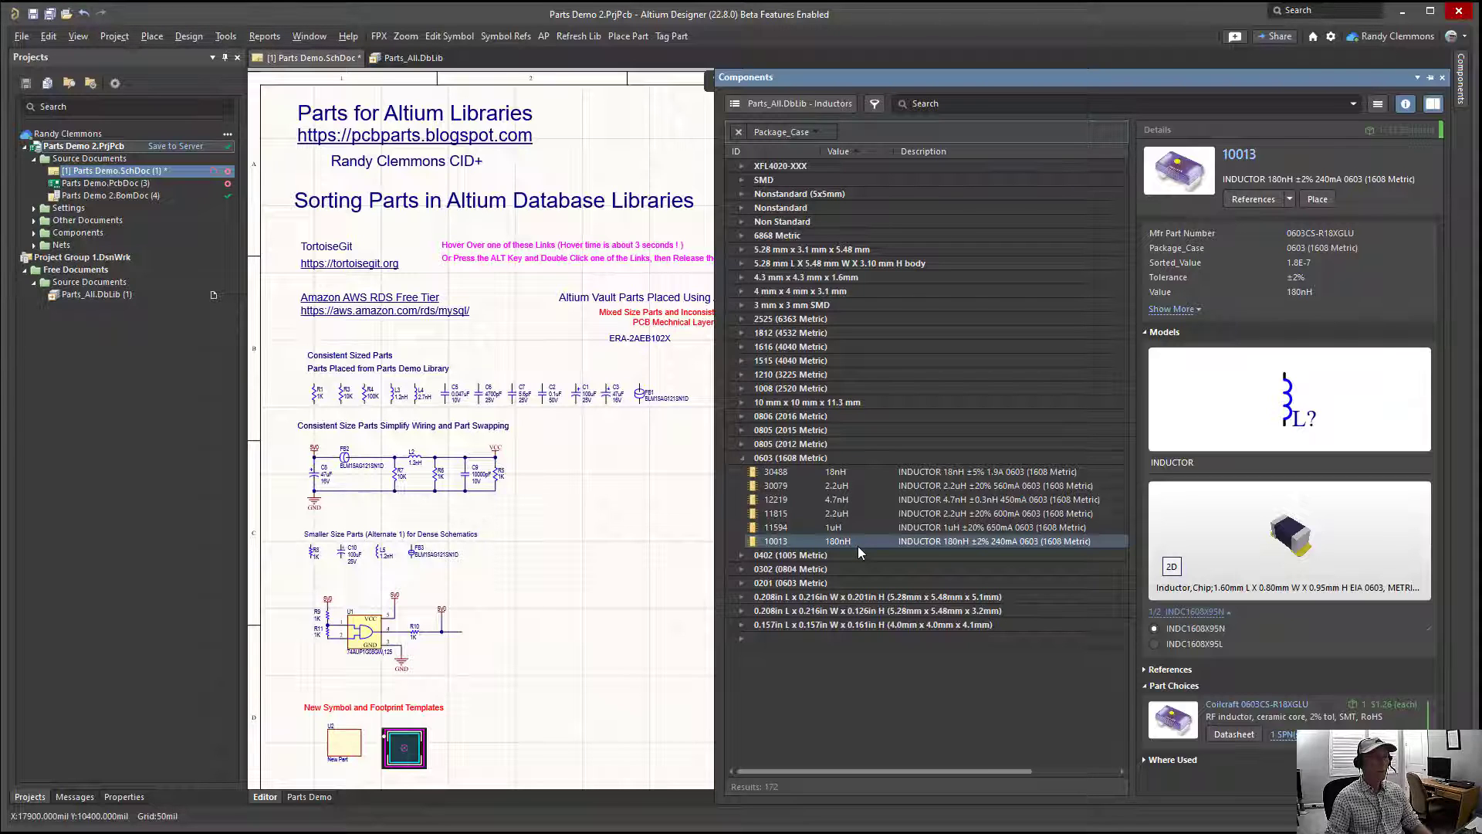
{"action": "left_click", "coordinate": [849, 151]}
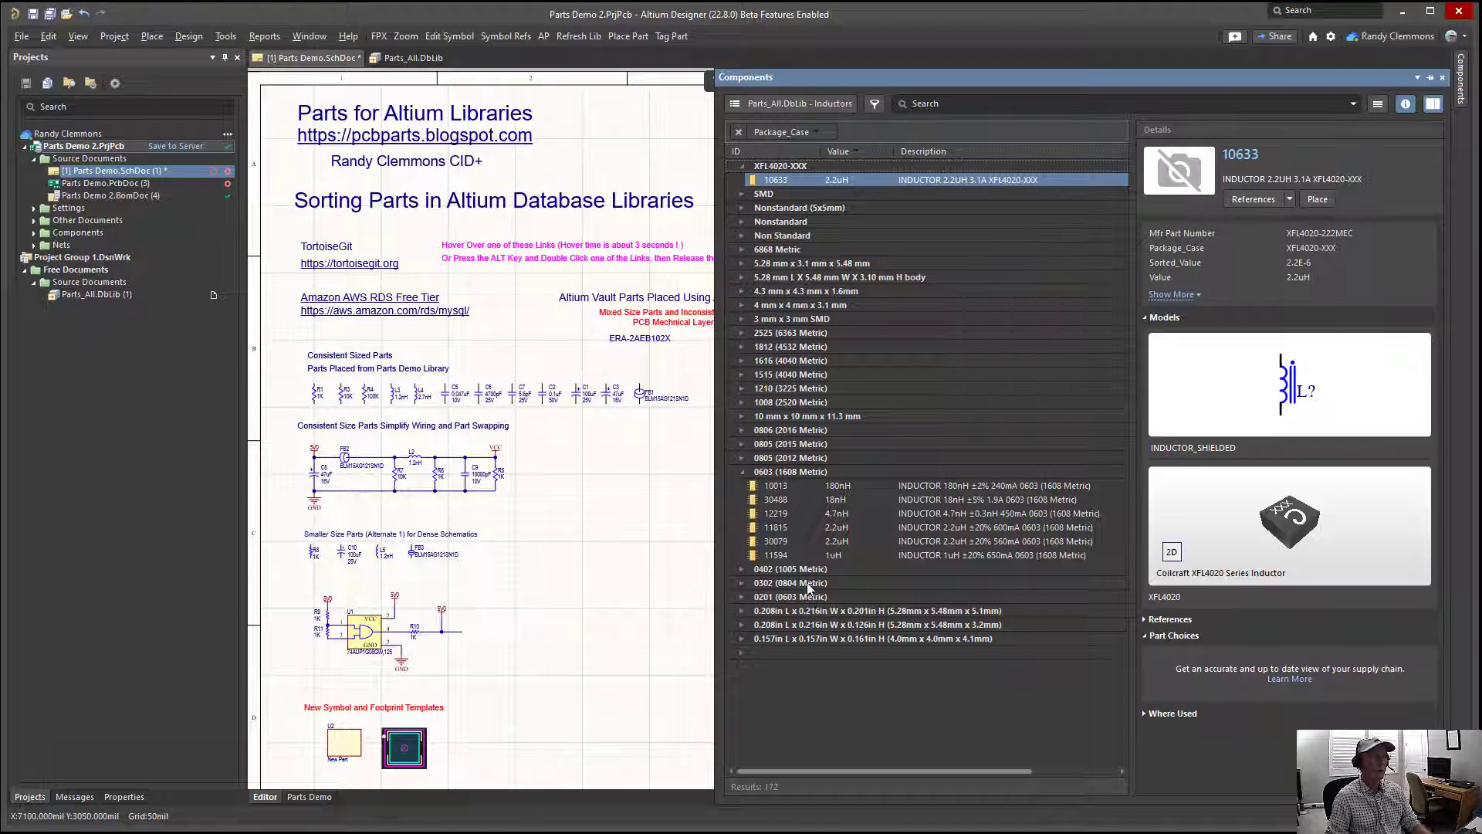
Collapse the 0603 (1608 Metric) group, then expand and collapse the 0402 (1005 Metric) group.
{"action": "left_click", "coordinate": [741, 468]}
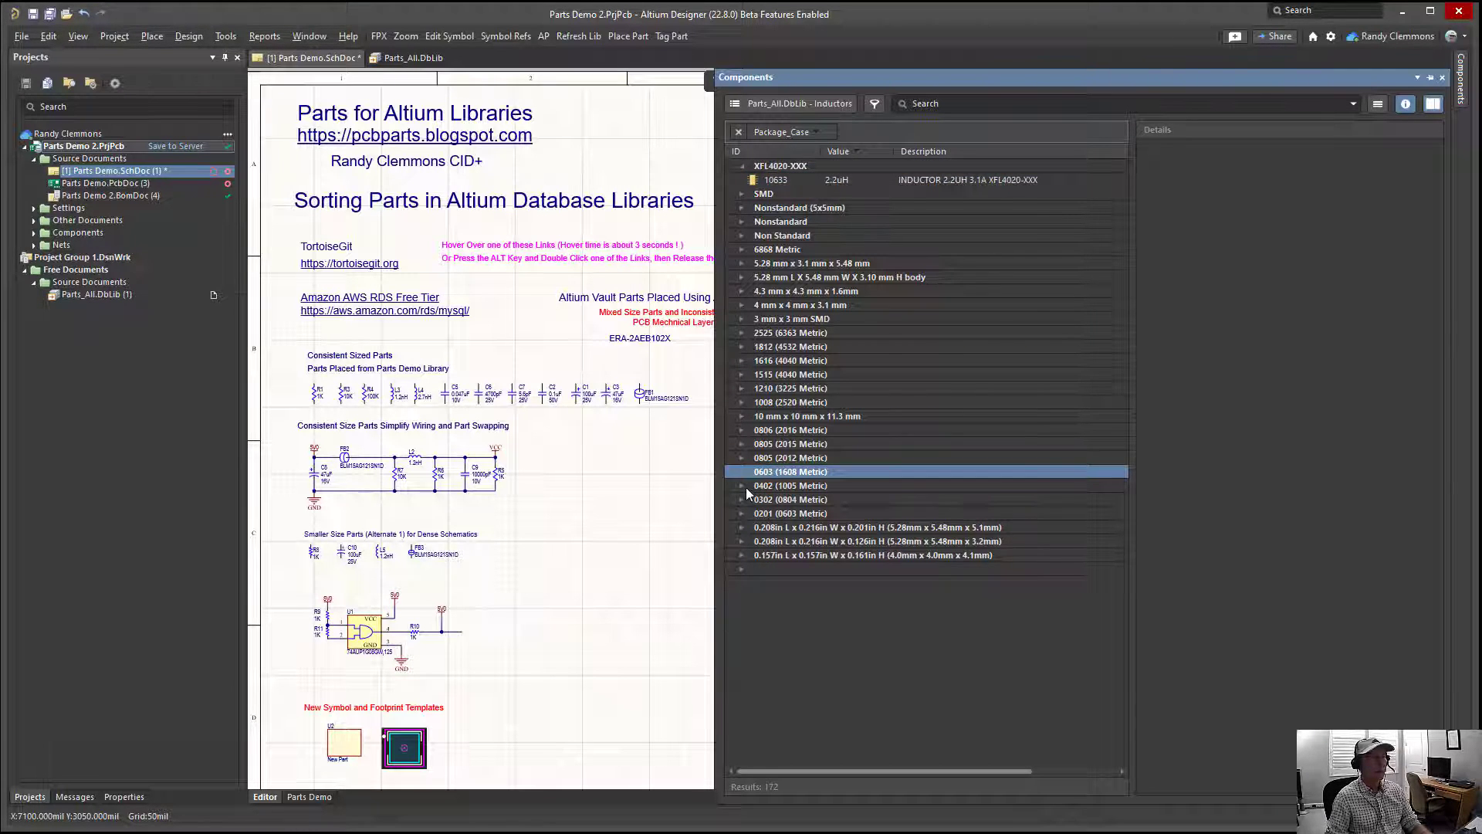
{"action": "left_click", "coordinate": [742, 486]}
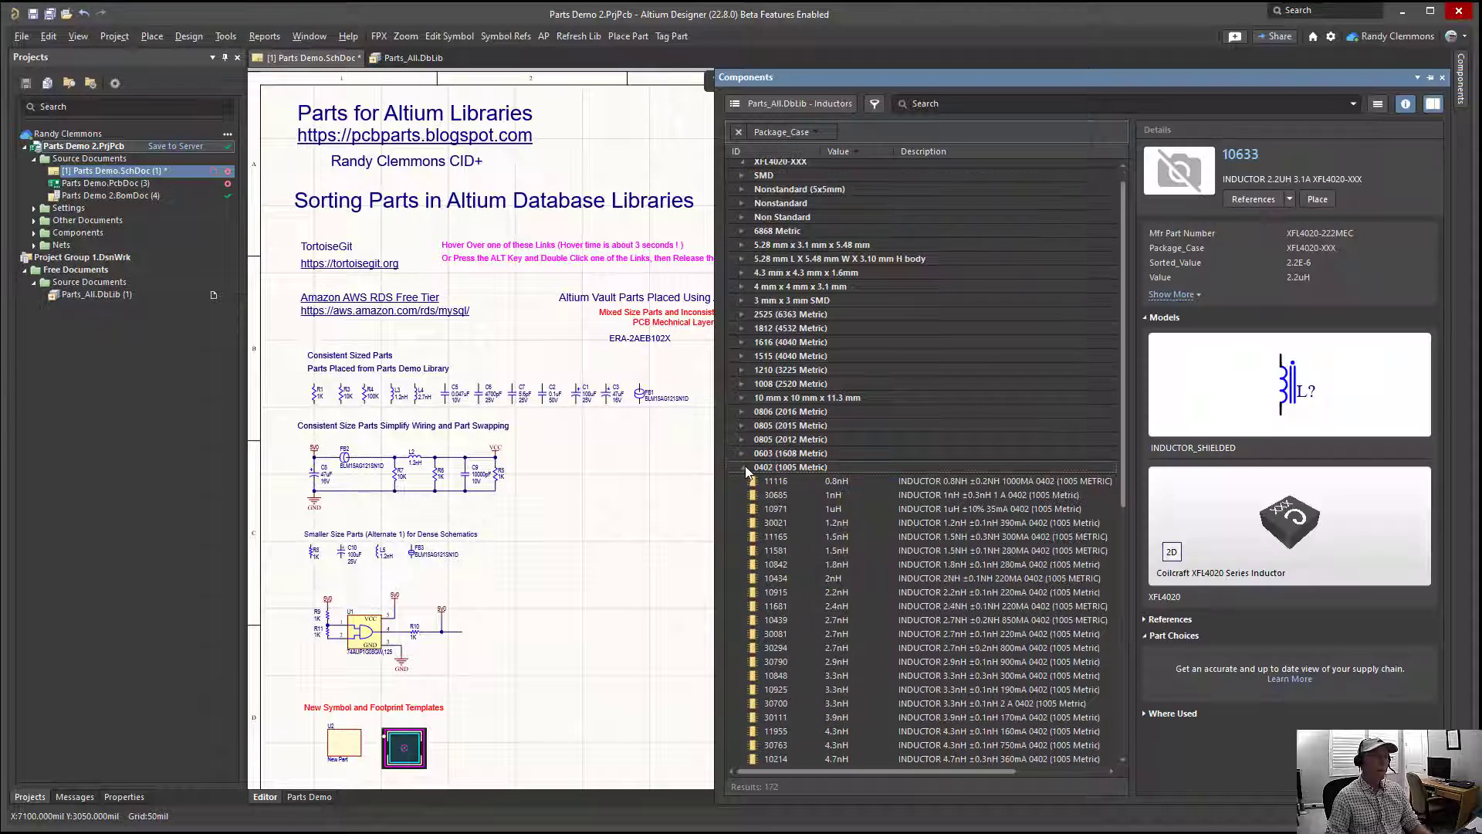
{"action": "left_click", "coordinate": [744, 466]}
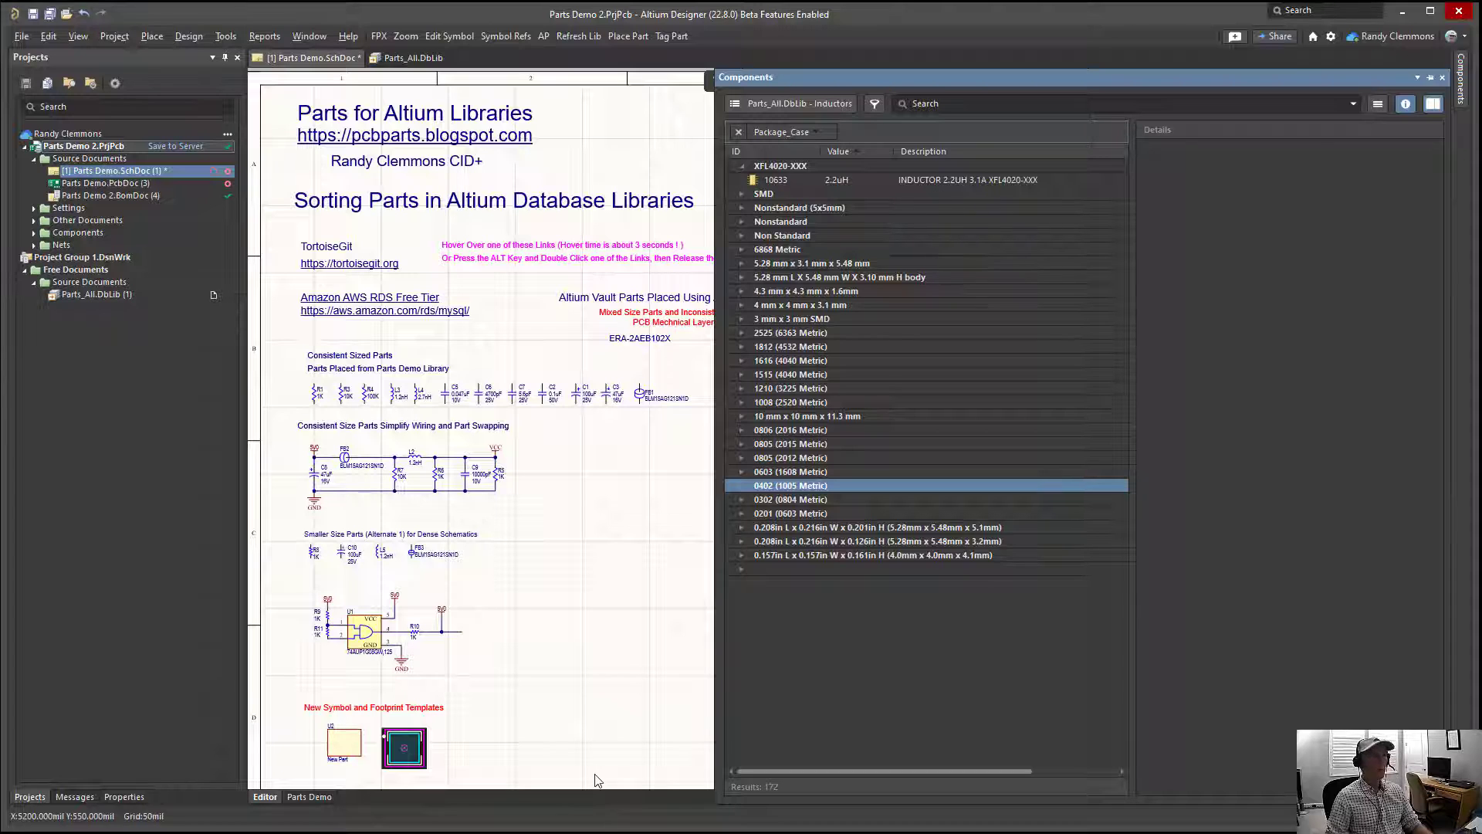
Re-expand the Altium 0402 group, then bring the Access Parts form forward and open Filter / Smart Sort.
{"action": "left_click", "coordinate": [741, 485]}
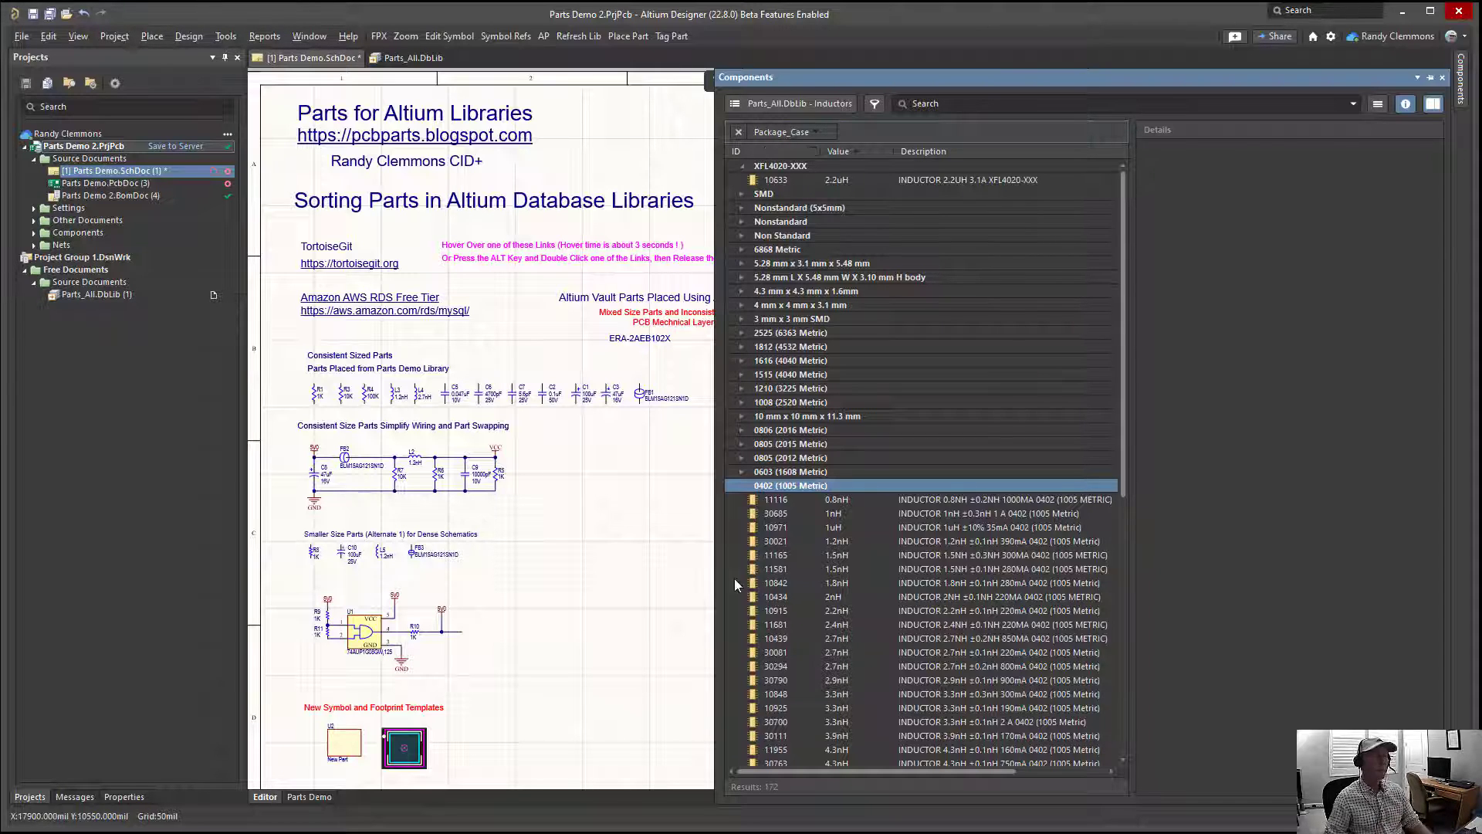
{"action": "key", "text": "alt+Tab"}
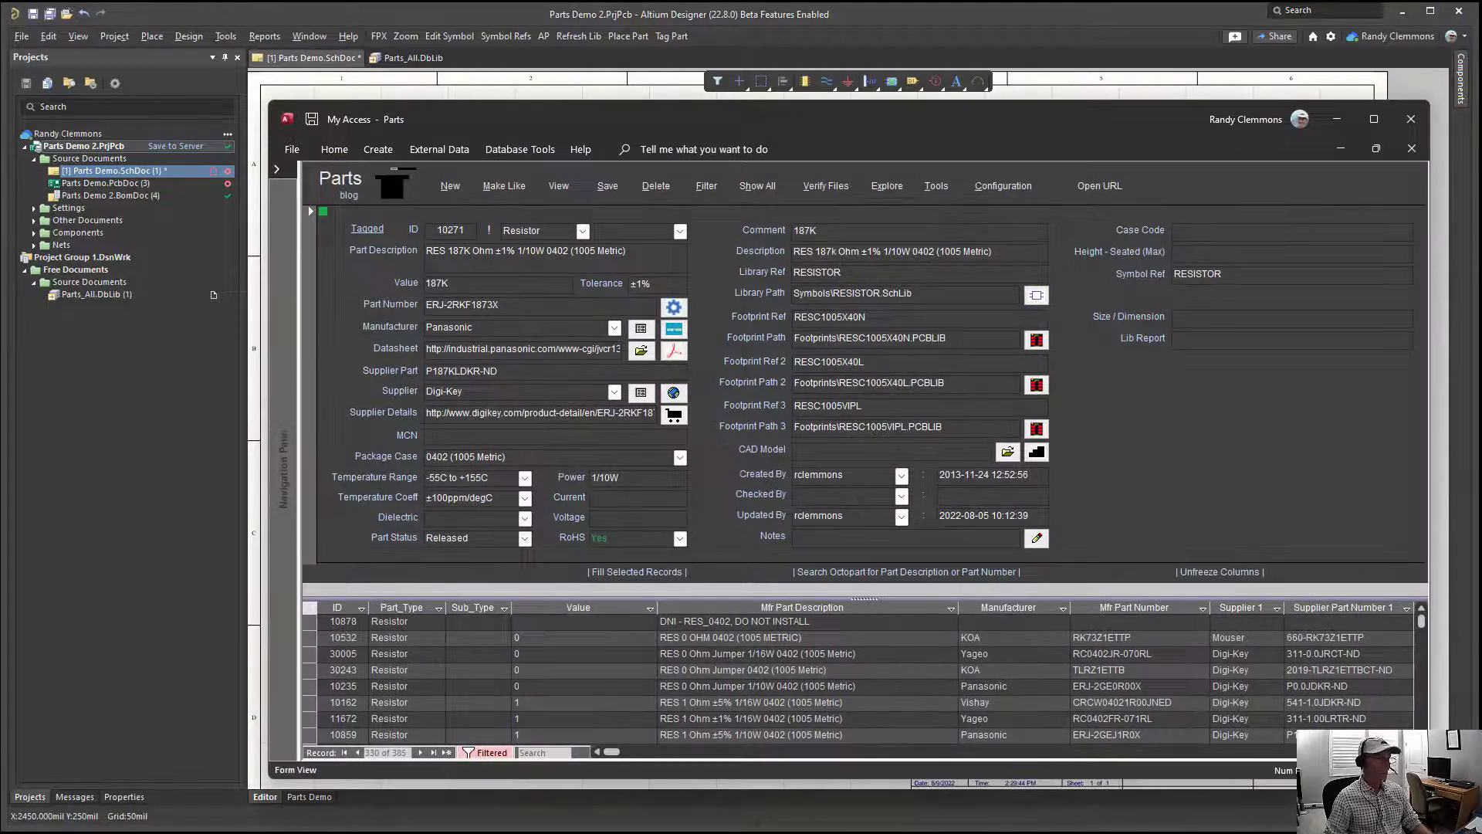
{"action": "mouse_move", "coordinate": [498, 117]}
{"action": "left_mouse_down"}
{"action": "mouse_move", "coordinate": [528, 114]}
{"action": "mouse_move", "coordinate": [509, 105]}
{"action": "left_mouse_up"}
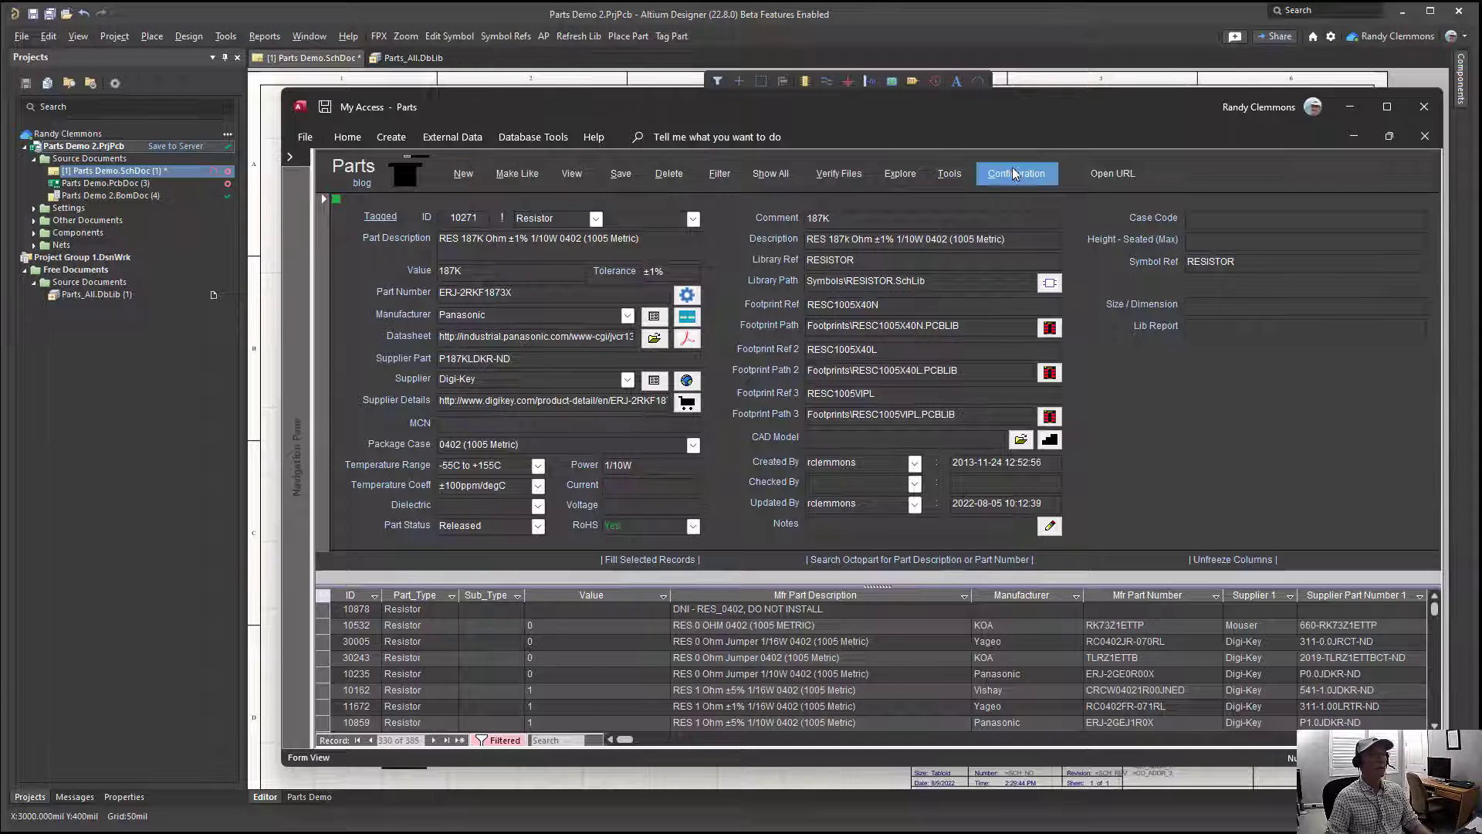
{"action": "left_click_drag", "start_coordinate": [527, 101], "coordinate": [517, 104]}
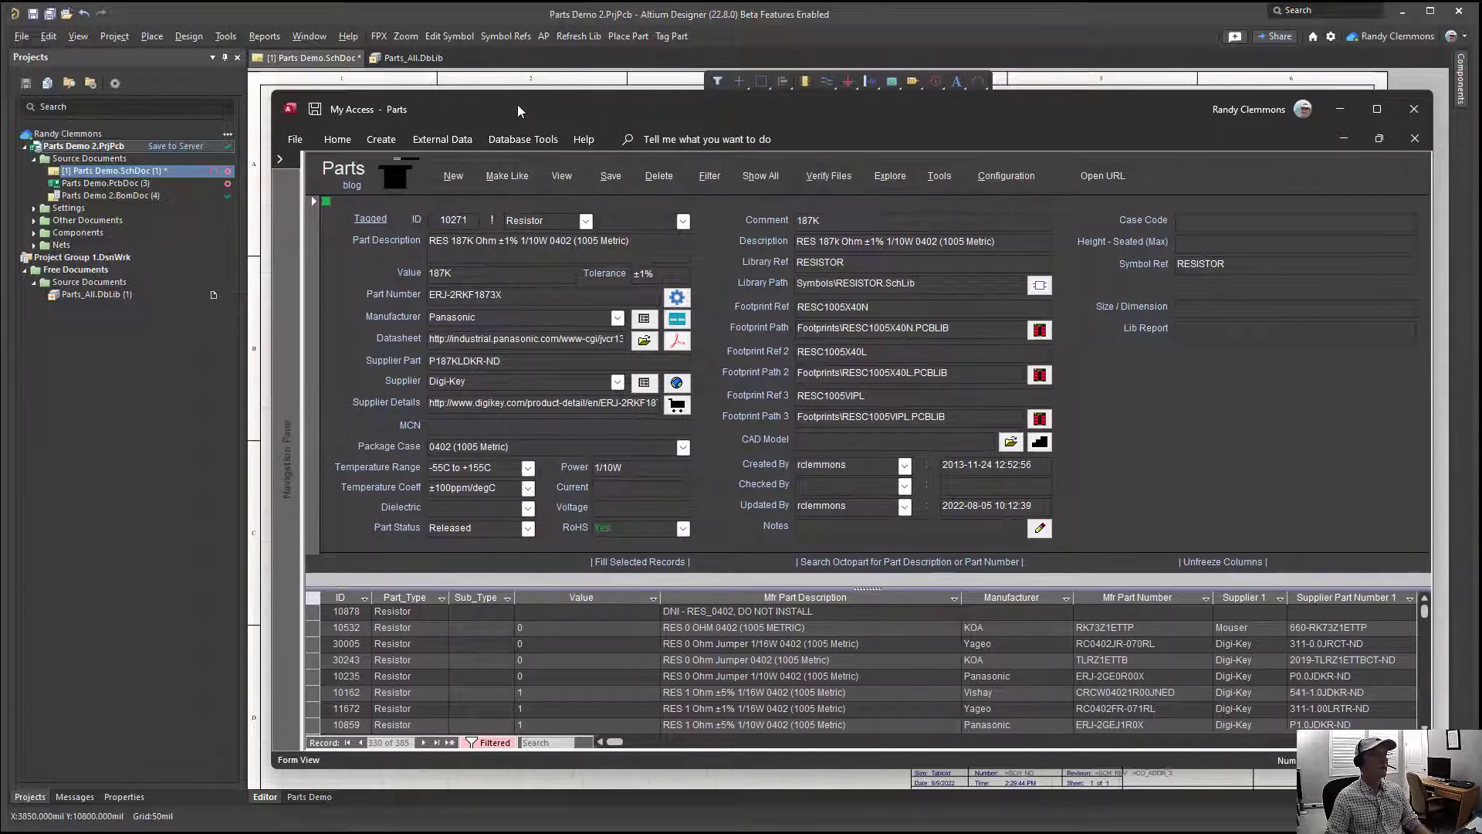
{"action": "left_click", "coordinate": [712, 179]}
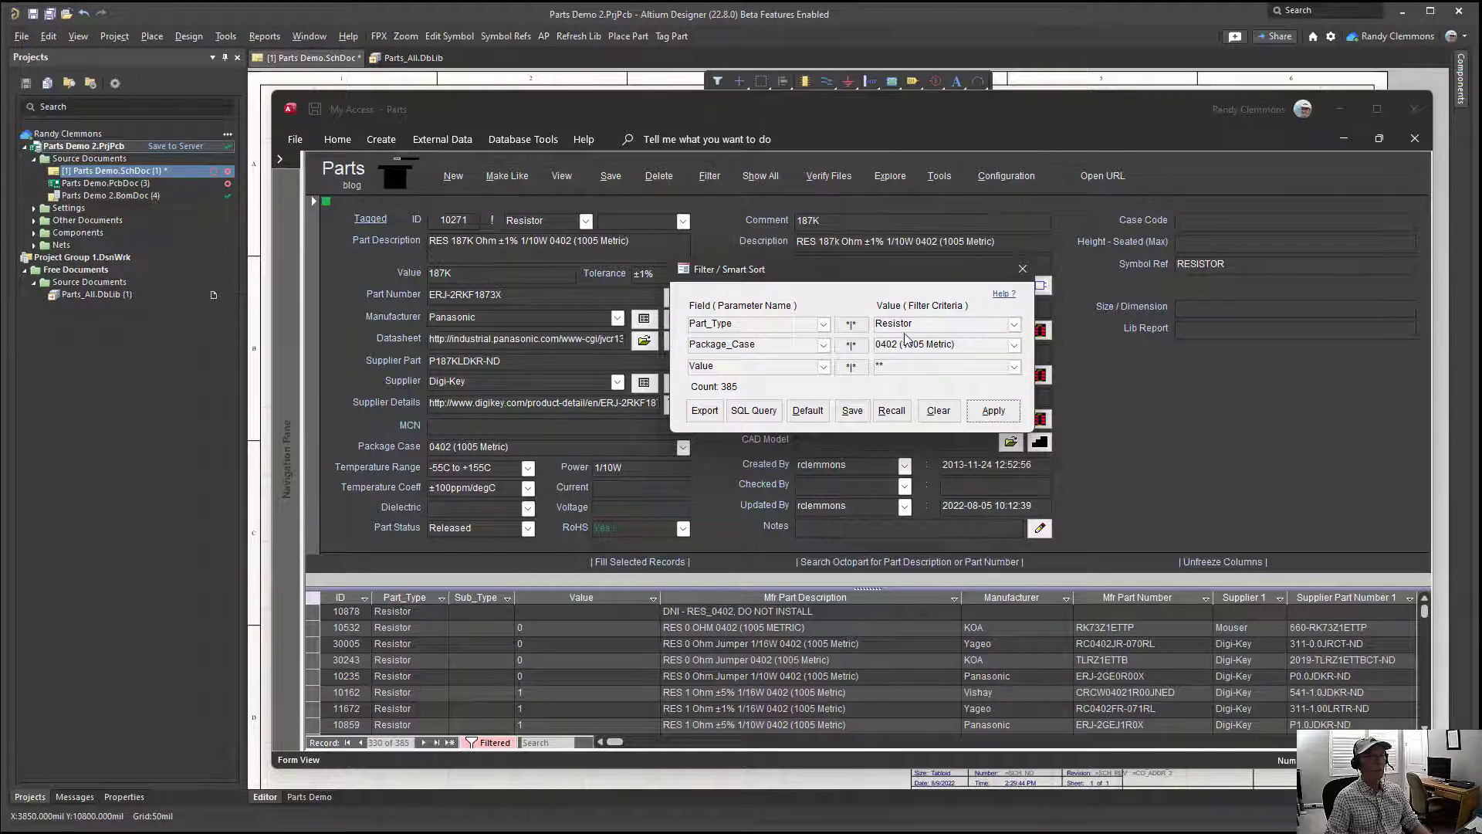
Filter to Part_Type Resistor with Package_Case 0402 (1005 Metric) and apply the smart sort.
{"action": "left_click", "coordinate": [1013, 345]}
{"action": "left_click", "coordinate": [926, 372]}
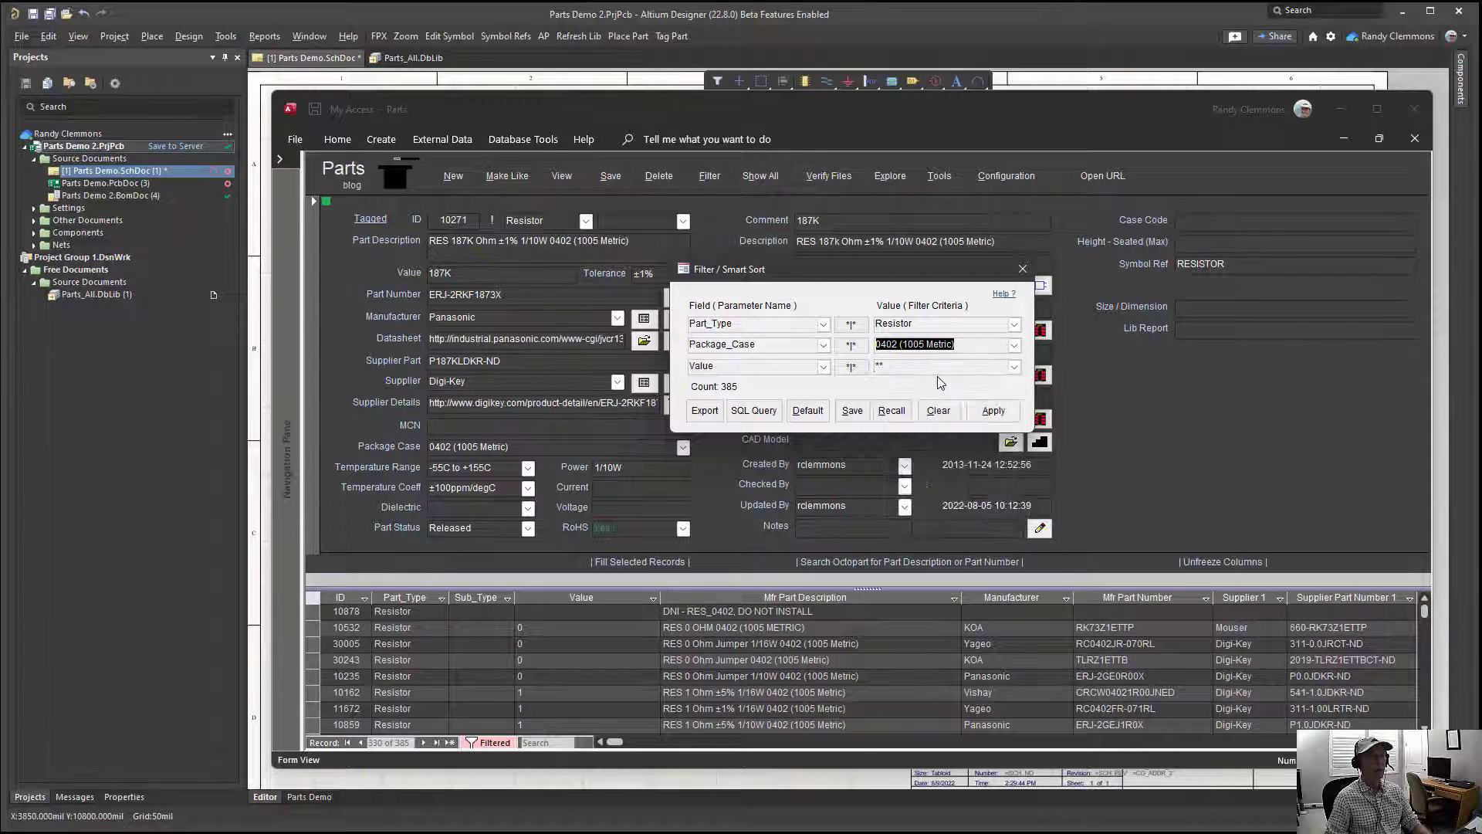
{"action": "left_click", "coordinate": [1002, 412]}
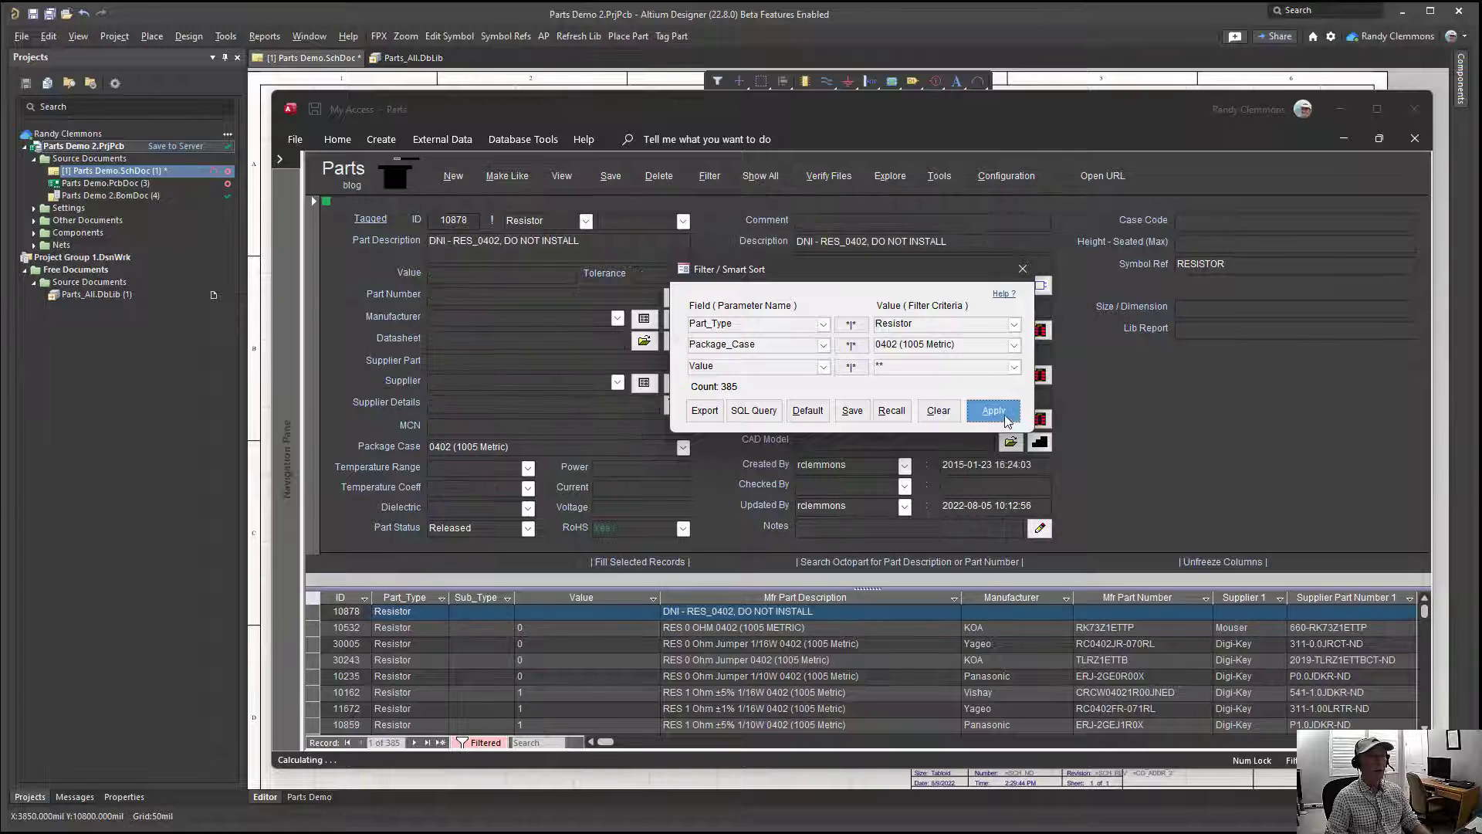
Scroll through the 385 value-sorted resistors, jumping to the first and last records.
{"action": "left_click", "coordinate": [575, 645]}
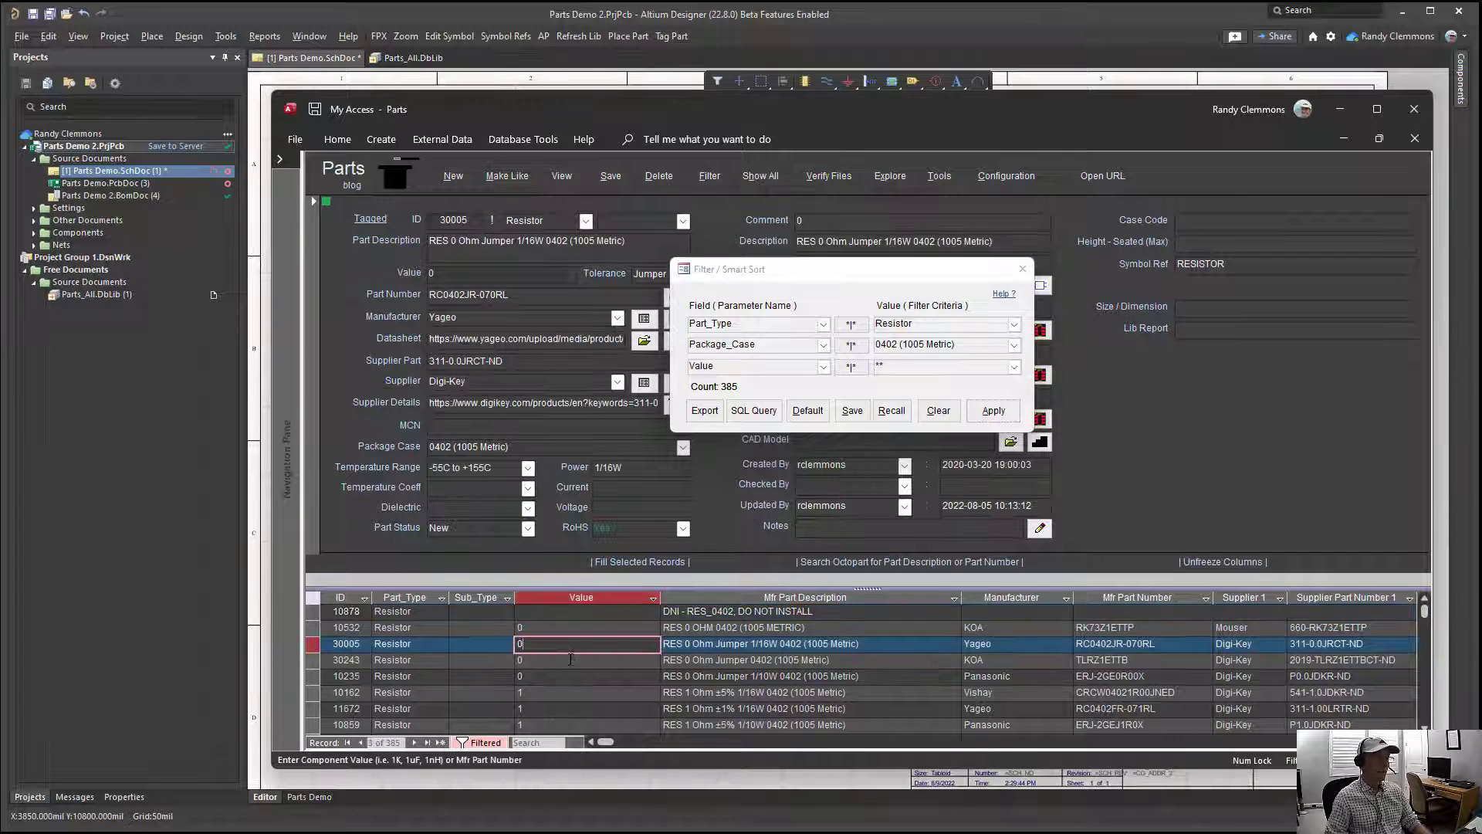
{"action": "scroll", "coordinate": [574, 693], "scroll_direction": "down", "scroll_amount": 10}
{"action": "scroll", "coordinate": [575, 692], "scroll_direction": "down", "scroll_amount": 20}
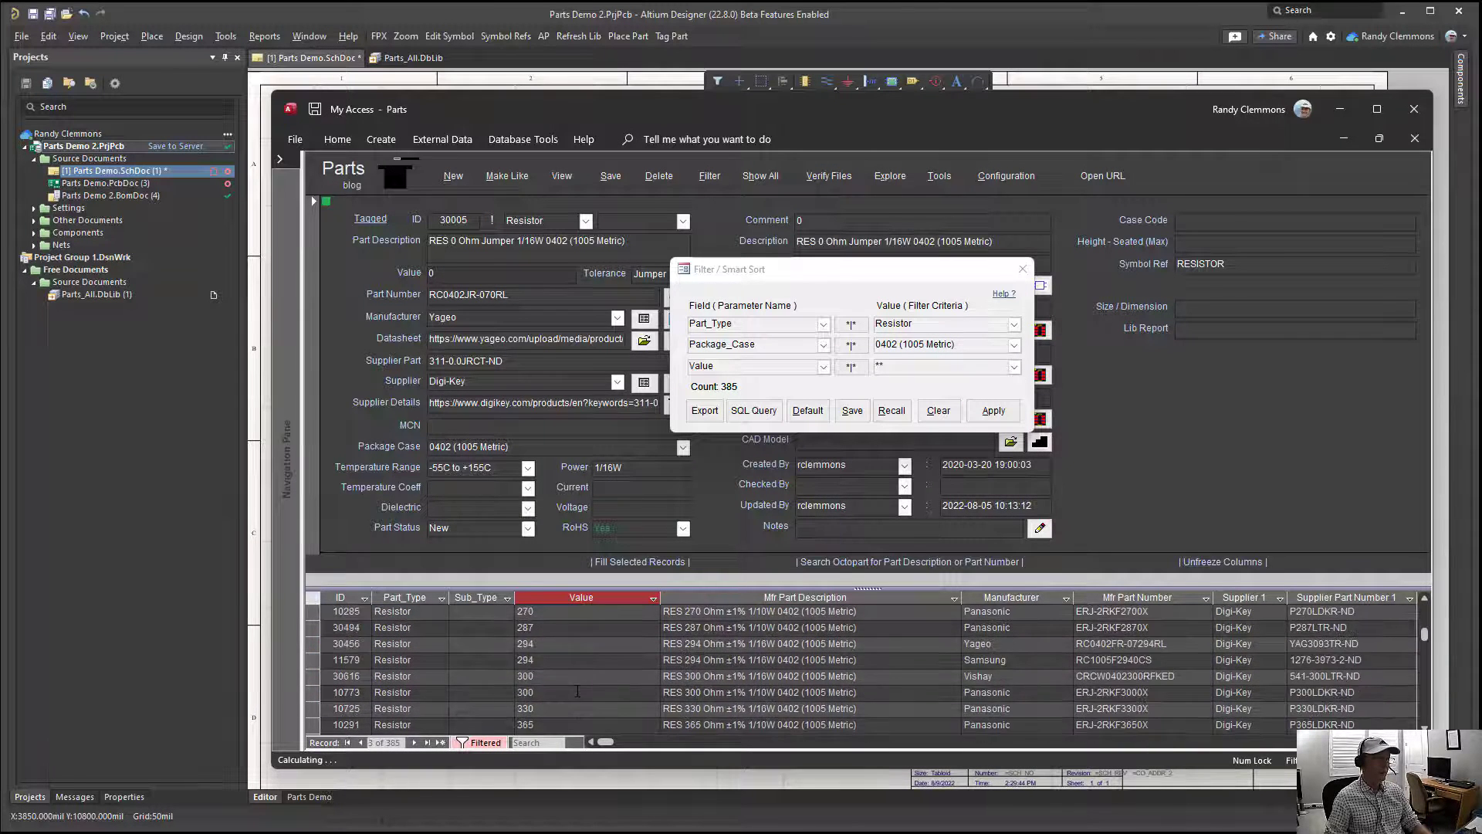
{"action": "scroll", "coordinate": [587, 689], "scroll_direction": "down", "scroll_amount": 10}
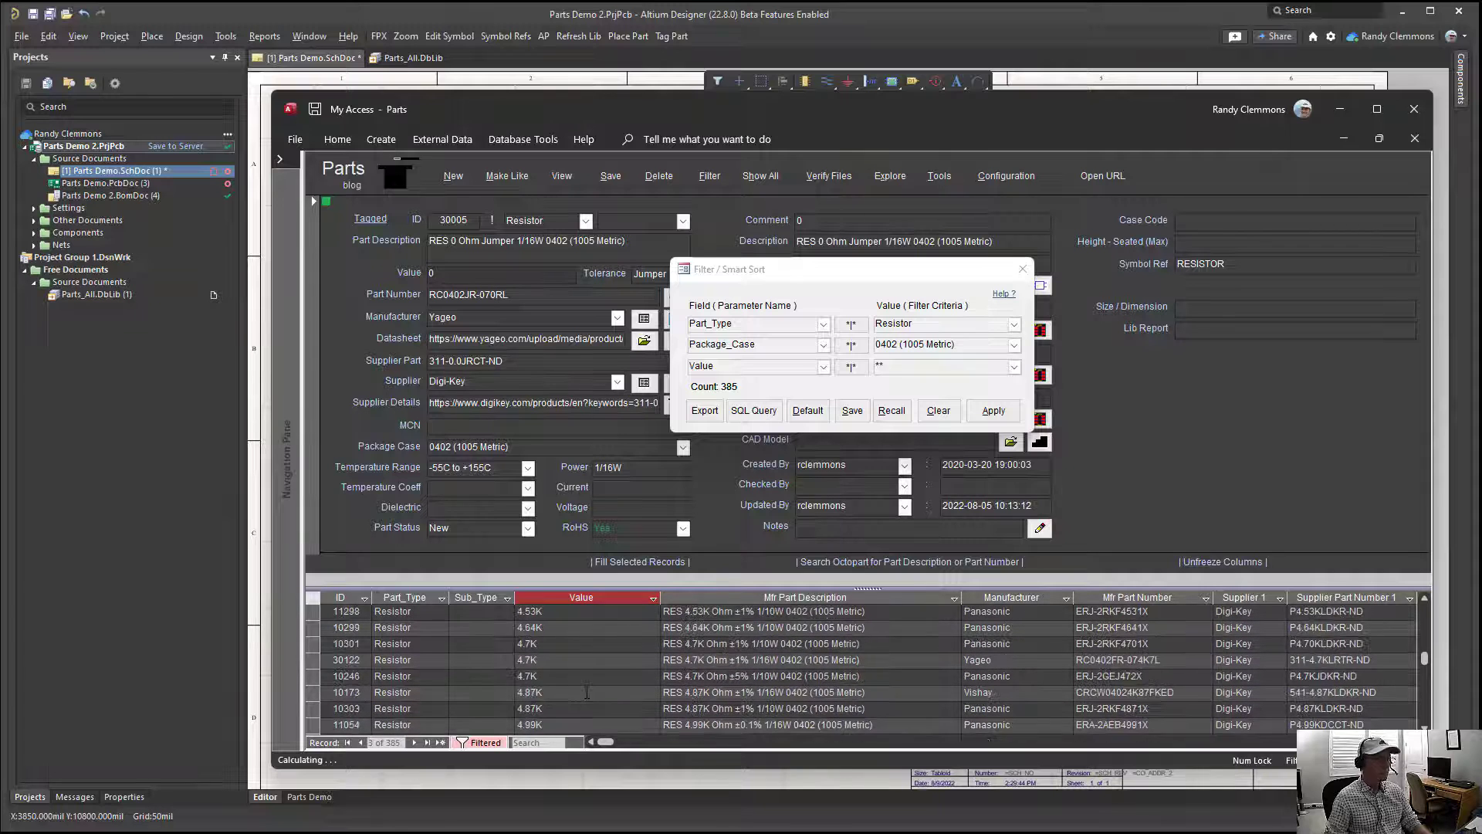
{"action": "key", "text": "ctrl+Home"}
{"action": "key", "text": "ctrl+End"}
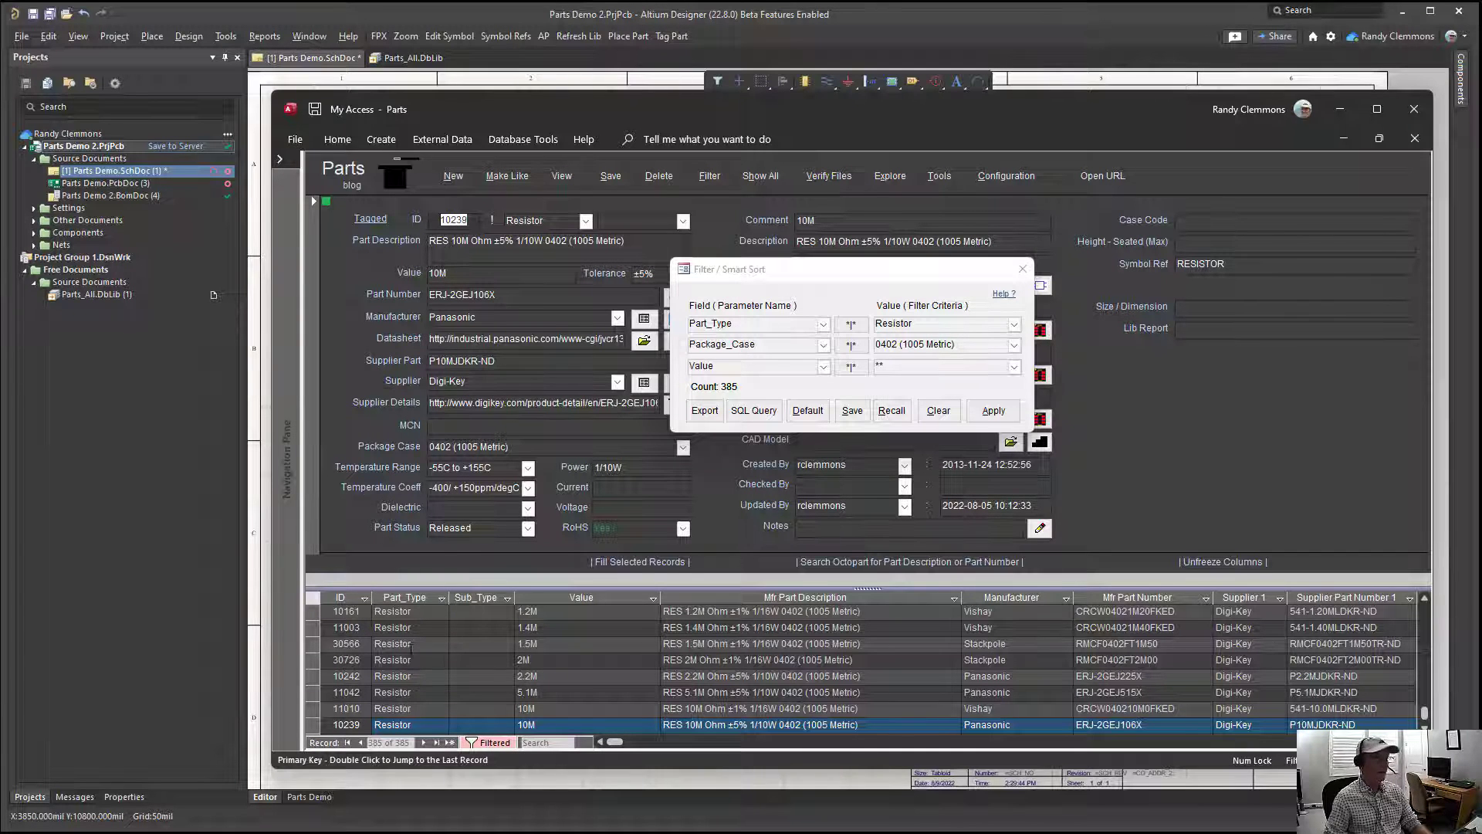
{"action": "left_click", "coordinate": [1424, 636]}
{"action": "scroll", "coordinate": [1424, 633], "scroll_direction": "up", "scroll_amount": 10}
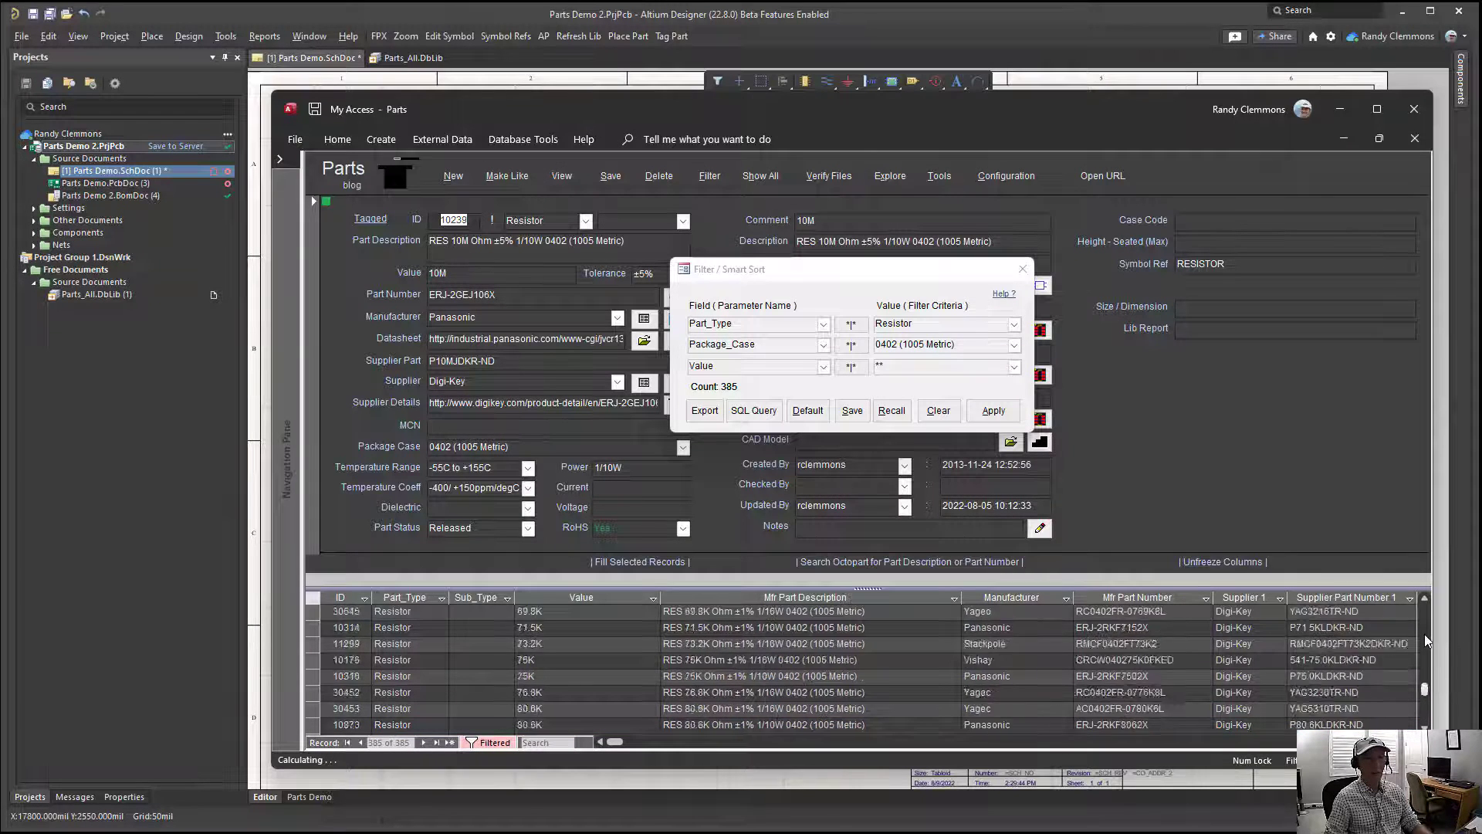
{"action": "scroll", "coordinate": [1424, 622], "scroll_direction": "up", "scroll_amount": 5}
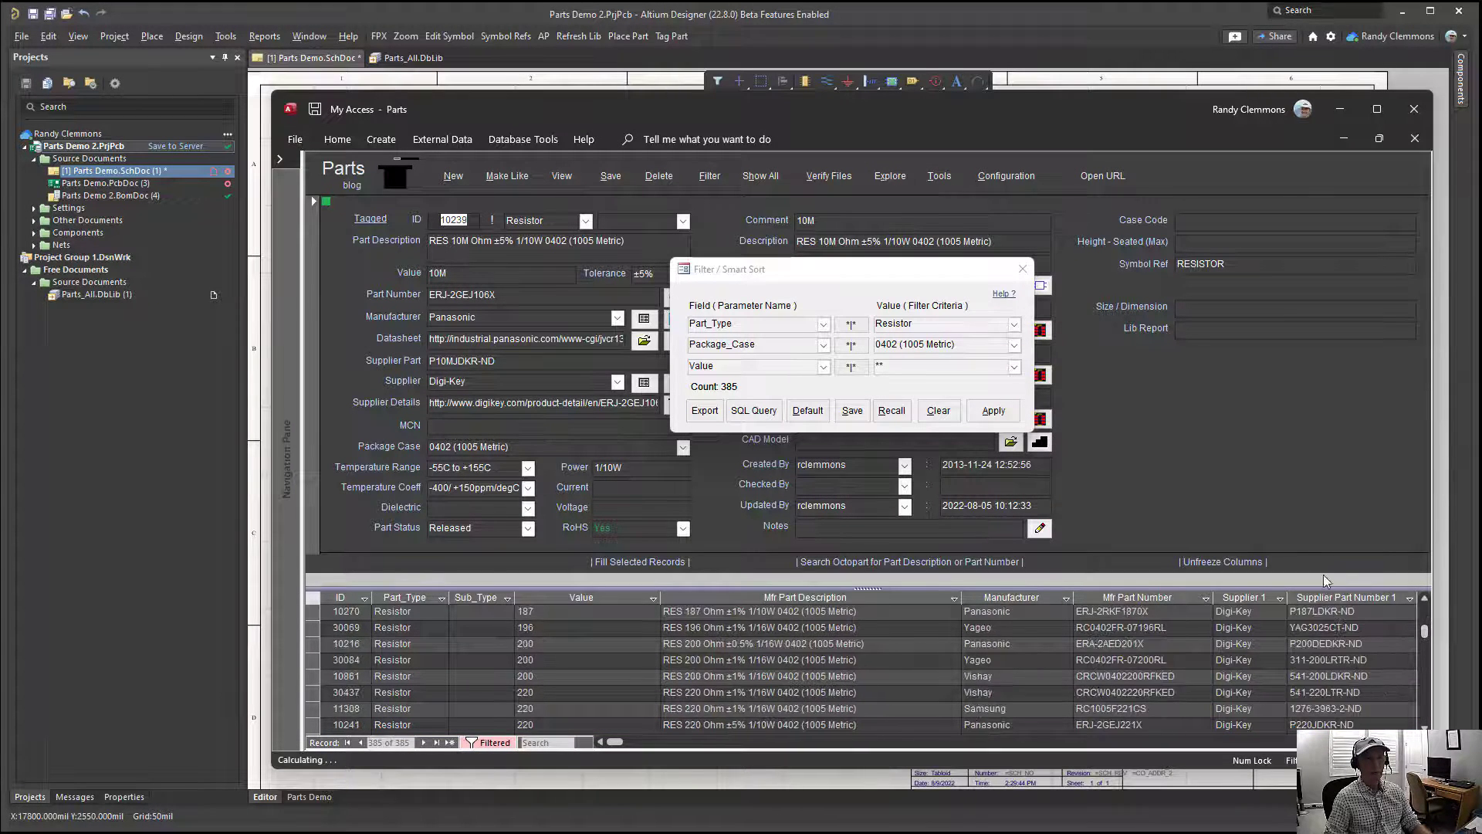
Enlarge the records grid, close Filter / Smart Sort, and scroll the sorted resistor list.
{"action": "left_click_drag", "start_coordinate": [1278, 439], "coordinate": [1051, 270]}
{"action": "left_click", "coordinate": [1023, 268]}
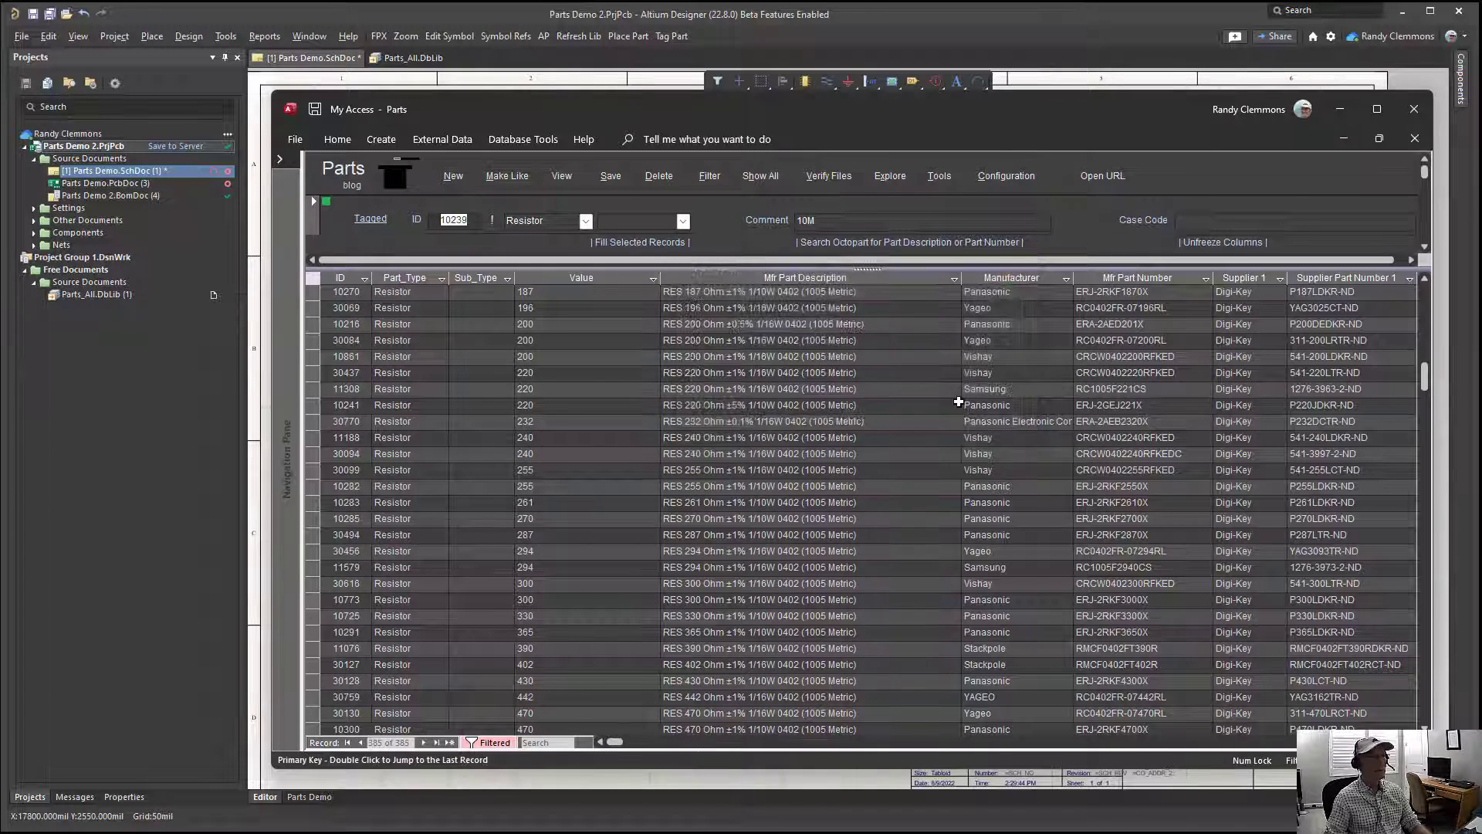
{"action": "scroll", "coordinate": [1424, 621], "scroll_direction": "down", "scroll_amount": 5}
{"action": "scroll", "coordinate": [1424, 617], "scroll_direction": "down", "scroll_amount": 10}
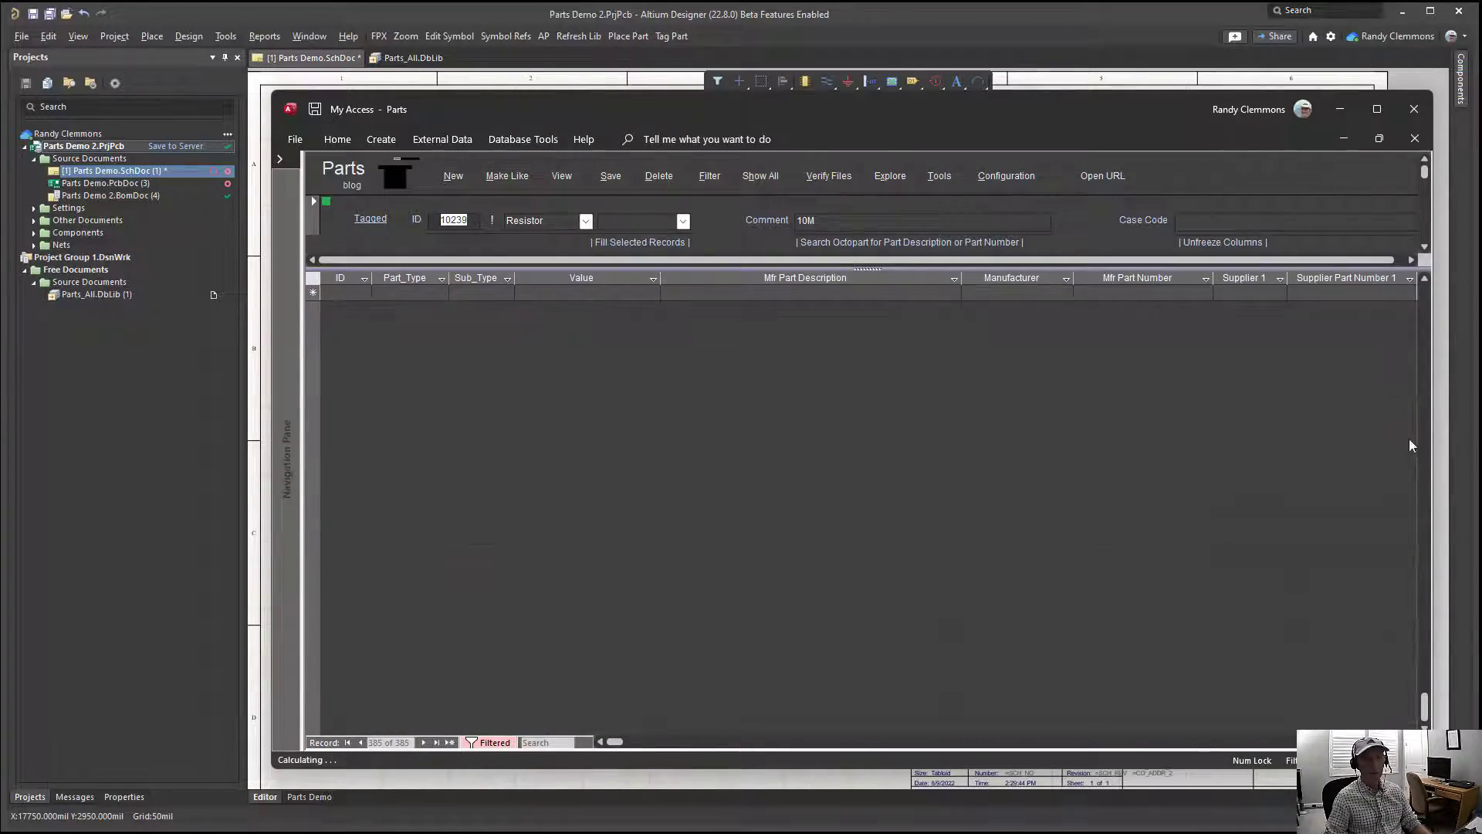
Page through the resistors into the 4K range, then enlarge the part detail form again.
{"action": "left_click", "coordinate": [1424, 315]}
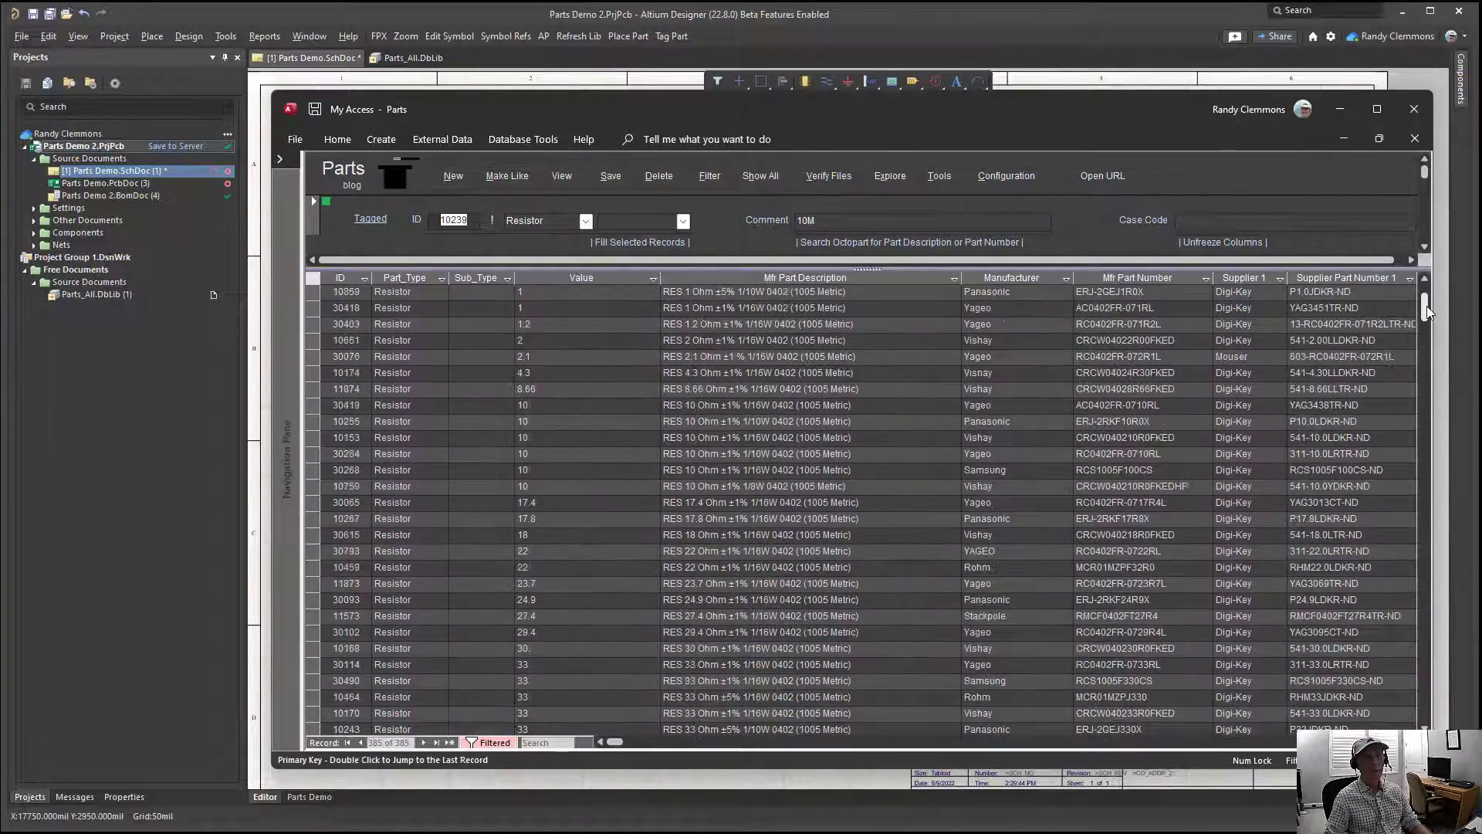
{"action": "left_click", "coordinate": [1427, 525]}
{"action": "left_click", "coordinate": [1429, 528]}
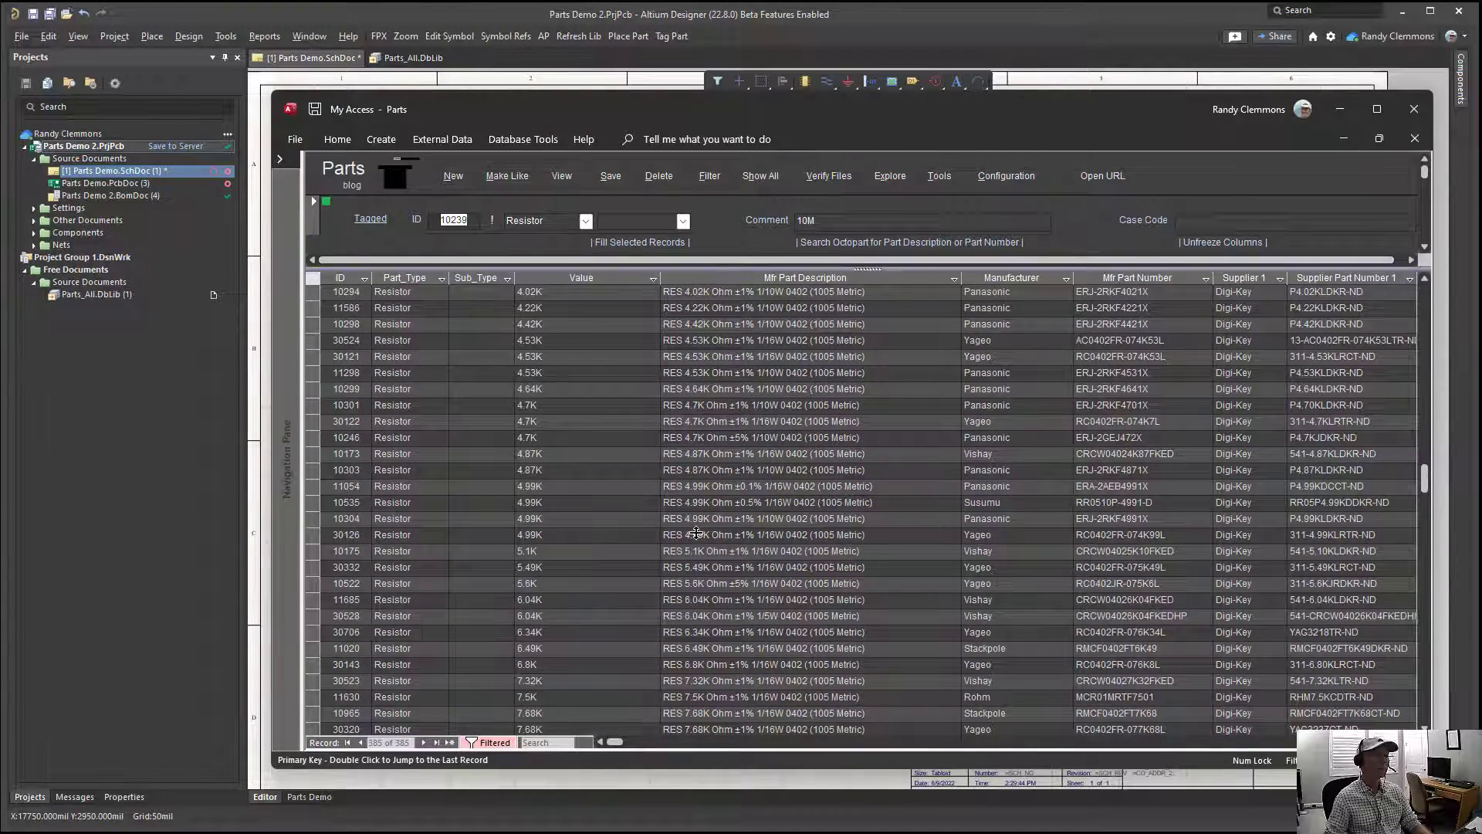
{"action": "left_click_drag", "start_coordinate": [705, 268], "coordinate": [699, 589]}
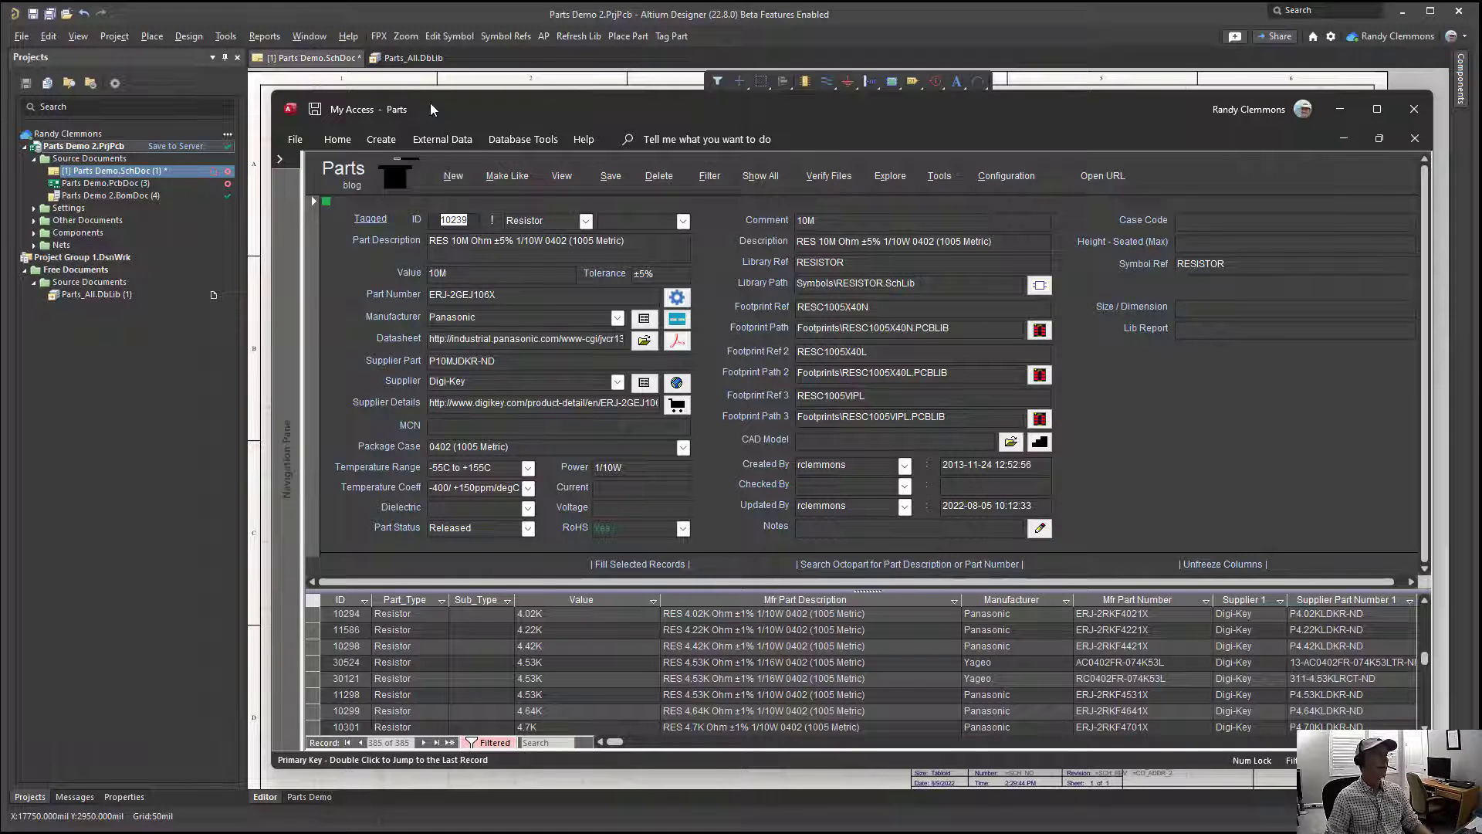
Move the Access Parts window aside and bring the Altium Parts Demo schematic to the front.
{"action": "left_click_drag", "start_coordinate": [430, 104], "coordinate": [482, 260]}
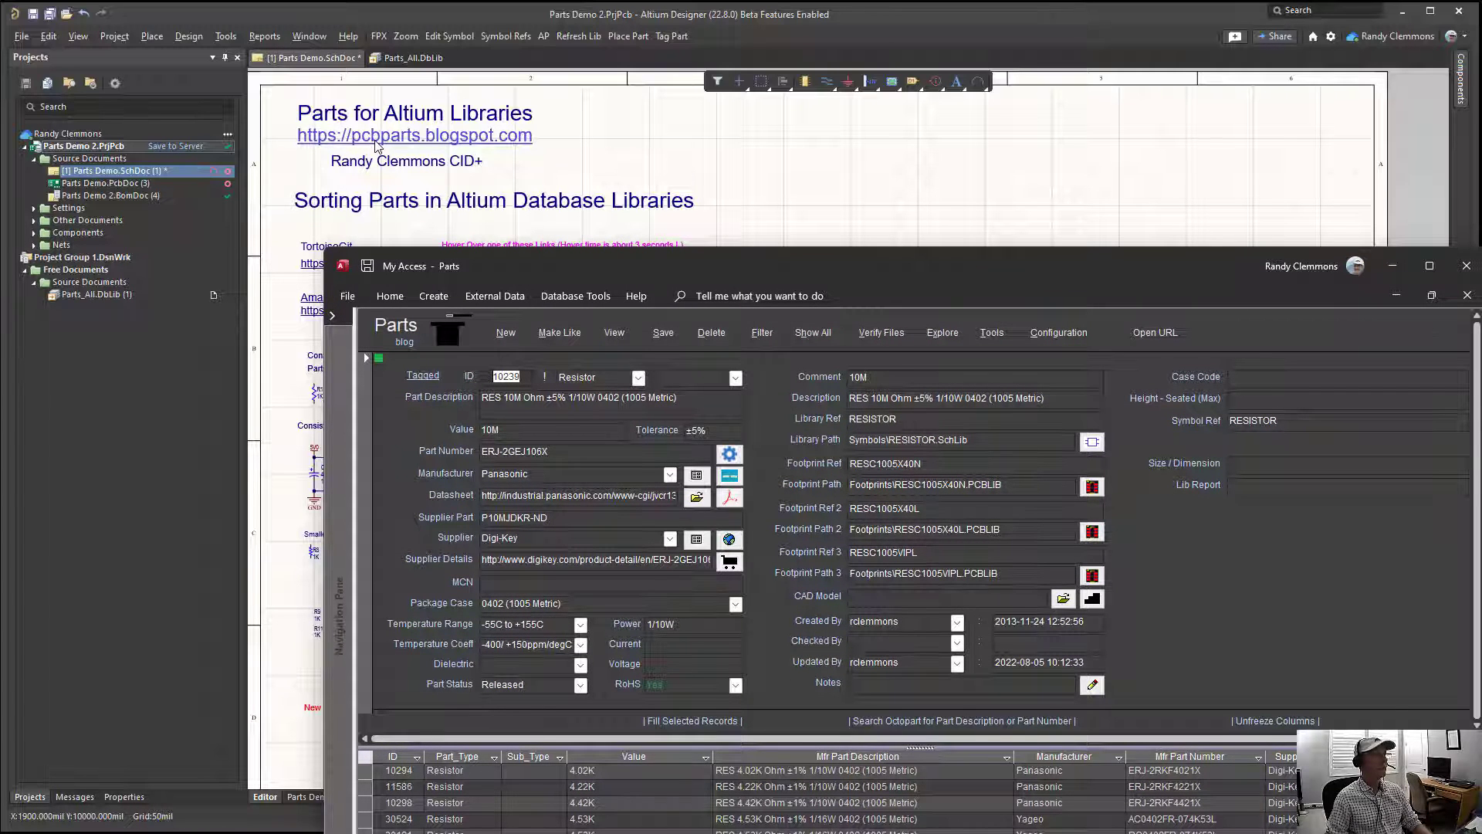
{"action": "mouse_move", "coordinate": [377, 146]}
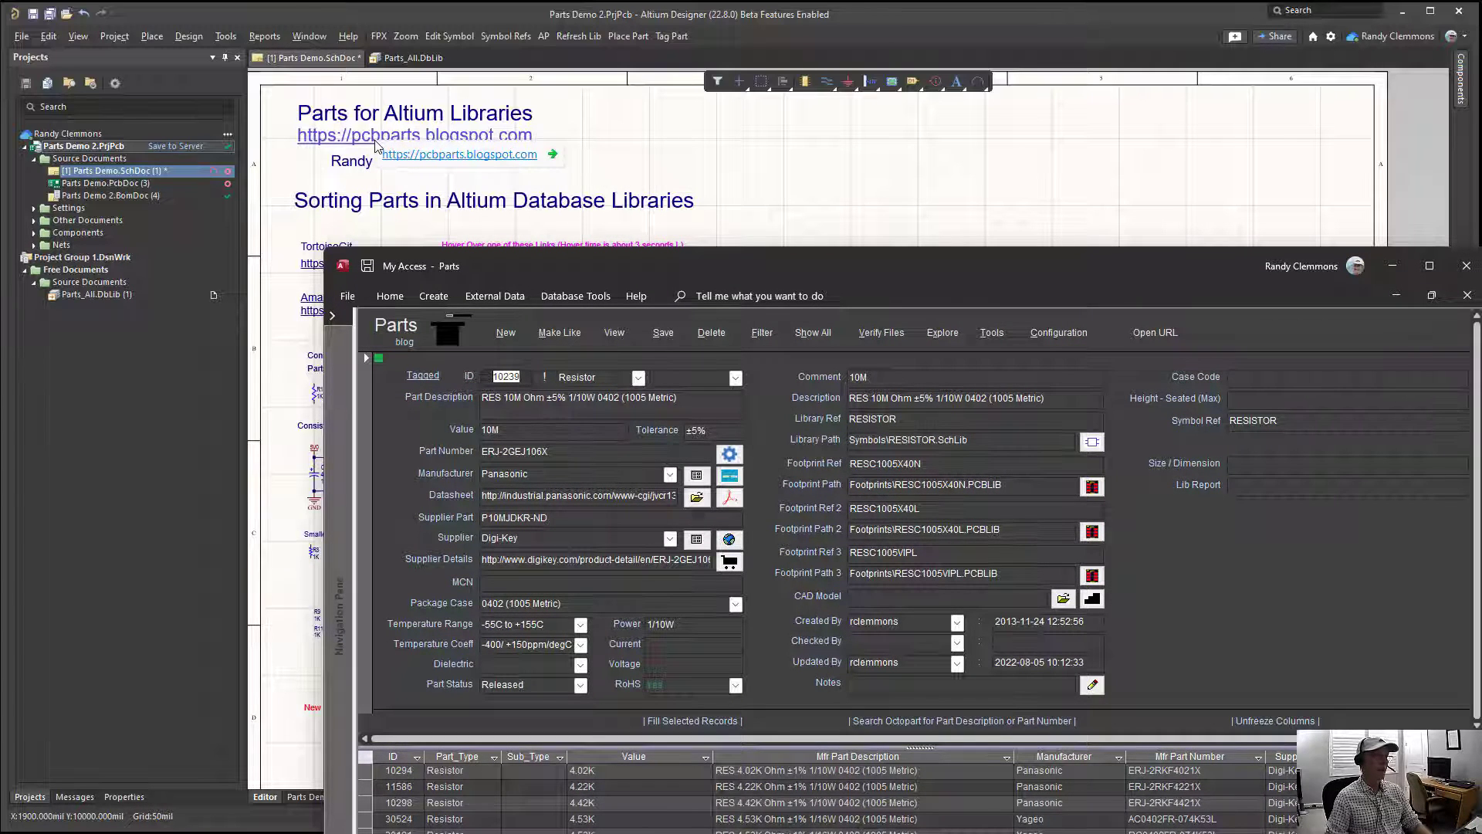
{"action": "left_click", "coordinate": [377, 147]}
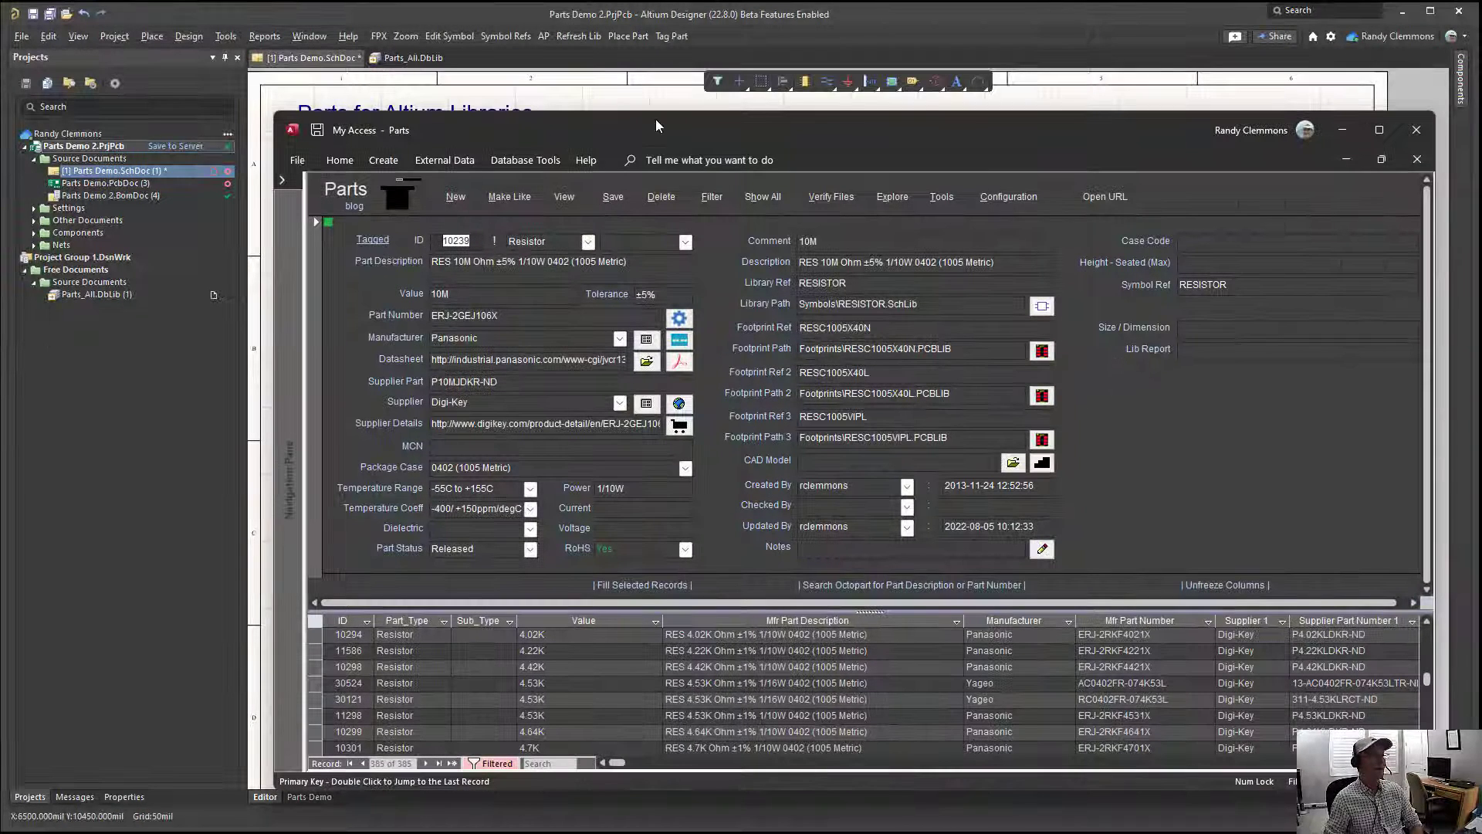
{"action": "left_click_drag", "start_coordinate": [658, 122], "coordinate": [657, 108]}
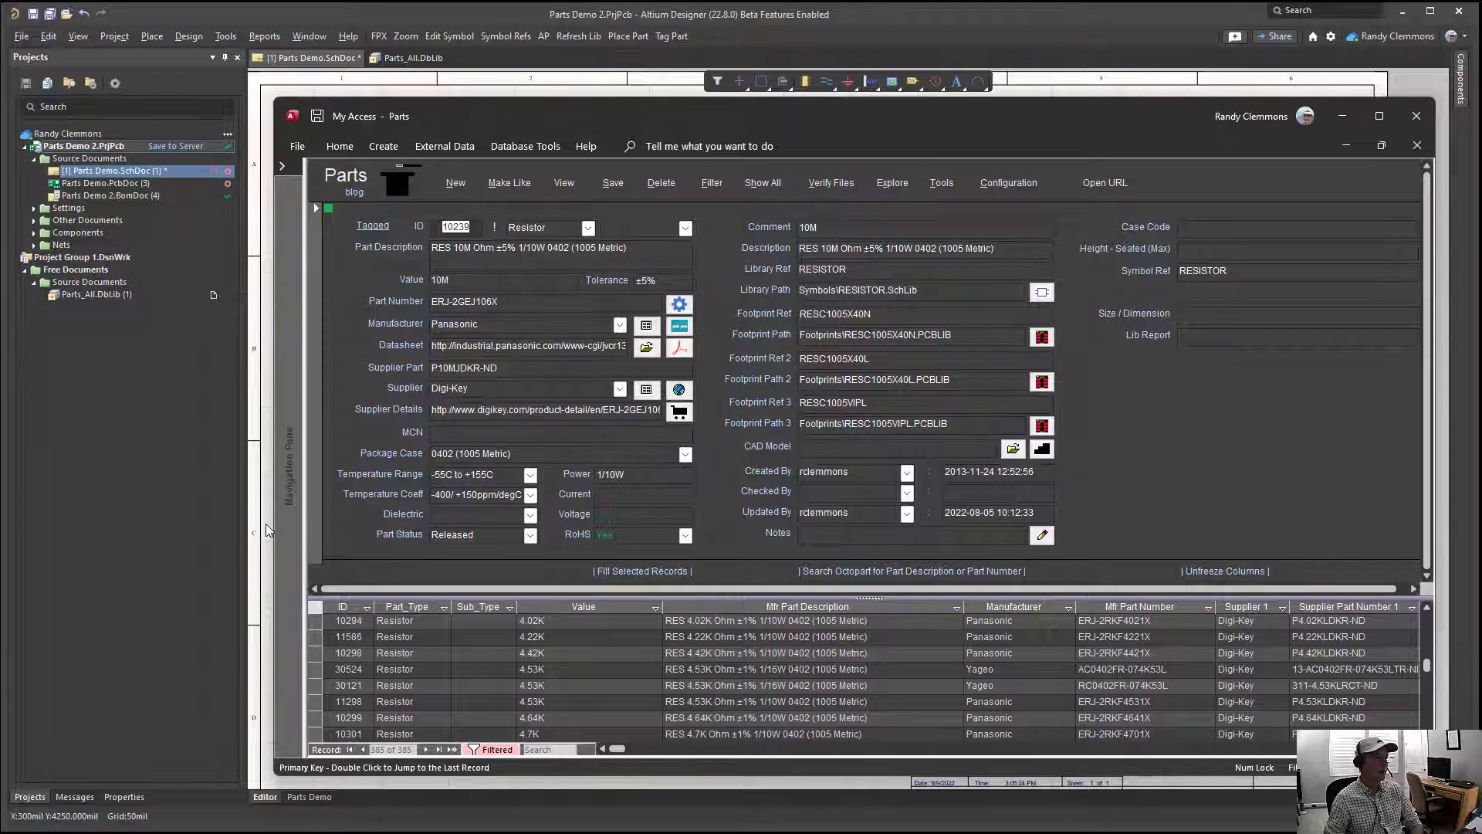
{"action": "left_click", "coordinate": [1343, 117]}
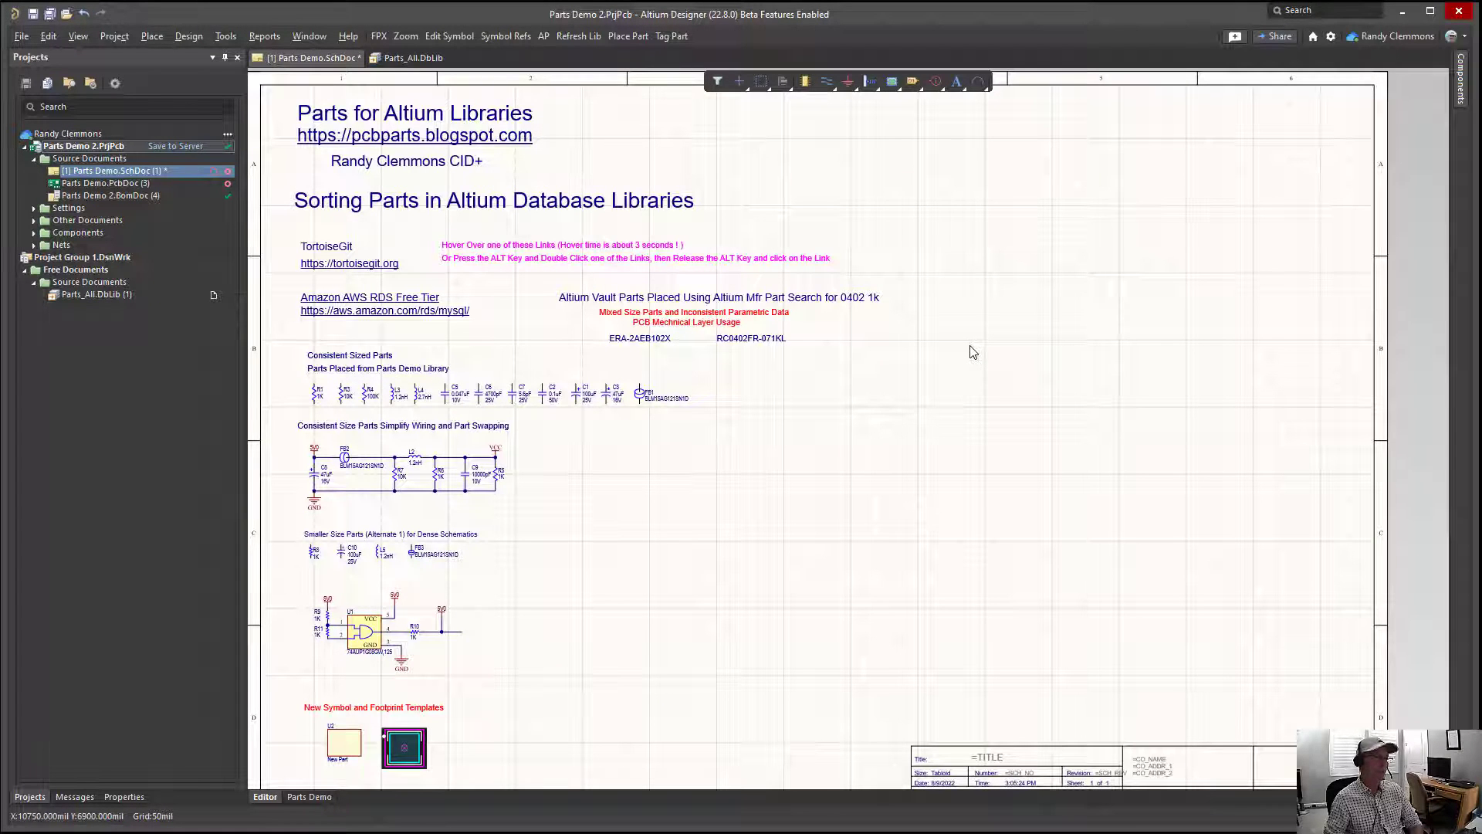